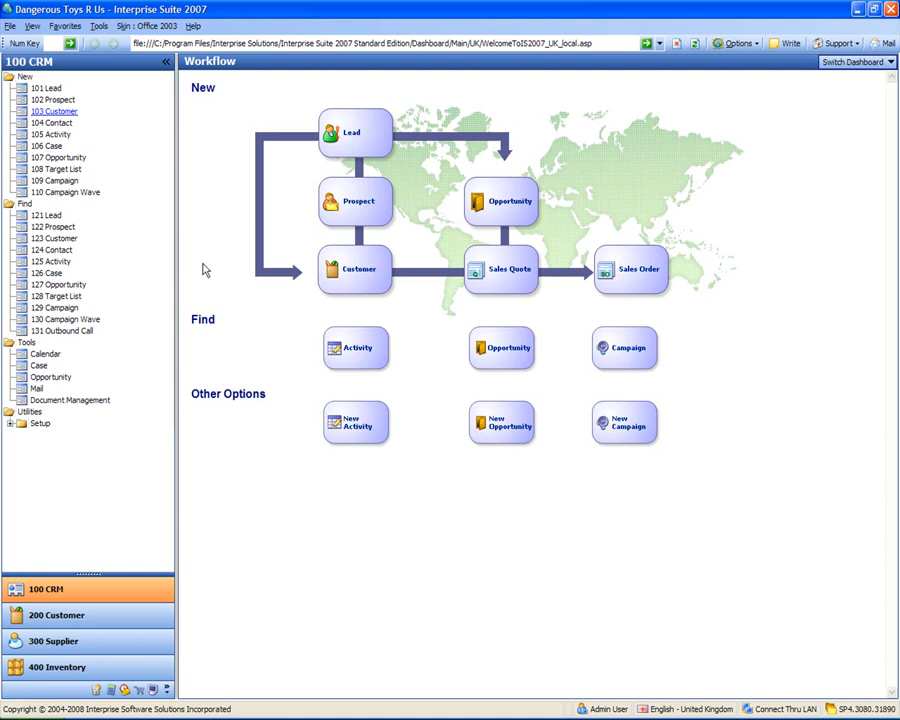
Find the active leads and open the lead record for Toys International UK Ltd.
{"action": "left_click", "coordinate": [48, 219]}
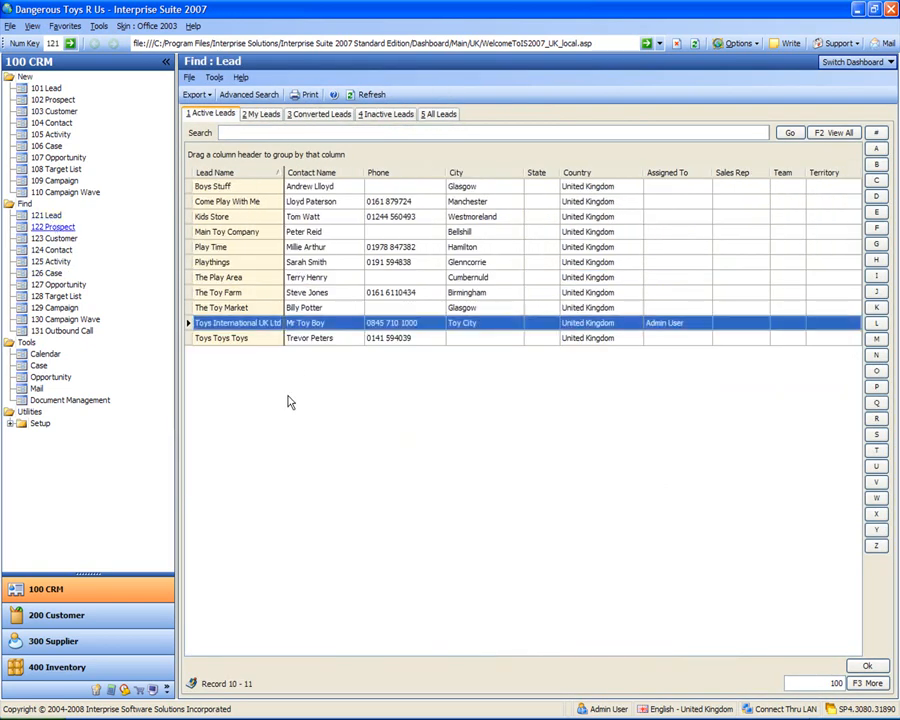
{"action": "left_click", "coordinate": [224, 330]}
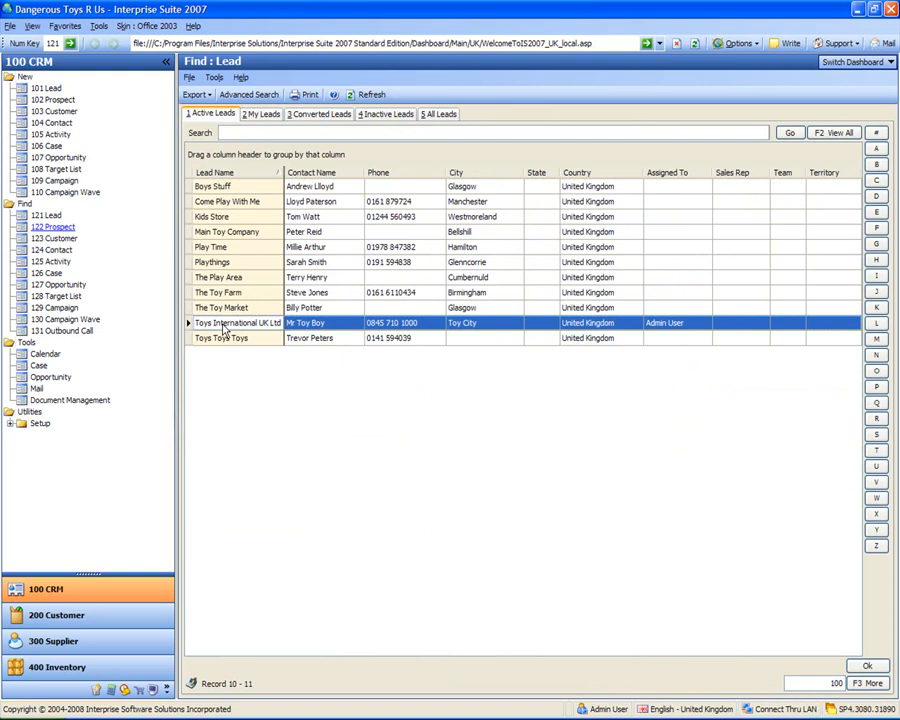
{"action": "double_click", "coordinate": [224, 330]}
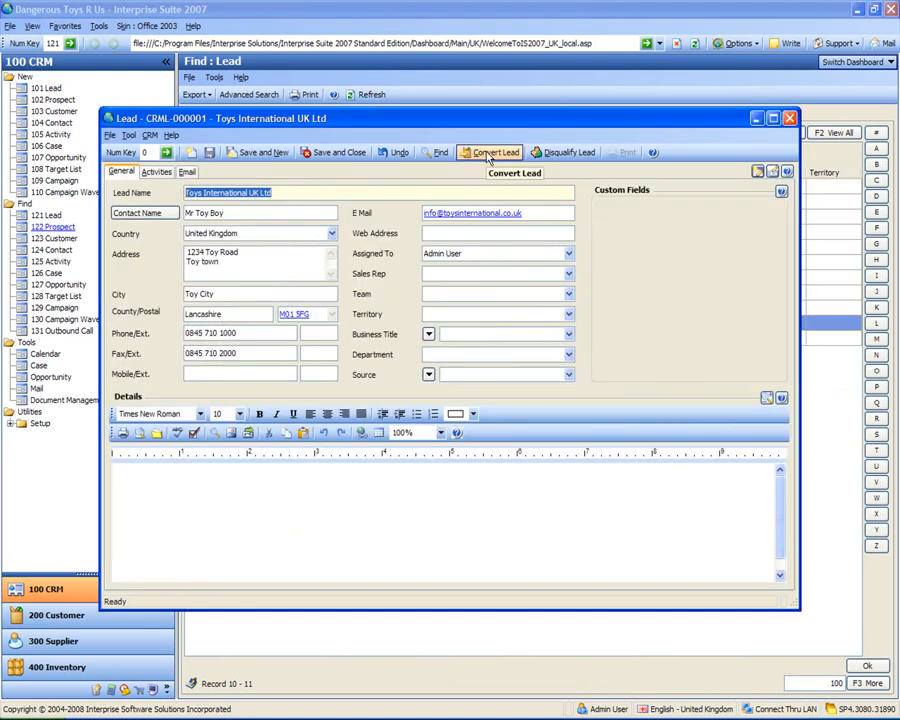
Convert the Toys International UK Ltd lead to a customer, keeping the default business class template settings.
{"action": "left_click", "coordinate": [489, 153]}
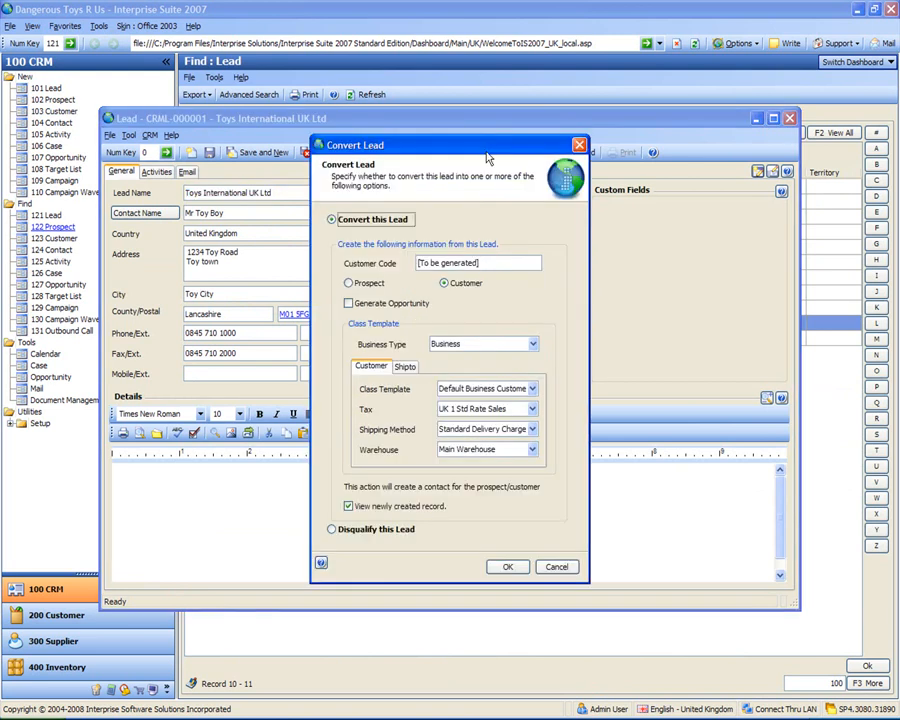
{"action": "left_click_drag", "start_coordinate": [474, 151], "coordinate": [446, 148]}
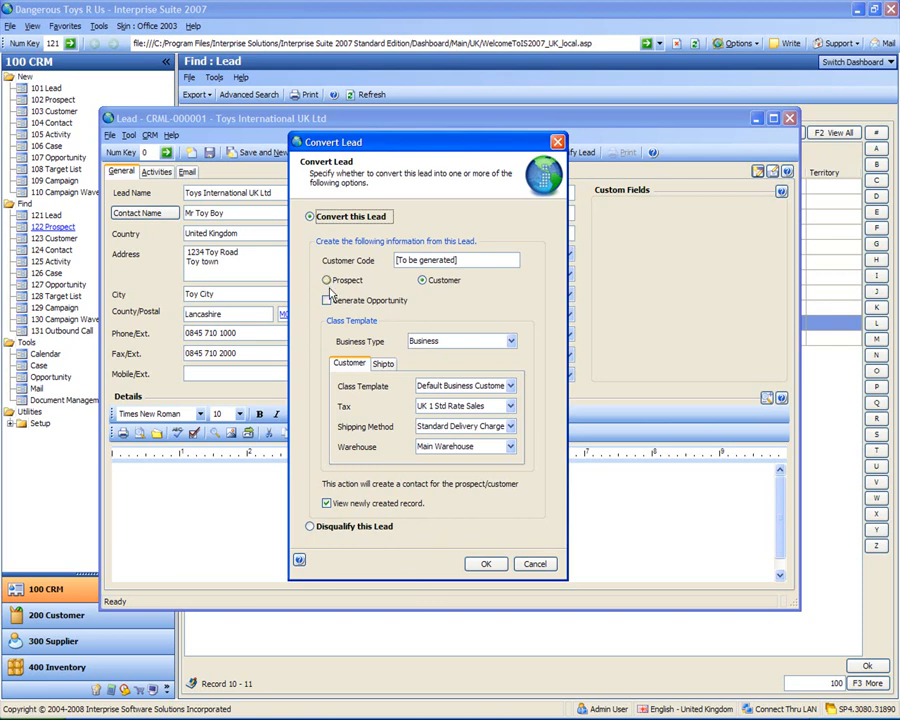
{"action": "left_click", "coordinate": [422, 281]}
{"action": "left_click", "coordinate": [486, 563]}
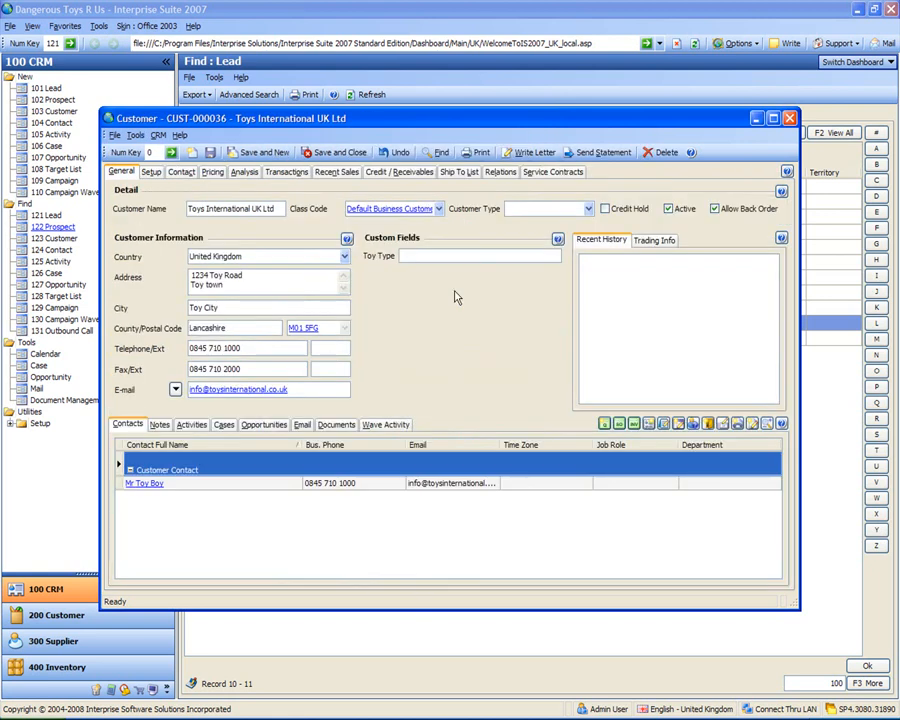
Save and close the new Toys International UK Ltd customer record, and close the converted lead.
{"action": "left_click_drag", "start_coordinate": [412, 127], "coordinate": [407, 108]}
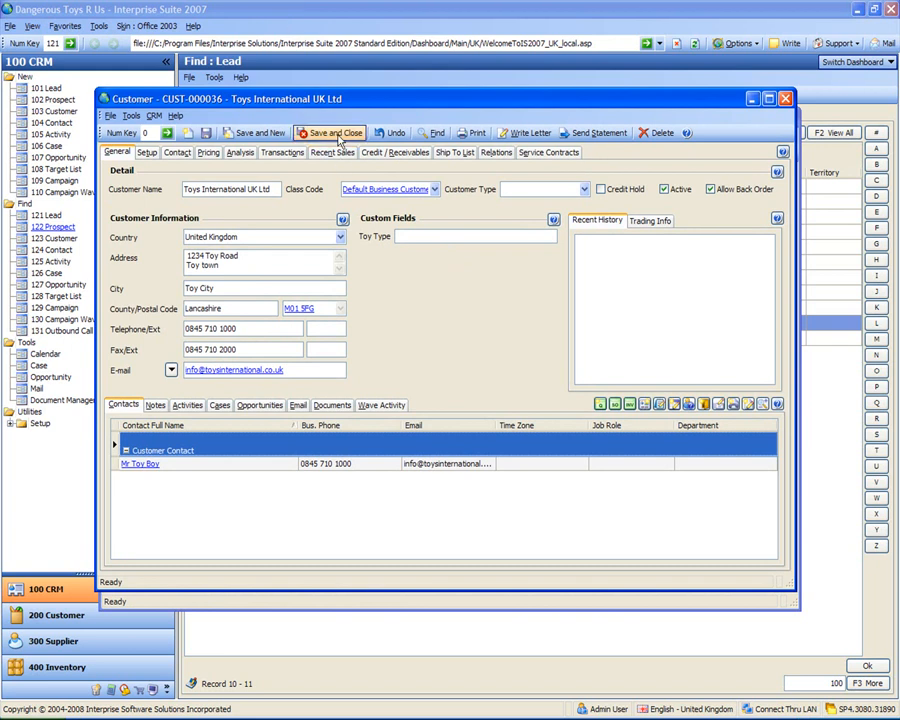
{"action": "left_click", "coordinate": [329, 132]}
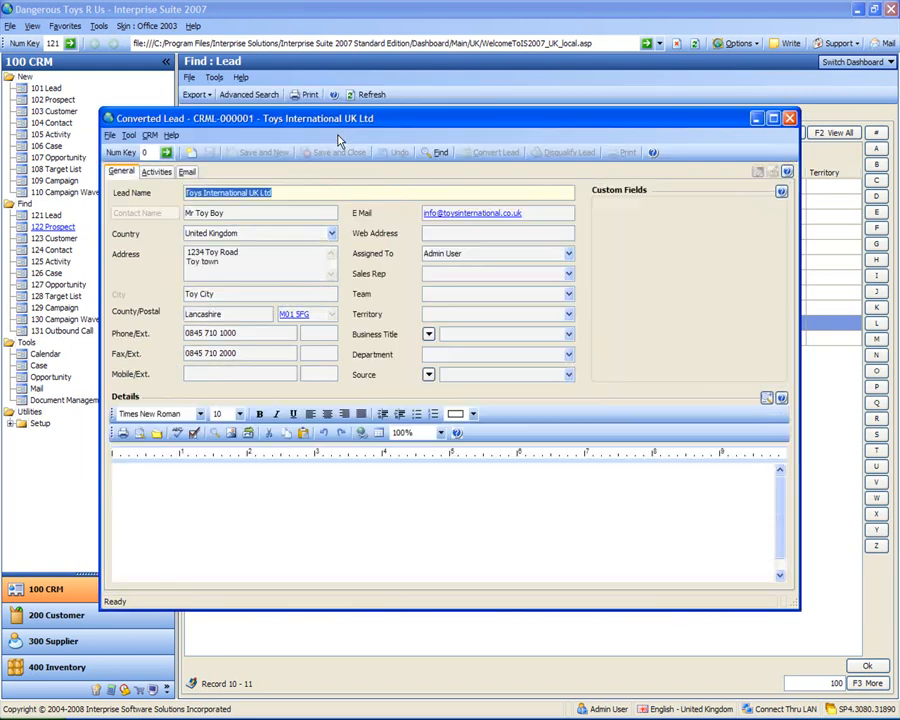
{"action": "left_click", "coordinate": [790, 118]}
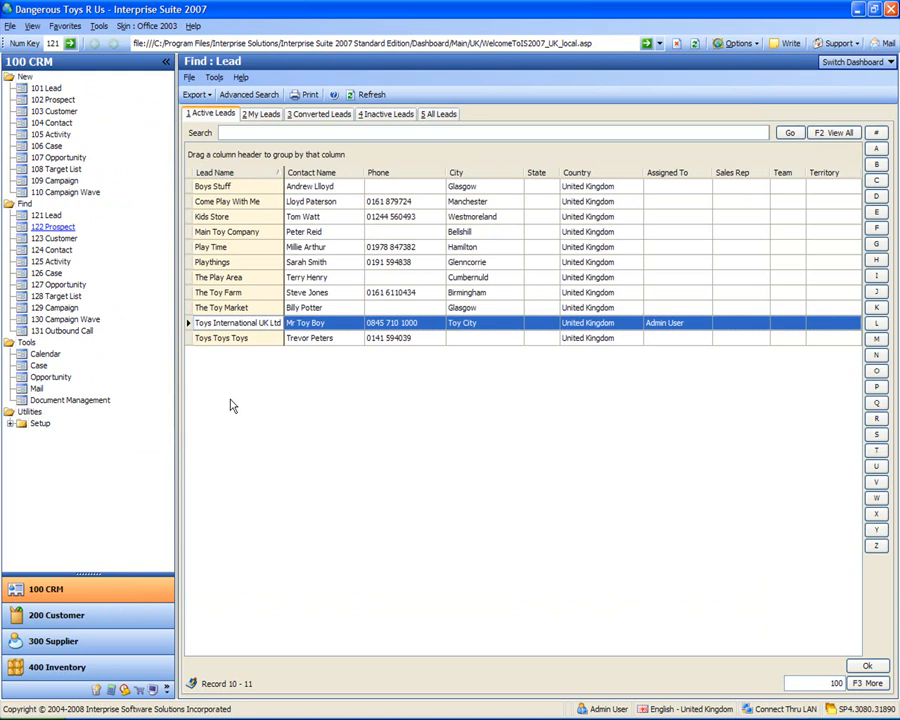
Find the prospect Toy Prospect UK Ltd, convert it to a customer and save its record.
{"action": "left_click", "coordinate": [52, 227]}
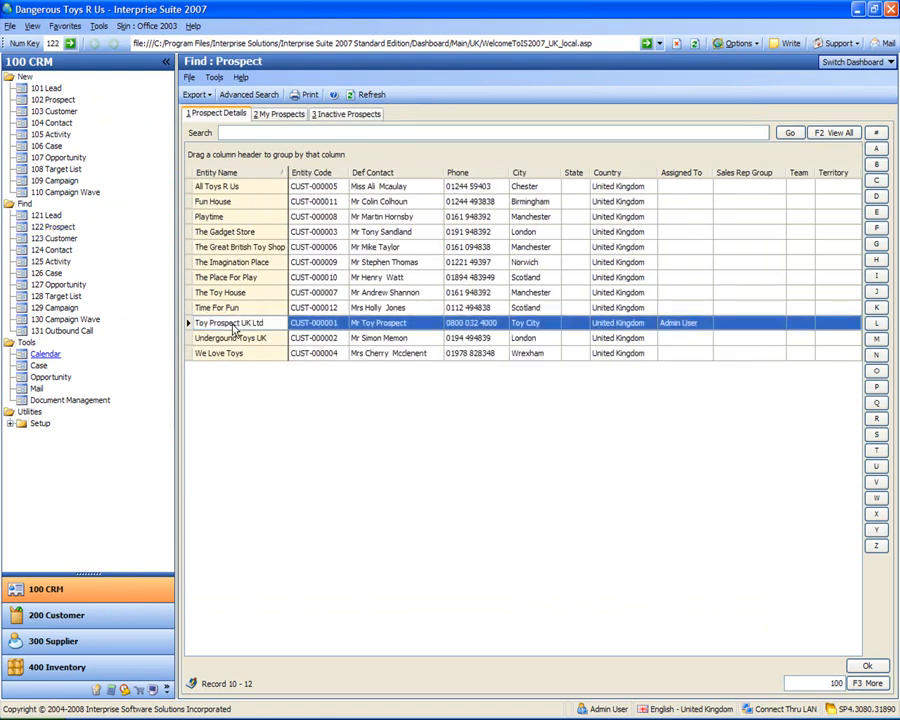
{"action": "double_click", "coordinate": [231, 323]}
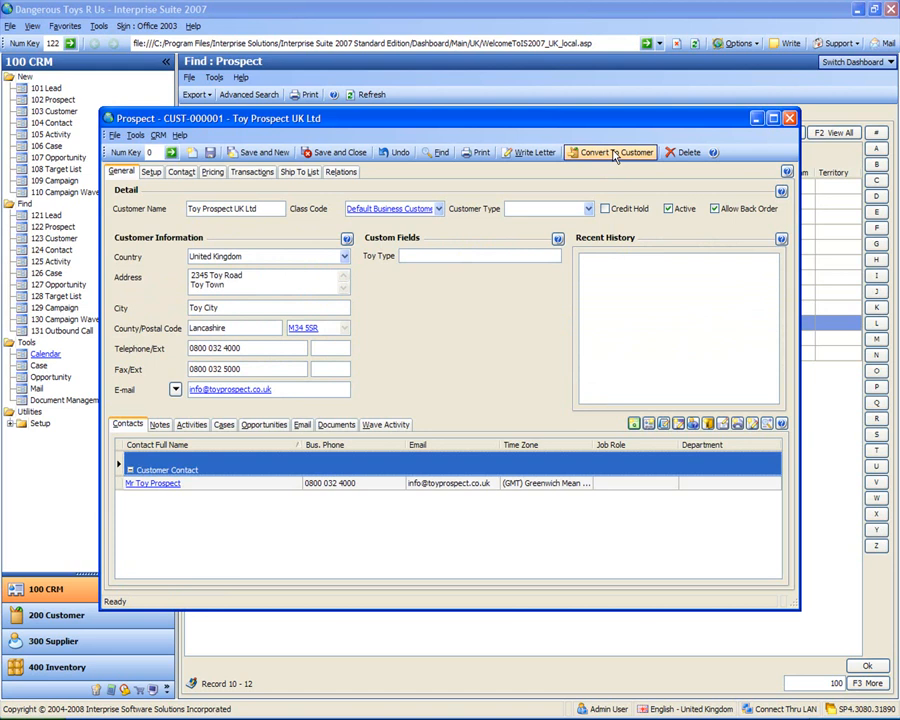
{"action": "left_click", "coordinate": [616, 154]}
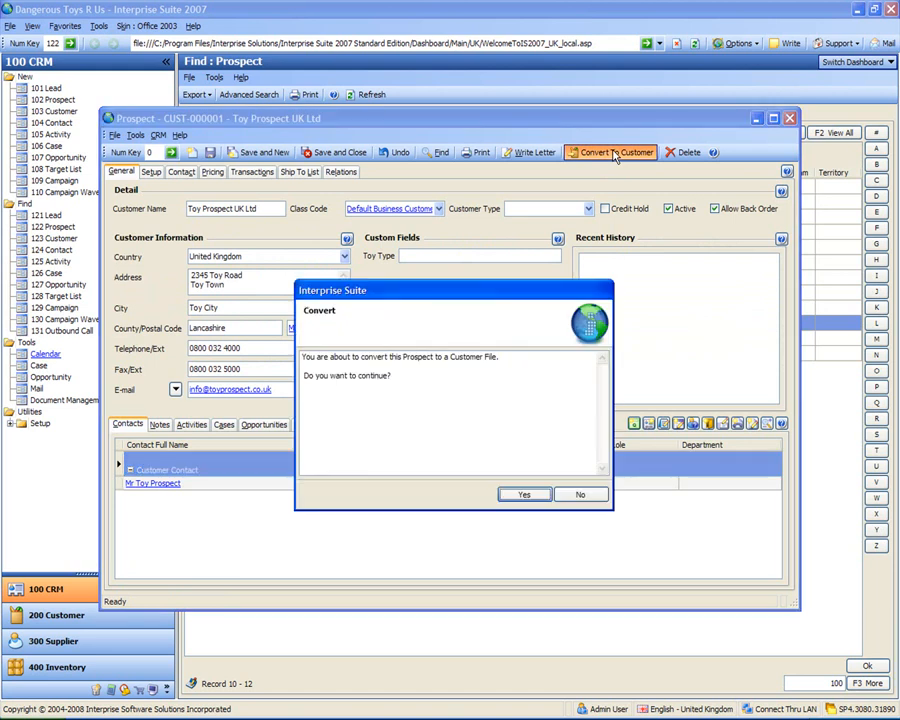
{"action": "left_click", "coordinate": [521, 496]}
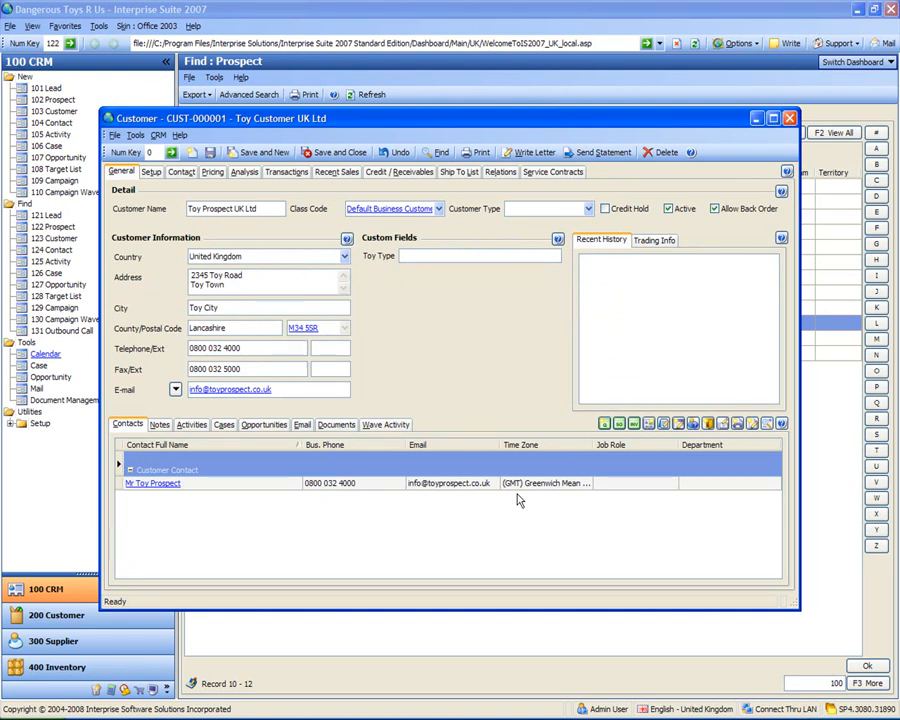
{"action": "left_click", "coordinate": [340, 155]}
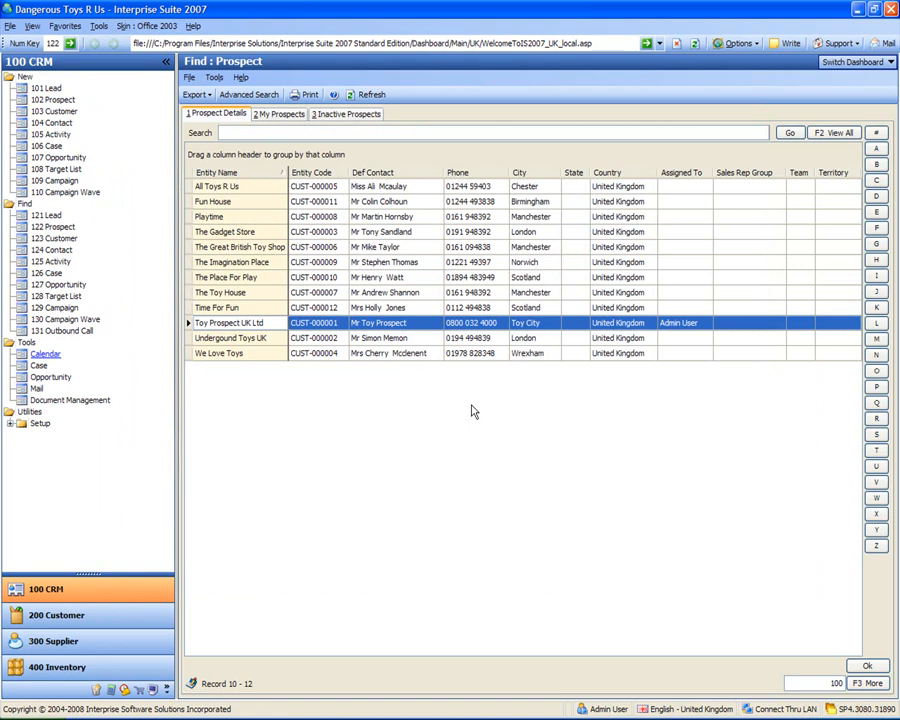
Start a new CRM activity with the subject "Meeting With Customer" and the type Meeting.
{"action": "left_click", "coordinate": [46, 134]}
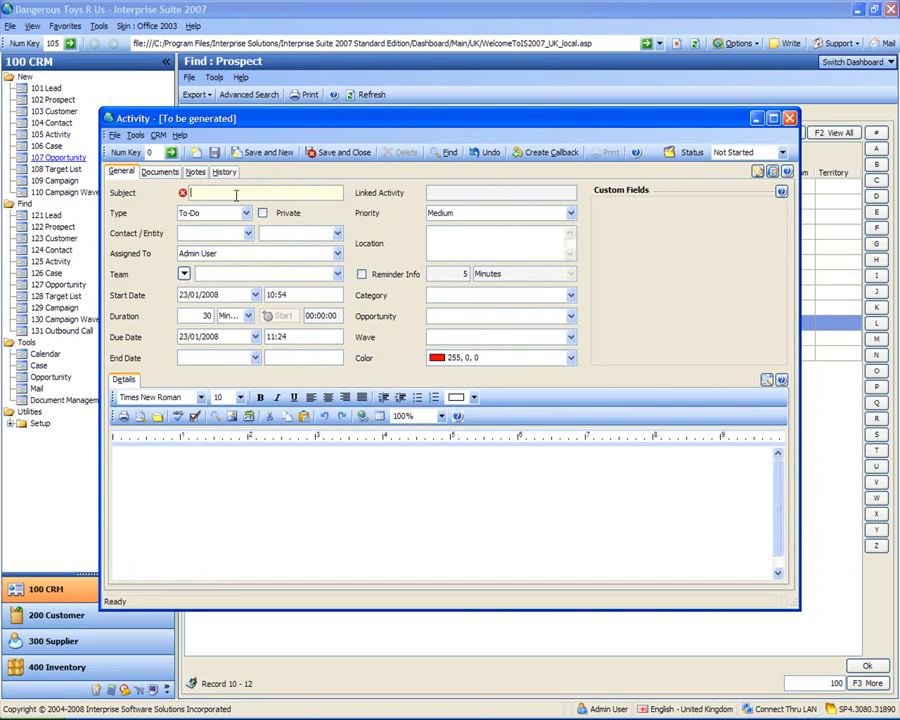
{"action": "type", "text": "Meeting With Customer"}
{"action": "key", "text": "Tab"}
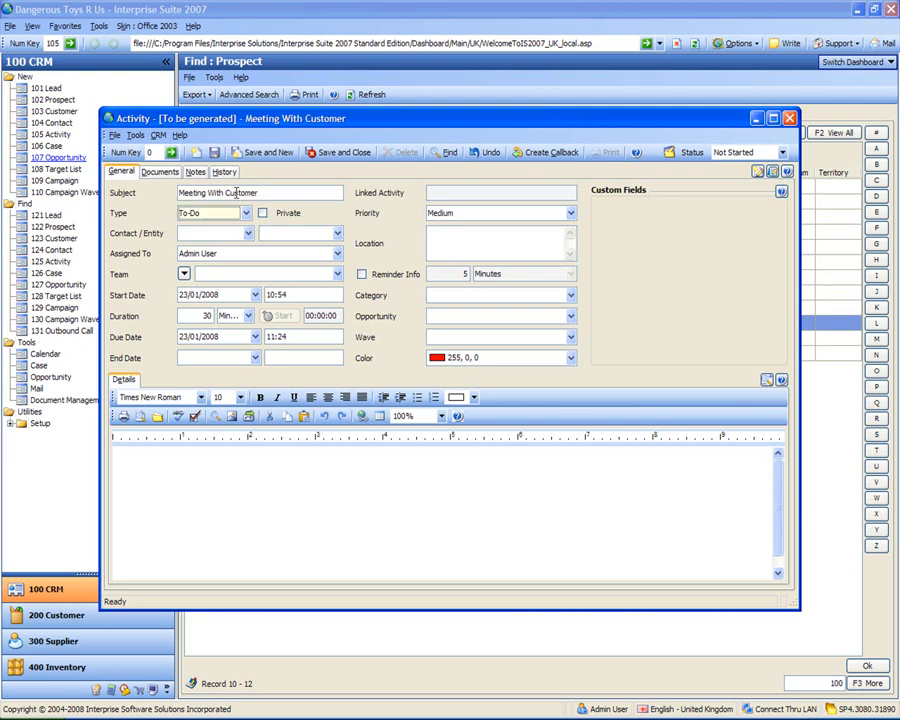
{"action": "type", "text": "Meeting"}
{"action": "key", "text": "Tab"}
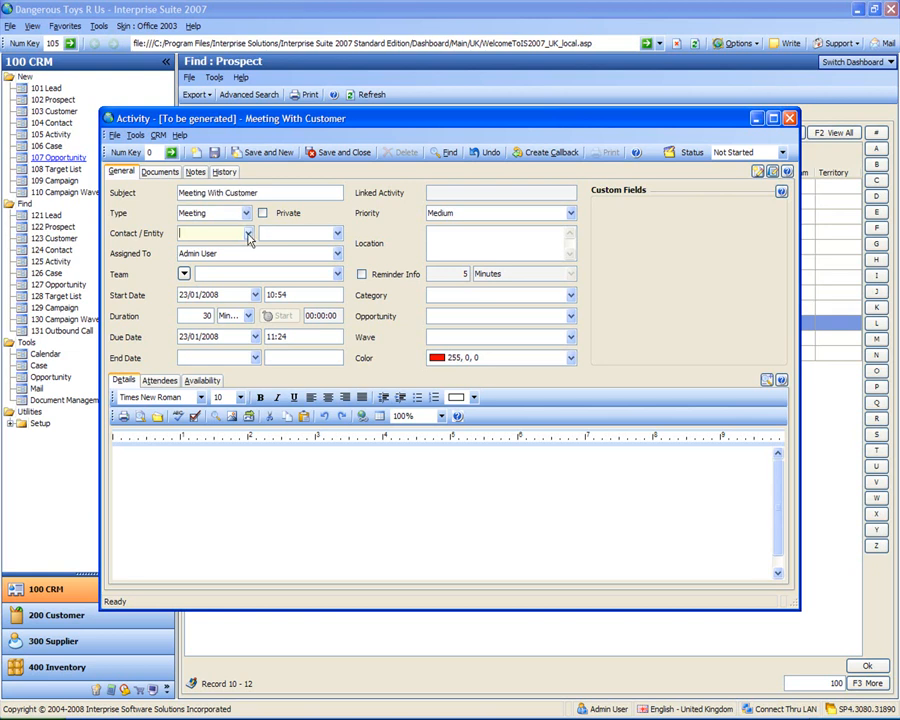
Assign the contact at Toy Prospect UK Ltd to the meeting and set its start date to 30/01/2008.
{"action": "type", "text": "toy prosp"}
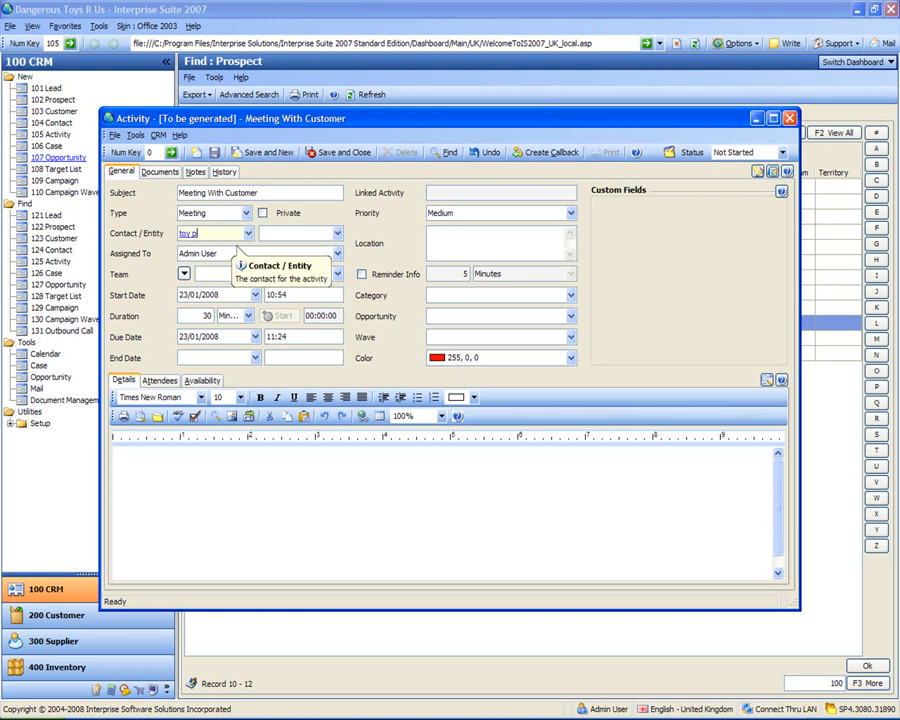
{"action": "key", "text": "Tab"}
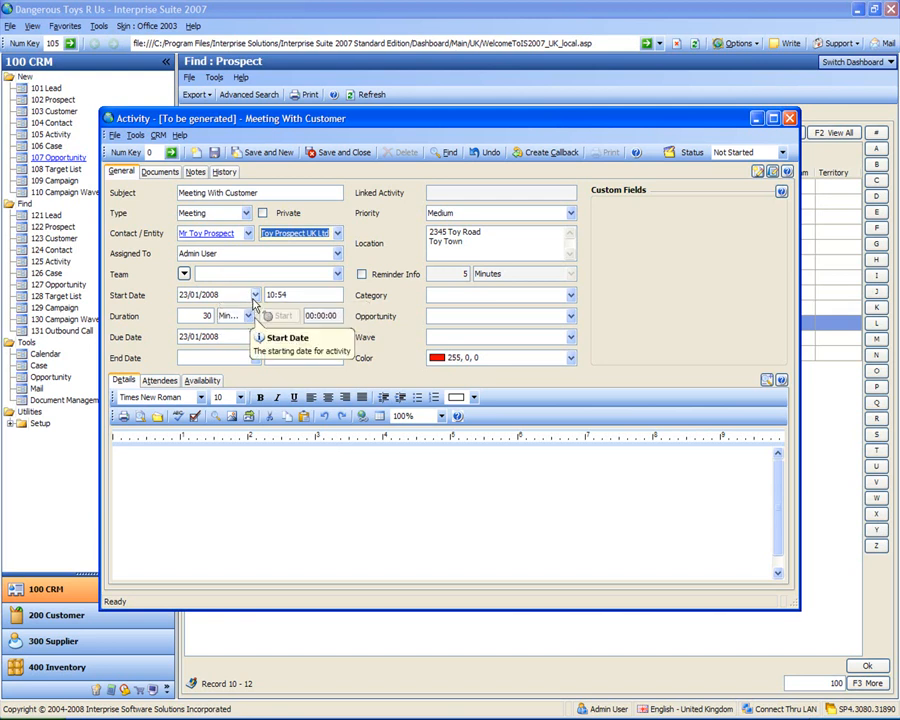
{"action": "left_click", "coordinate": [255, 295]}
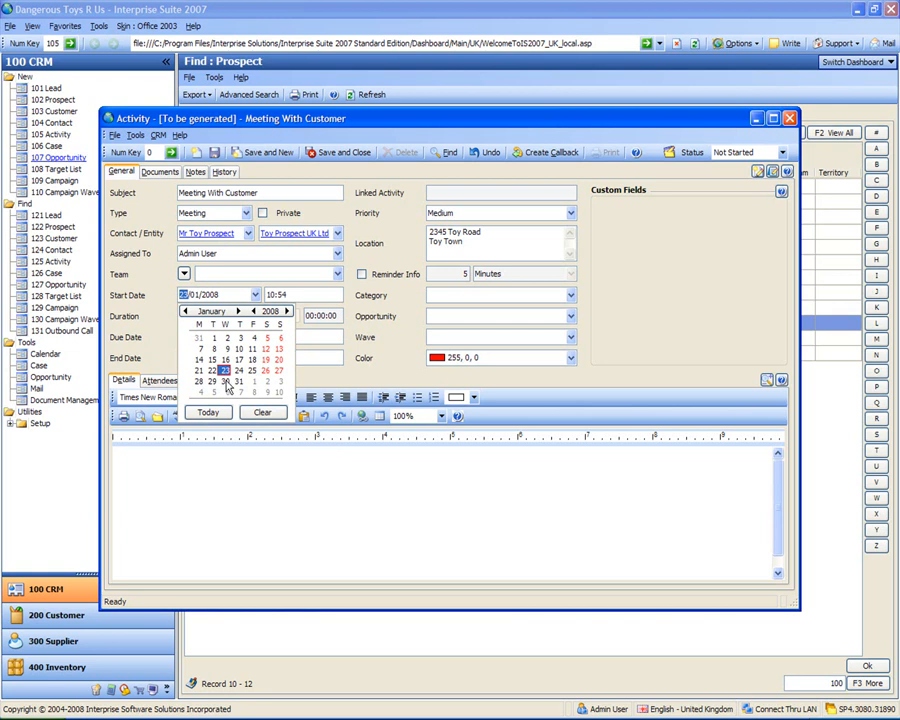
{"action": "left_click", "coordinate": [226, 381]}
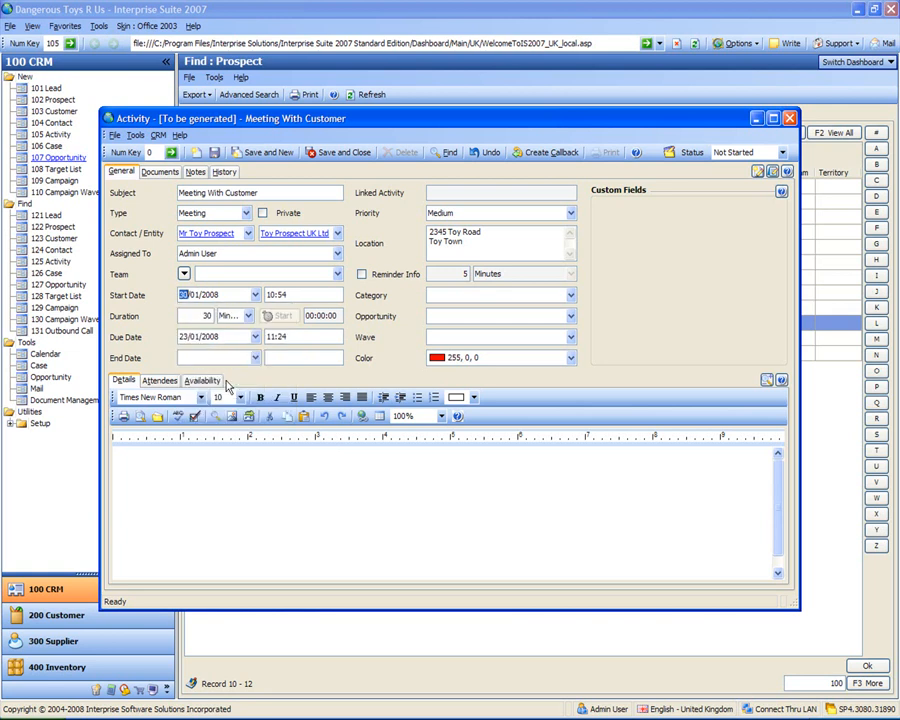
Enter "Meeting to discuss requirements" as the activity's details, and save and close the meeting.
{"action": "left_click", "coordinate": [255, 527]}
{"action": "type", "text": "Meetin"}
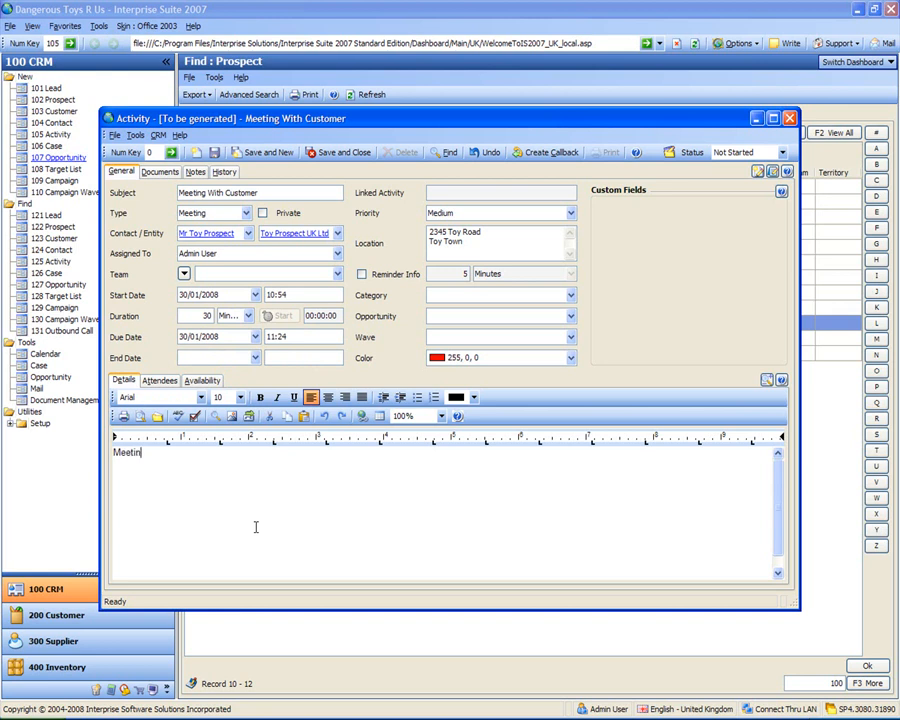
{"action": "type", "text": "g to discuss requirements"}
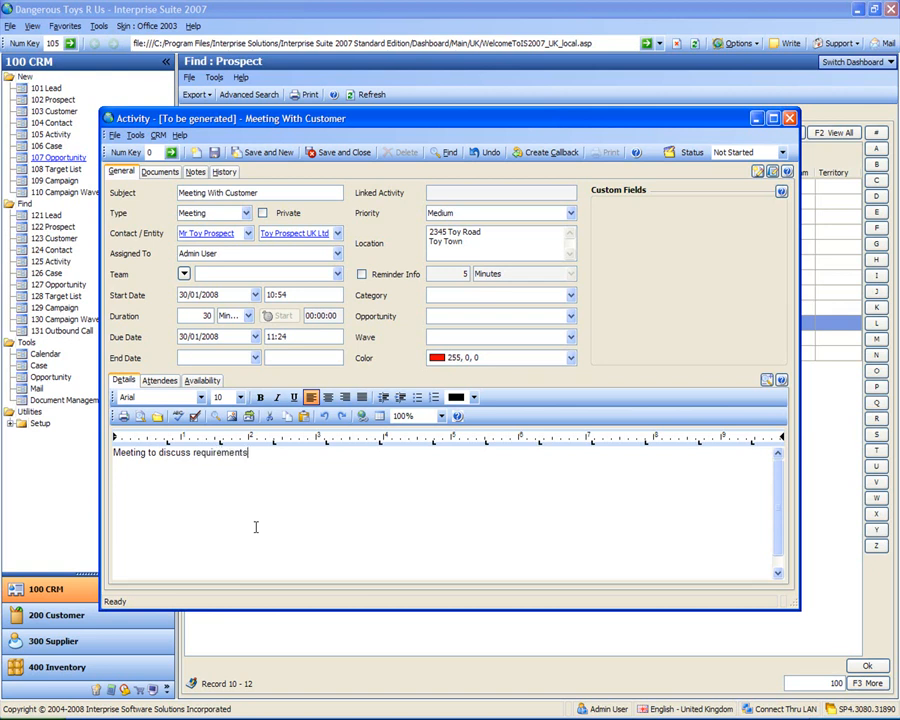
{"action": "key", "text": "Return"}
{"action": "left_click", "coordinate": [337, 153]}
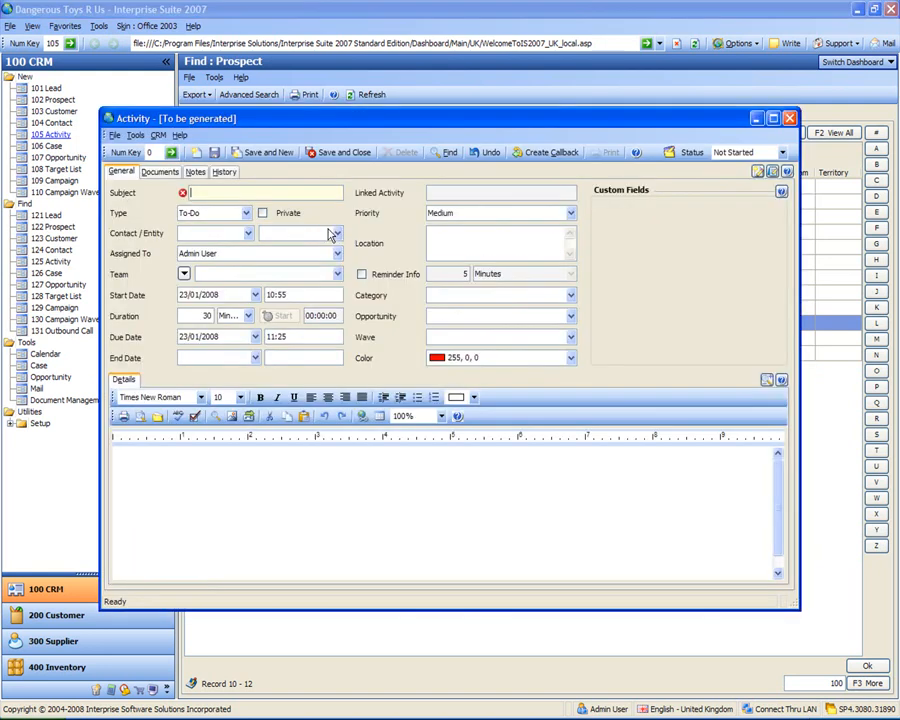
Create a To-Do activity with the subject "Pick Up Laundry", and save and close it.
{"action": "type", "text": "Pick Up Laundry"}
{"action": "key", "text": "Tab"}
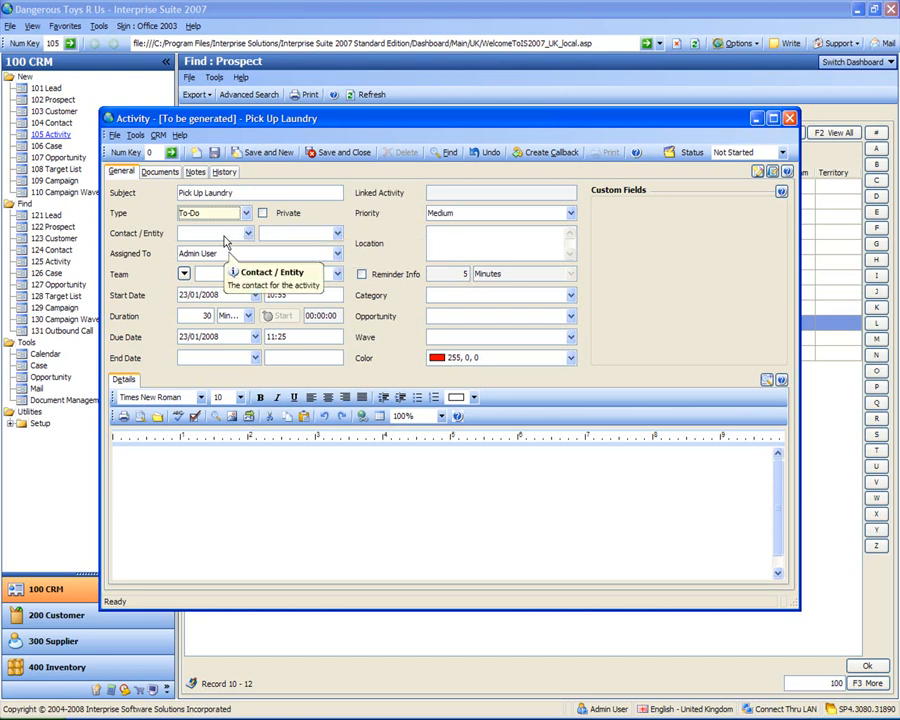
{"action": "left_click", "coordinate": [255, 503]}
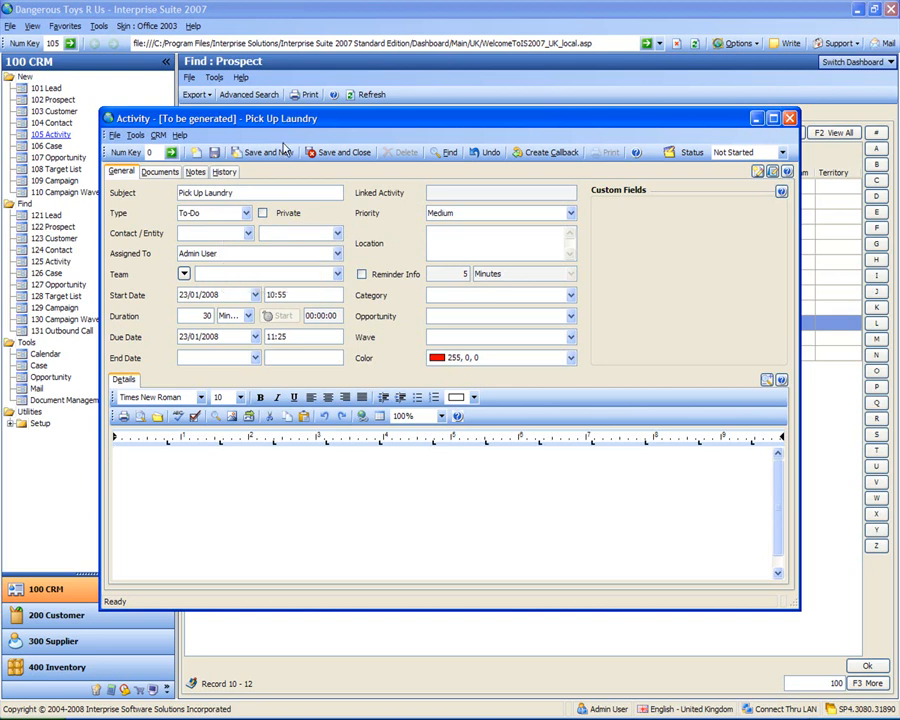
{"action": "left_click", "coordinate": [331, 152]}
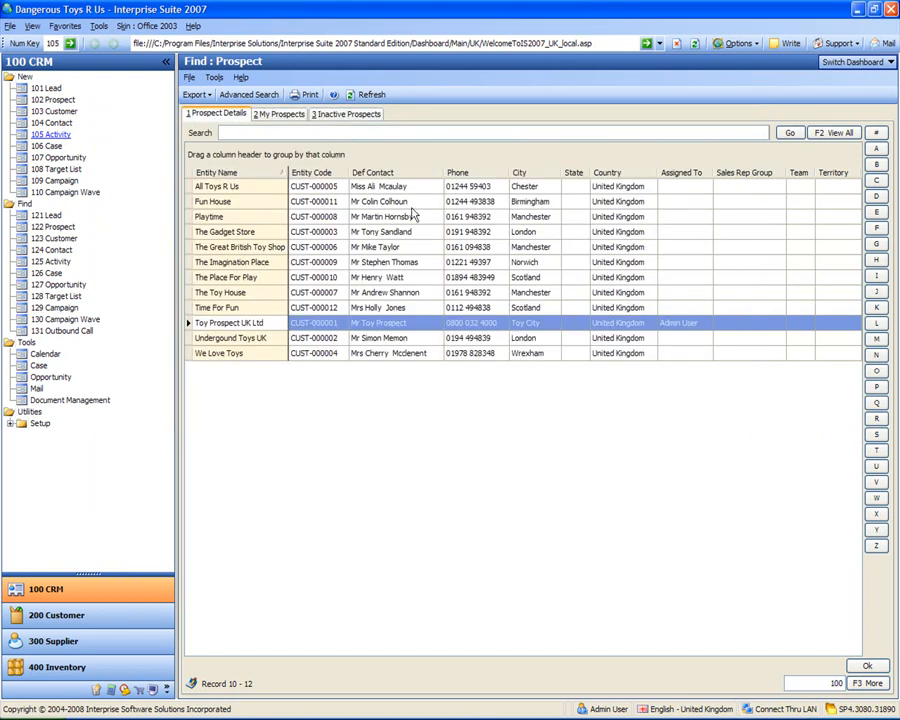
Switch to the Calendar dashboard and review the scheduled meeting and the To-Do list of activities.
{"action": "left_click", "coordinate": [870, 64]}
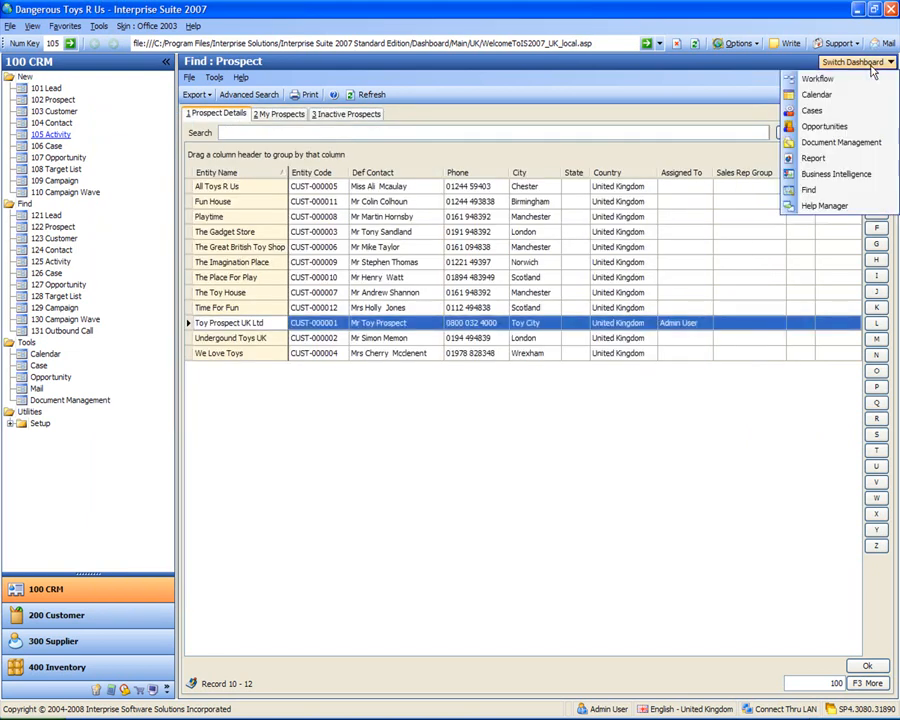
{"action": "left_click", "coordinate": [832, 110]}
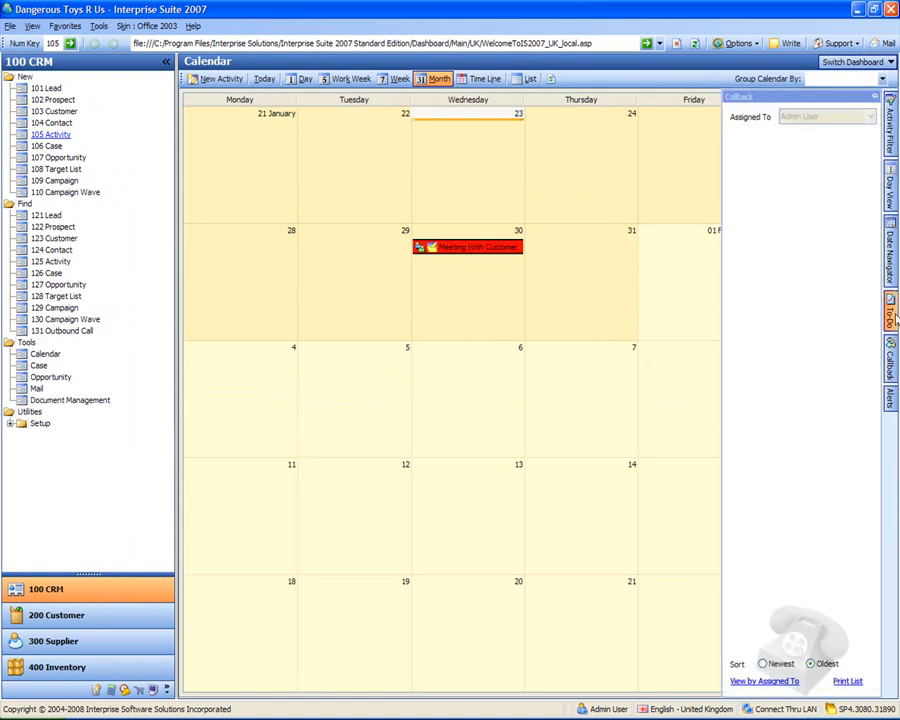
{"action": "mouse_move", "coordinate": [893, 314]}
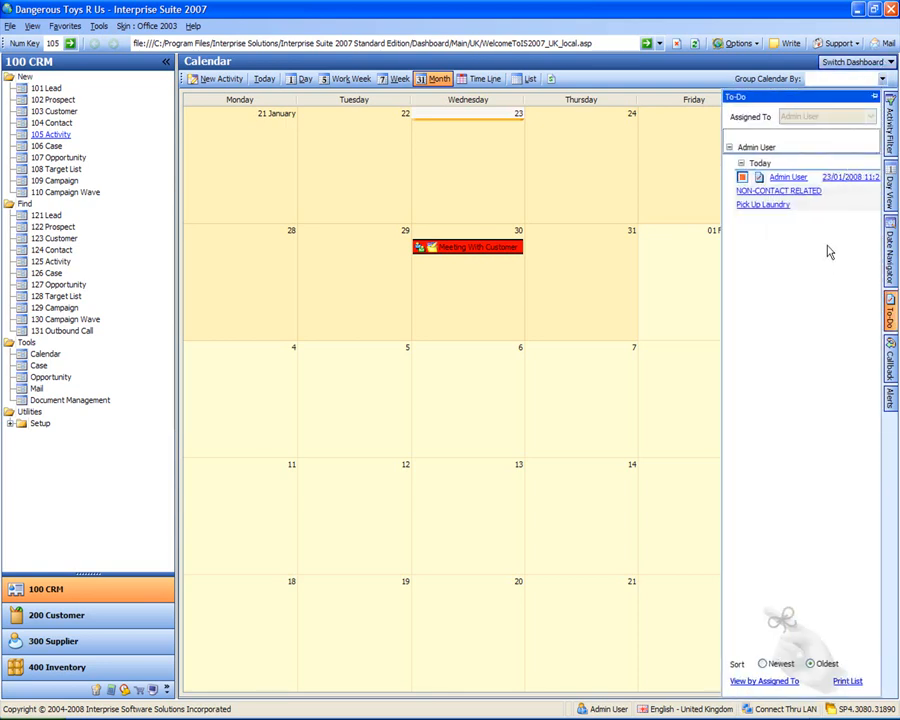
{"action": "left_click", "coordinate": [876, 97]}
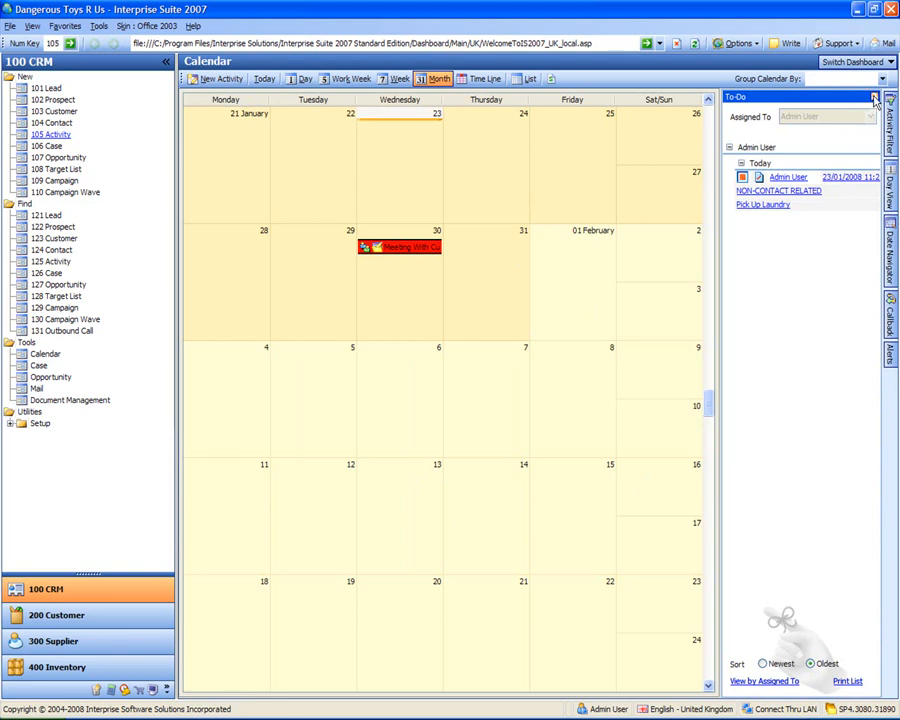
{"action": "left_click", "coordinate": [876, 97]}
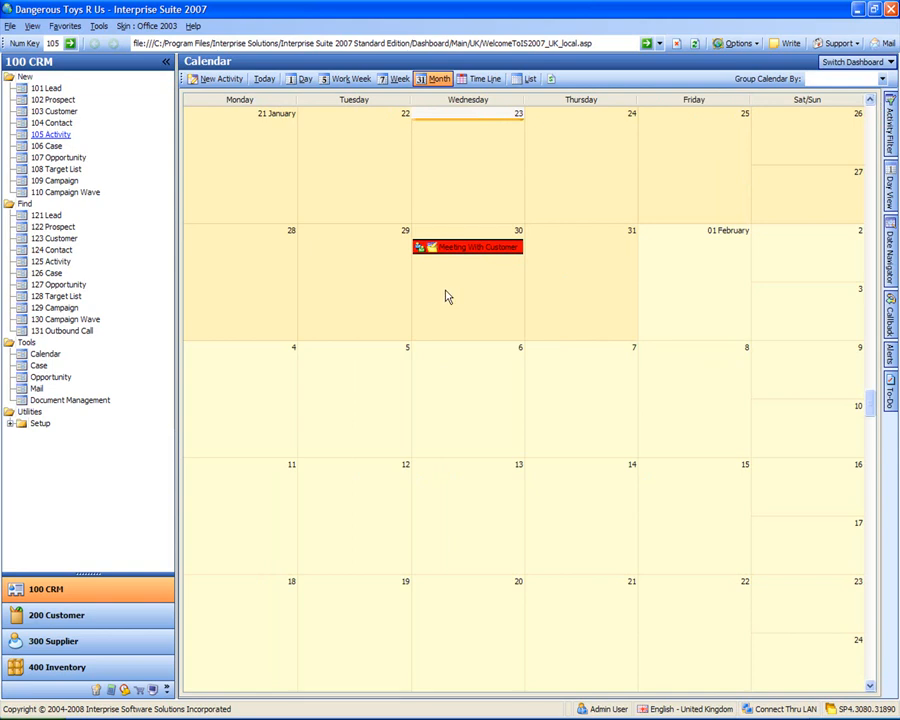
{"action": "left_click", "coordinate": [333, 320]}
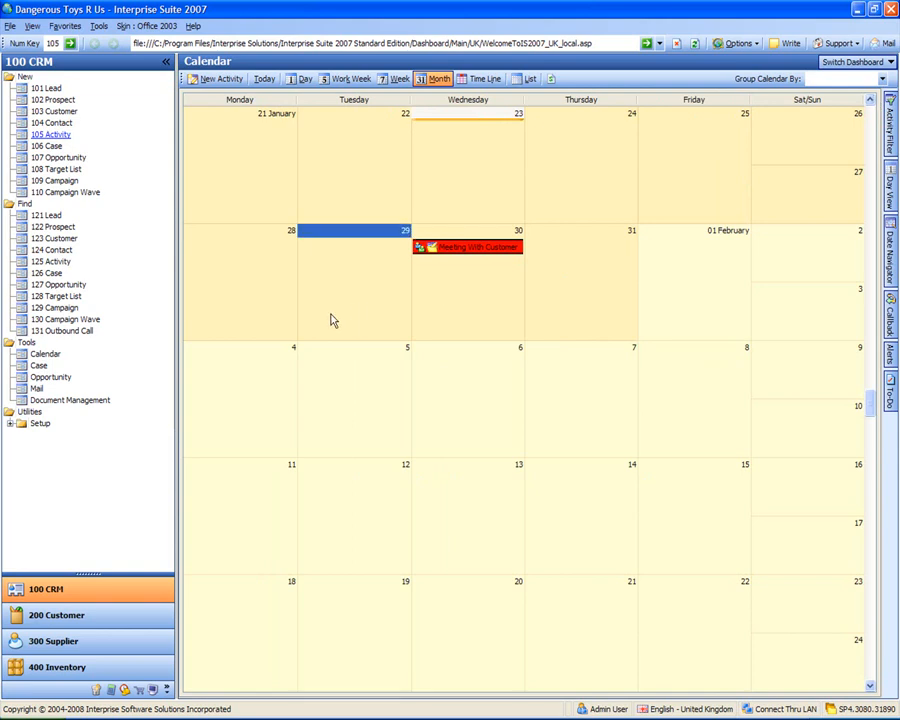
Start another CRM activity with the subject "Query With Pricing" and the type Callback.
{"action": "left_click", "coordinate": [51, 134]}
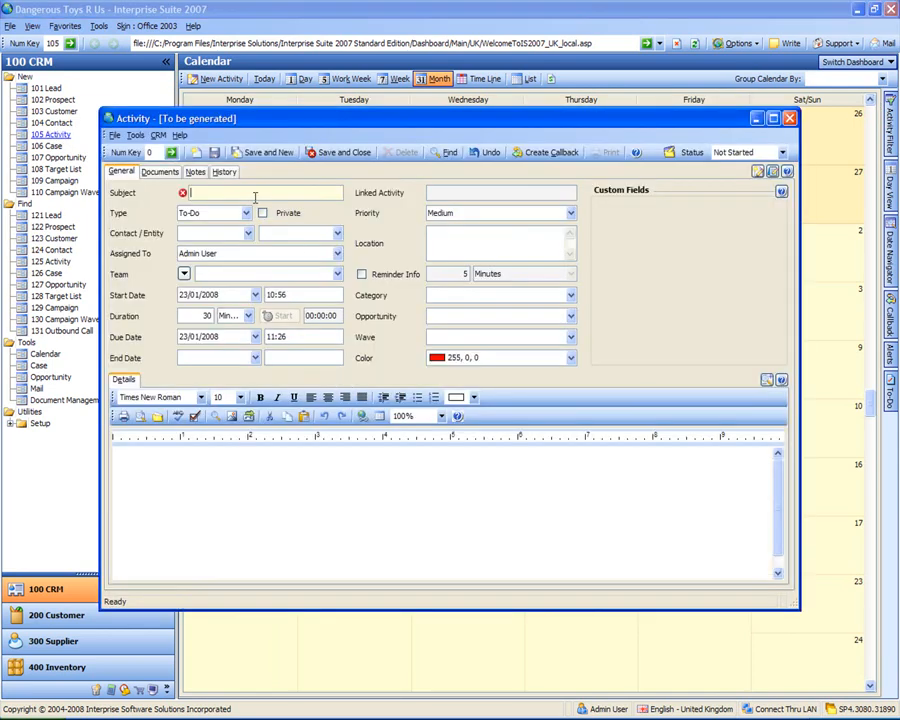
{"action": "type", "text": "Query Pri"}
{"action": "key", "text": "BackSpace"}
{"action": "key", "text": "BackSpace"}
{"action": "key", "text": "BackSpace"}
{"action": "type", "text": "With Pricing"}
{"action": "key", "text": "Tab"}
{"action": "type", "text": "Callback"}
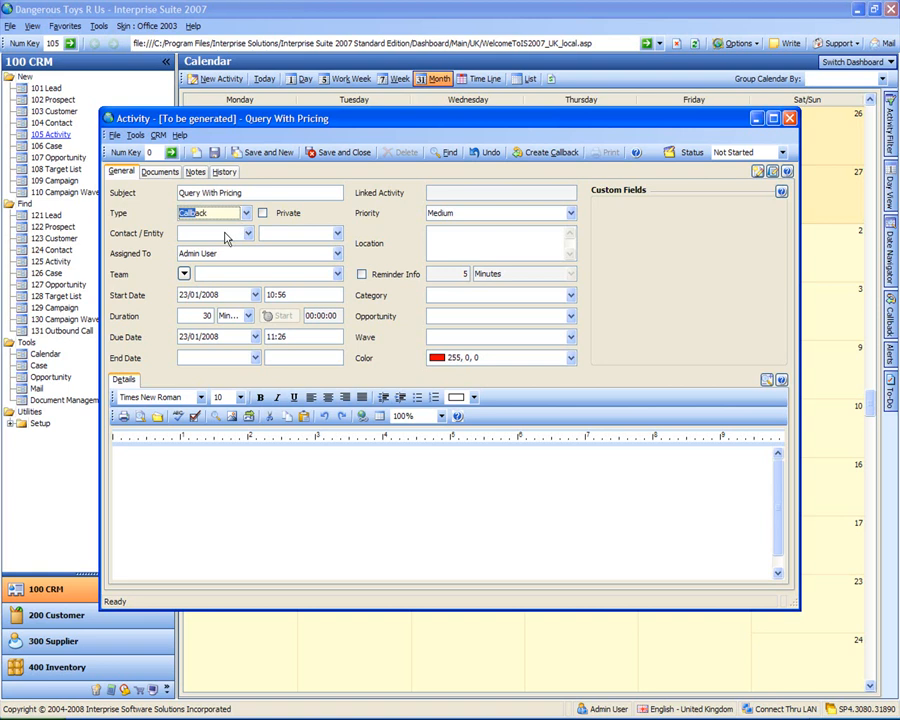
Link the callback to the contact at Toys International UK Ltd and set its start date to 25/01/2008.
{"action": "left_click", "coordinate": [226, 237]}
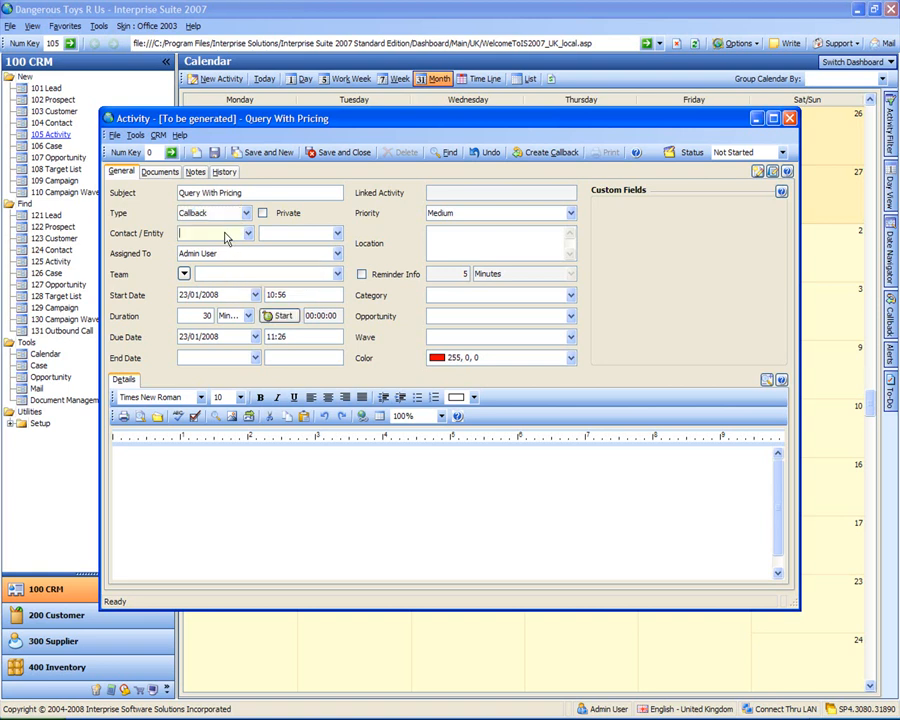
{"action": "type", "text": "toys inte"}
{"action": "key", "text": "Tab"}
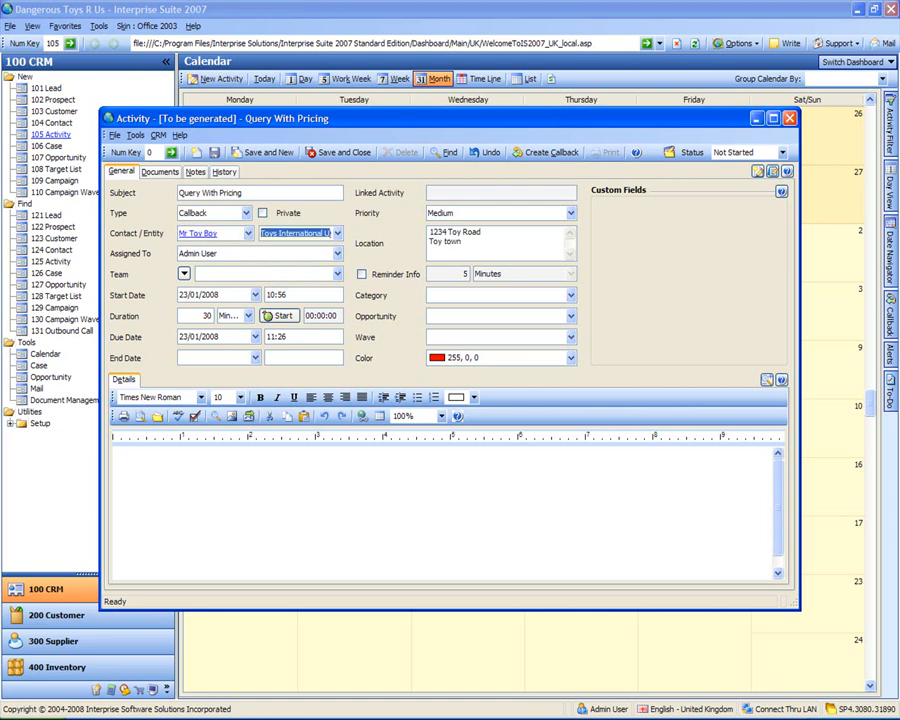
{"action": "left_click", "coordinate": [256, 296]}
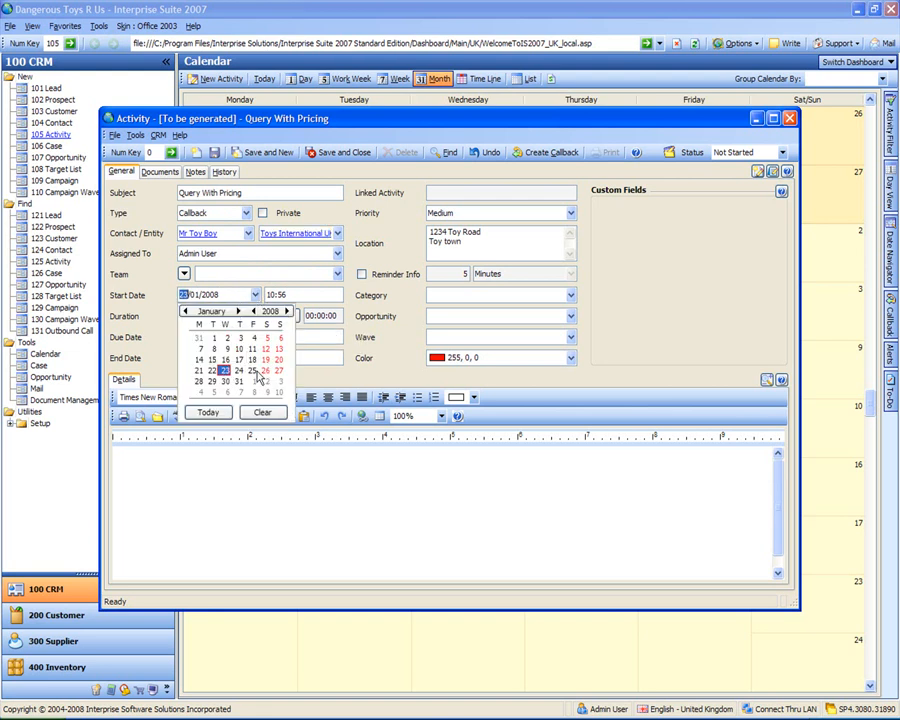
{"action": "left_click", "coordinate": [253, 370]}
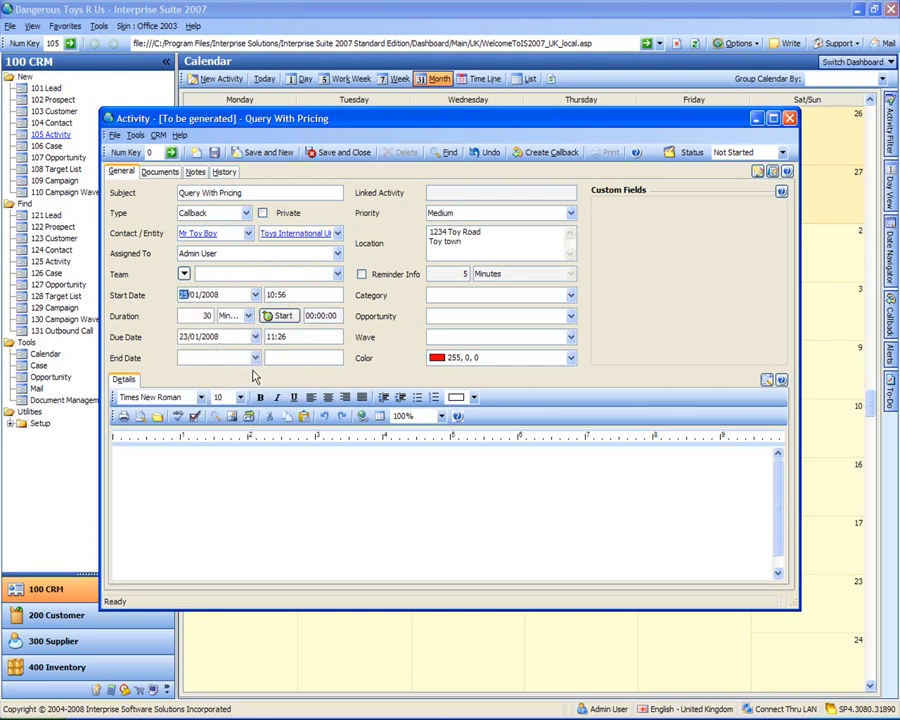
Enter "He has a query on the pricing for some toys." as the callback's details, and save and close it.
{"action": "left_click", "coordinate": [232, 462]}
{"action": "type", "text": "He "}
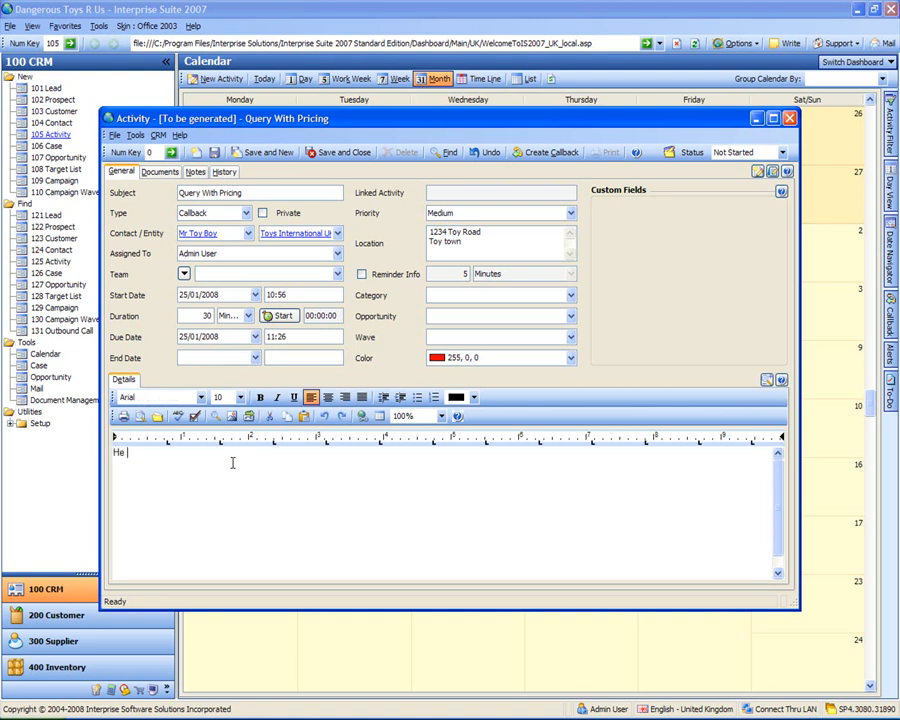
{"action": "type", "text": "has a query on the pricin"}
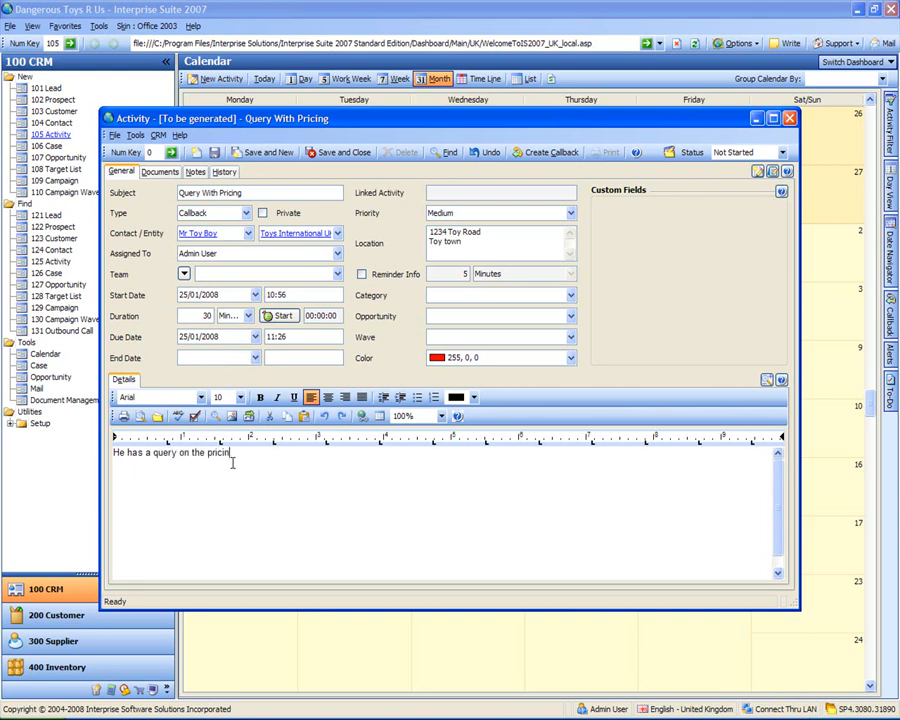
{"action": "type", "text": "g for some toys."}
{"action": "left_click", "coordinate": [331, 156]}
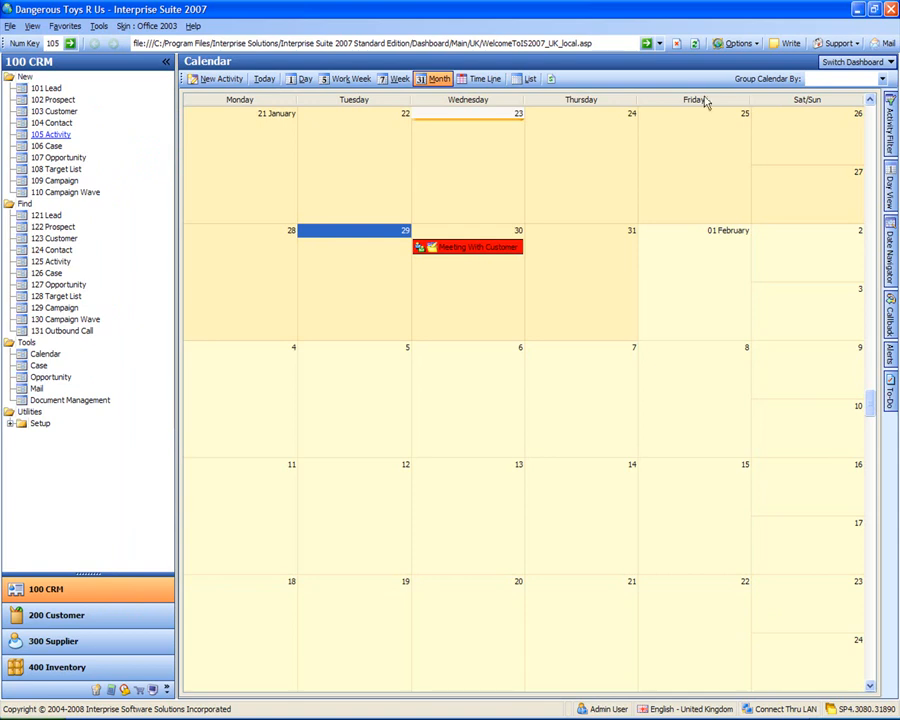
Keep the Callback list open beside the calendar and refresh the calendar to check the pricing callback.
{"action": "mouse_move", "coordinate": [891, 180]}
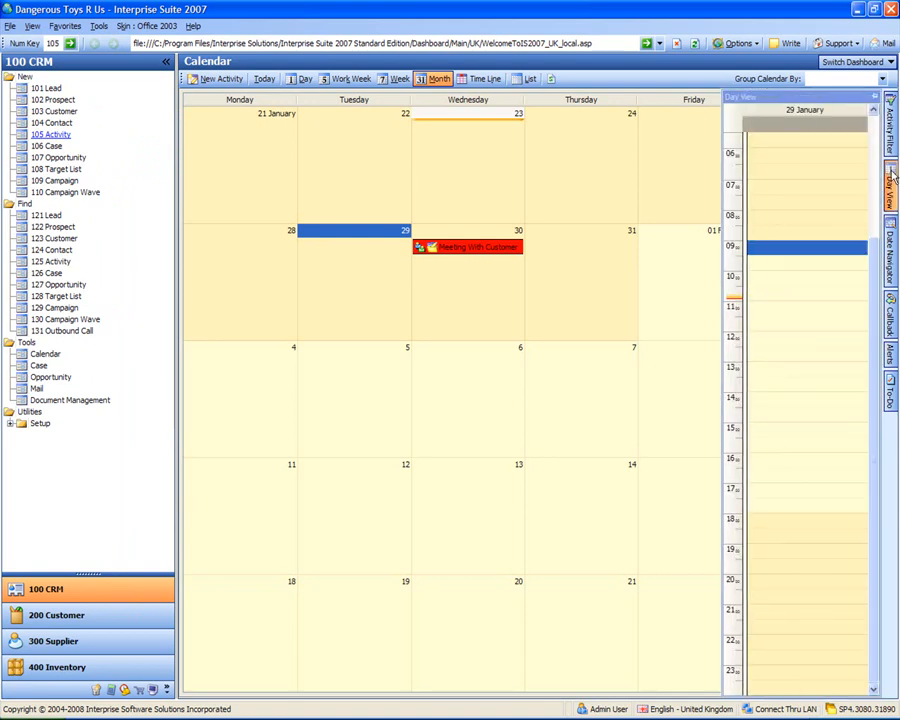
{"action": "mouse_move", "coordinate": [893, 316]}
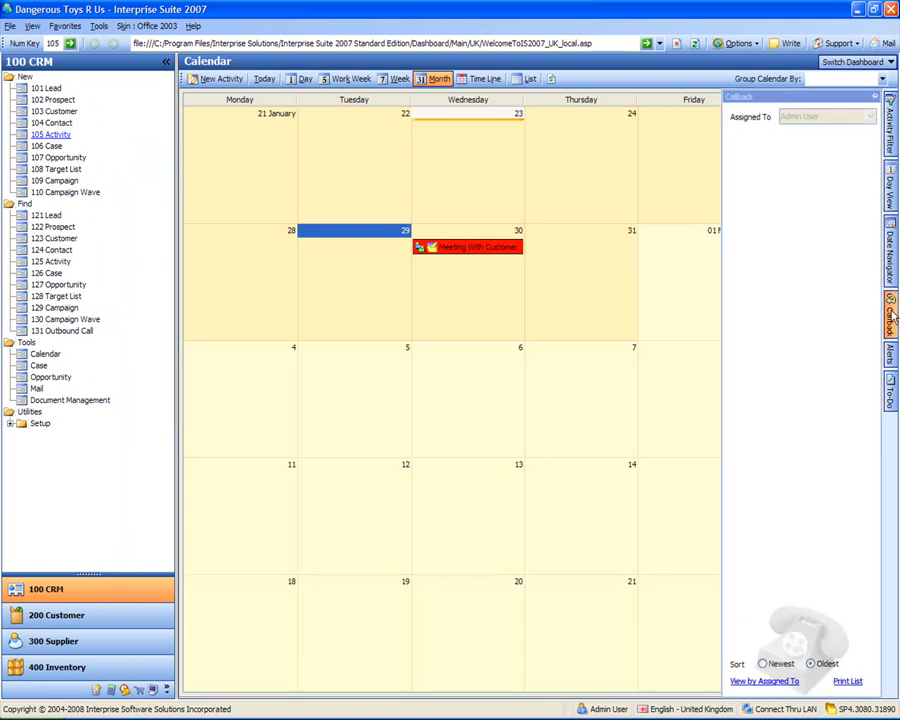
{"action": "left_click", "coordinate": [874, 96]}
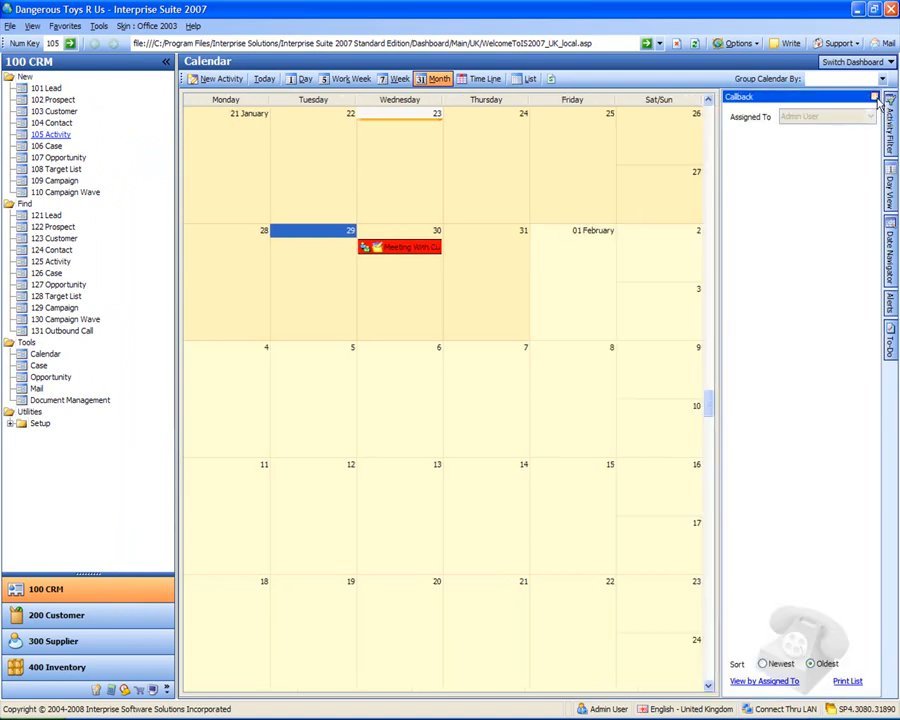
{"action": "left_click", "coordinate": [552, 80]}
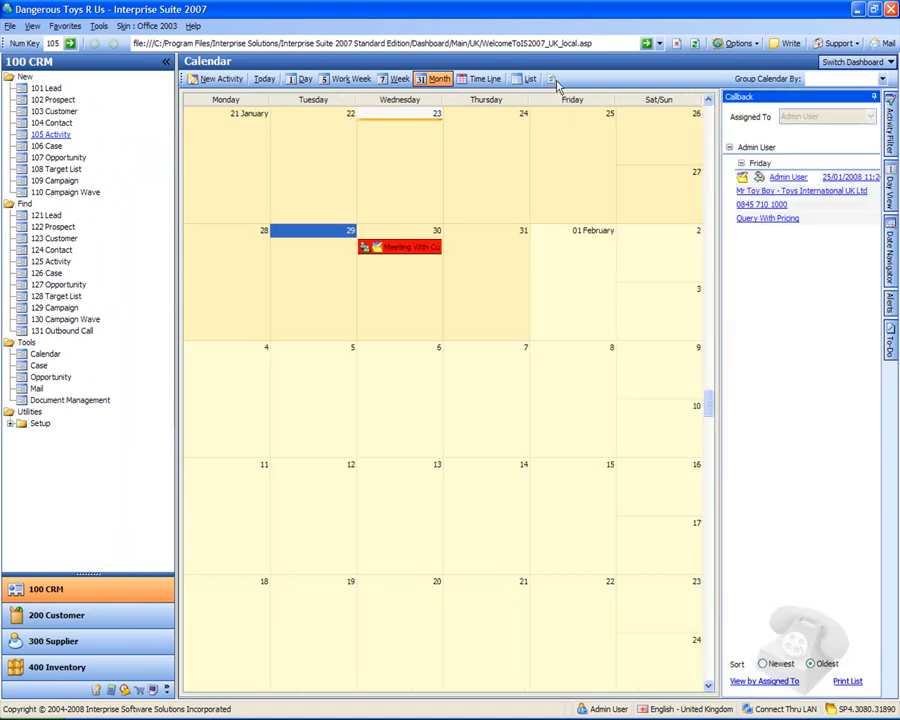
{"action": "mouse_move", "coordinate": [786, 198]}
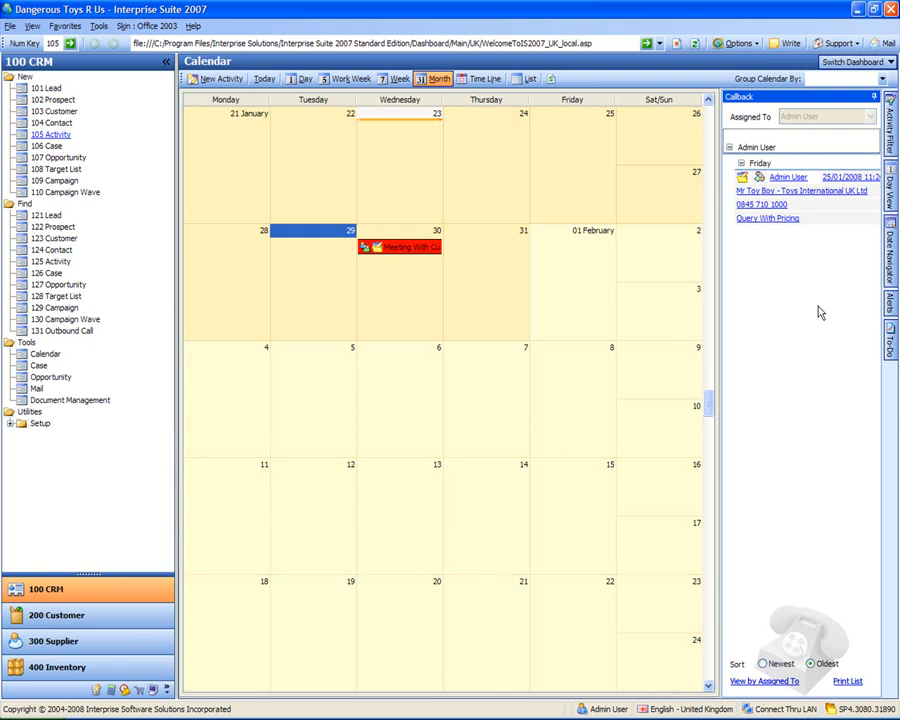
Review the view and status options available for the customer meeting on 30 January in the calendar.
{"action": "left_click", "coordinate": [886, 345]}
{"action": "right_click", "coordinate": [399, 259]}
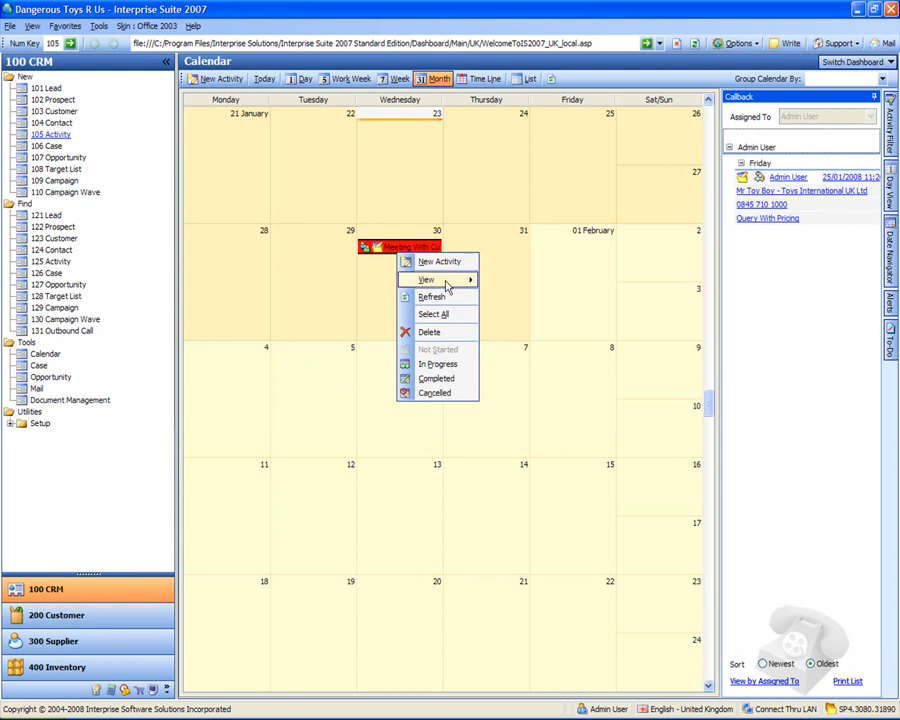
{"action": "mouse_move", "coordinate": [449, 284]}
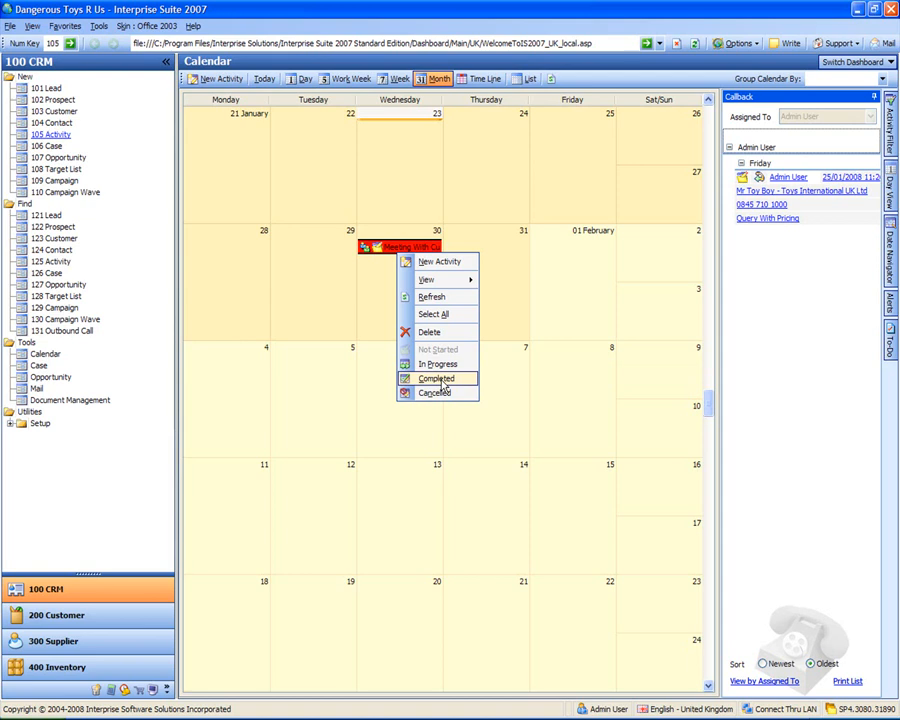
{"action": "left_click", "coordinate": [241, 434]}
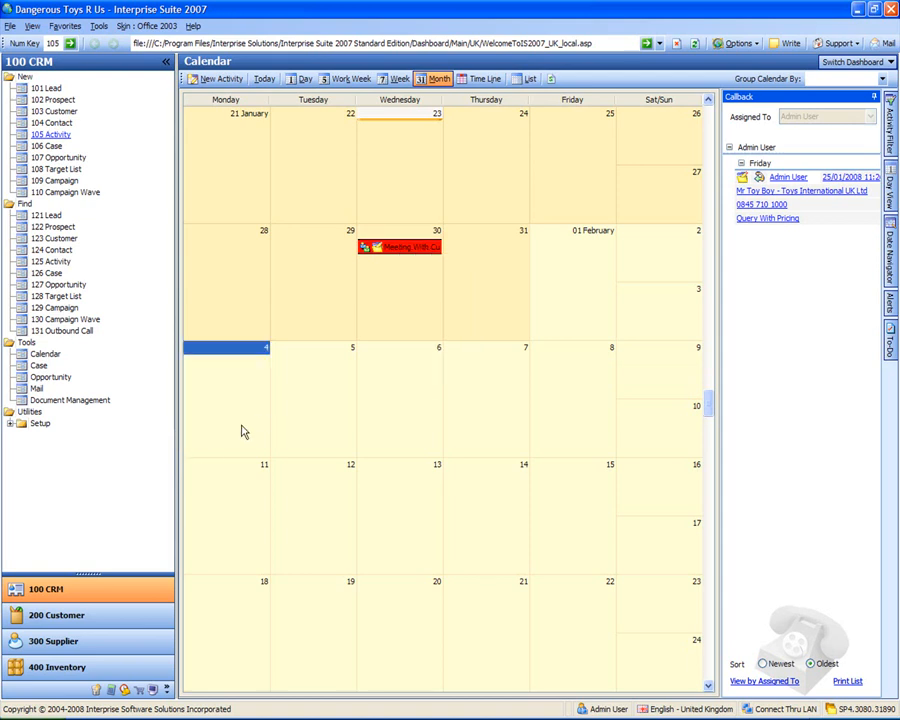
{"action": "left_click", "coordinate": [481, 315]}
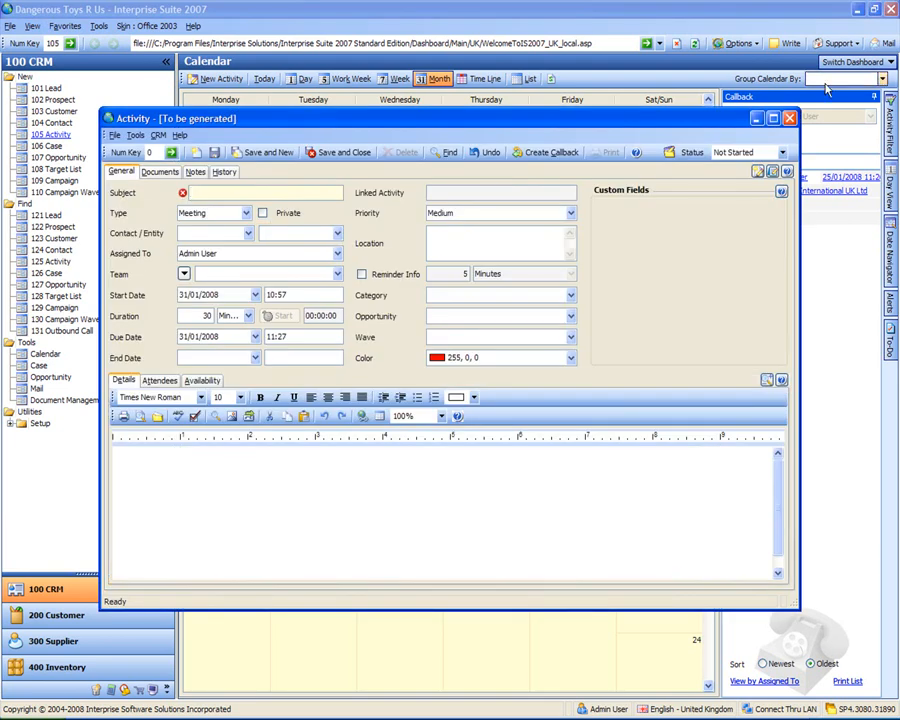
{"action": "left_click", "coordinate": [790, 120]}
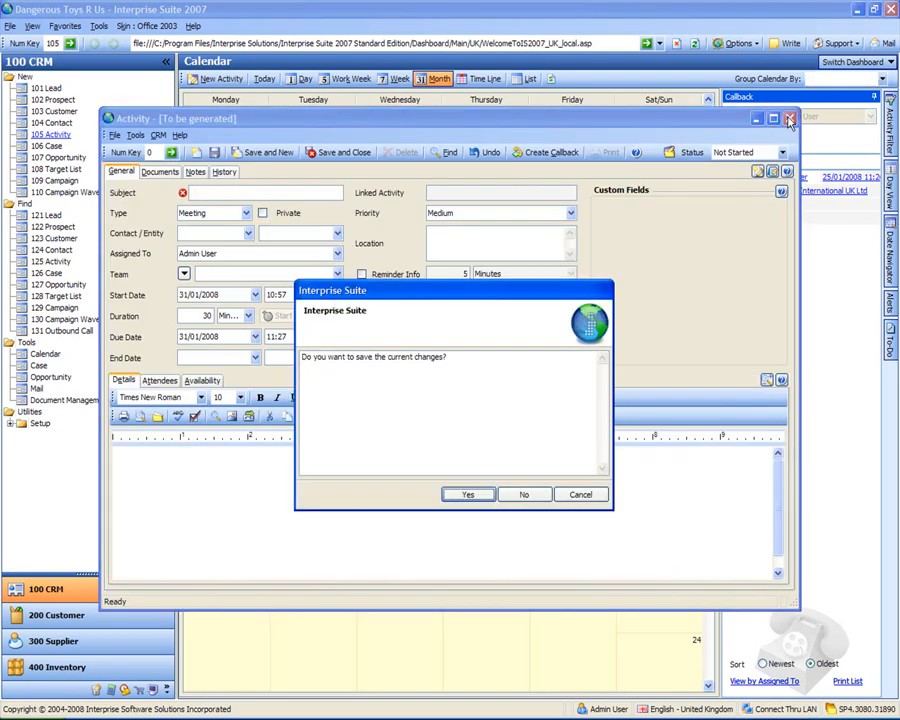
{"action": "left_click", "coordinate": [524, 494]}
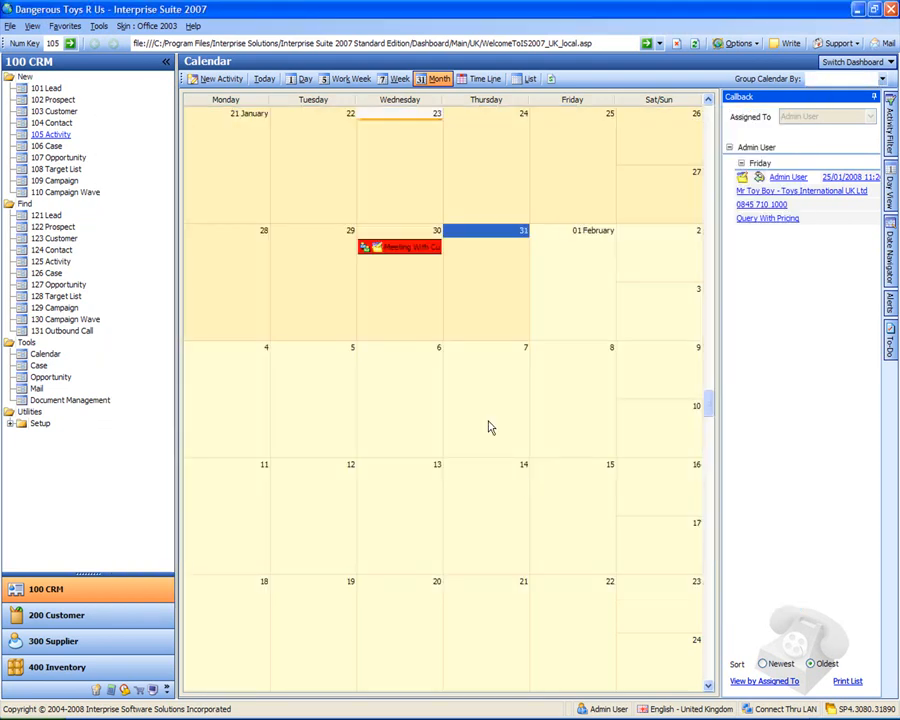
{"action": "left_click", "coordinate": [395, 443]}
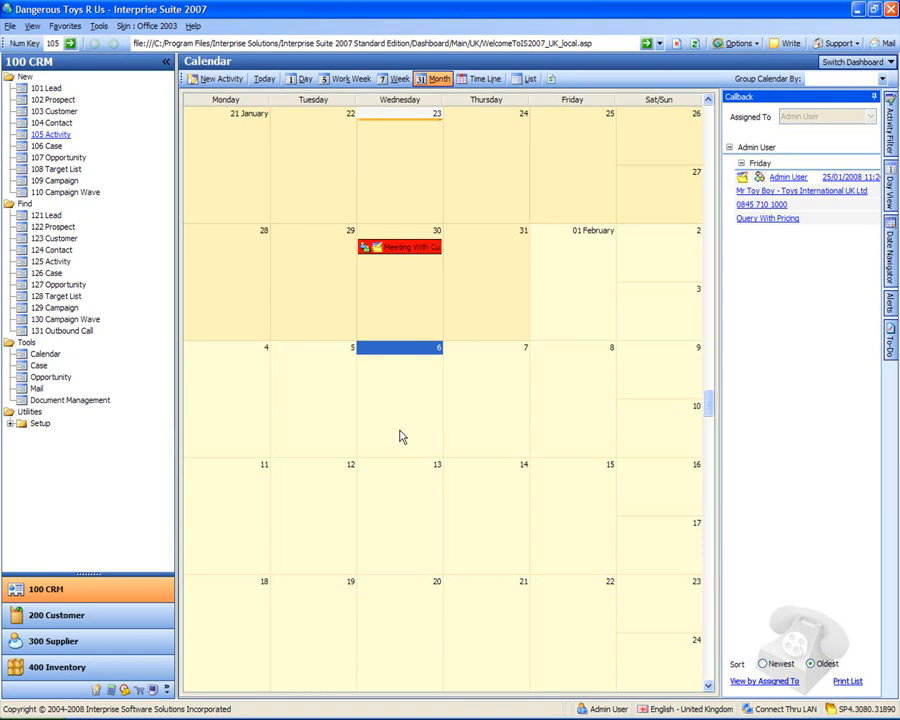
Start a new case with the subject "Gun is Broken" for A US Customer Inc.
{"action": "left_click", "coordinate": [42, 149]}
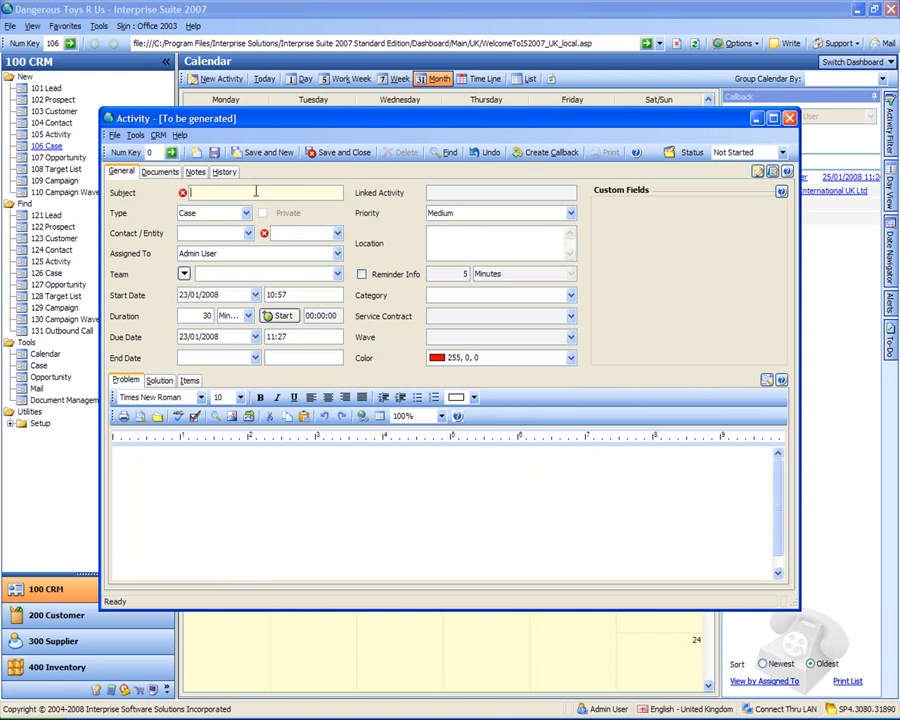
{"action": "type", "text": "Gun is Broken"}
{"action": "key", "text": "Tab"}
{"action": "key", "text": "Tab"}
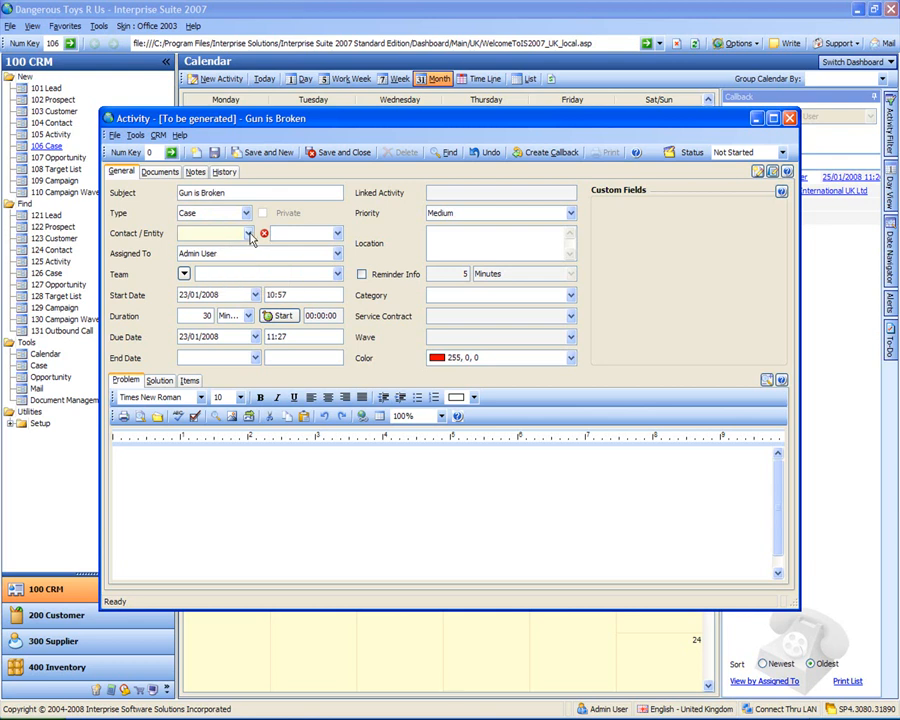
{"action": "type", "text": "a us cu"}
{"action": "key", "text": "Tab"}
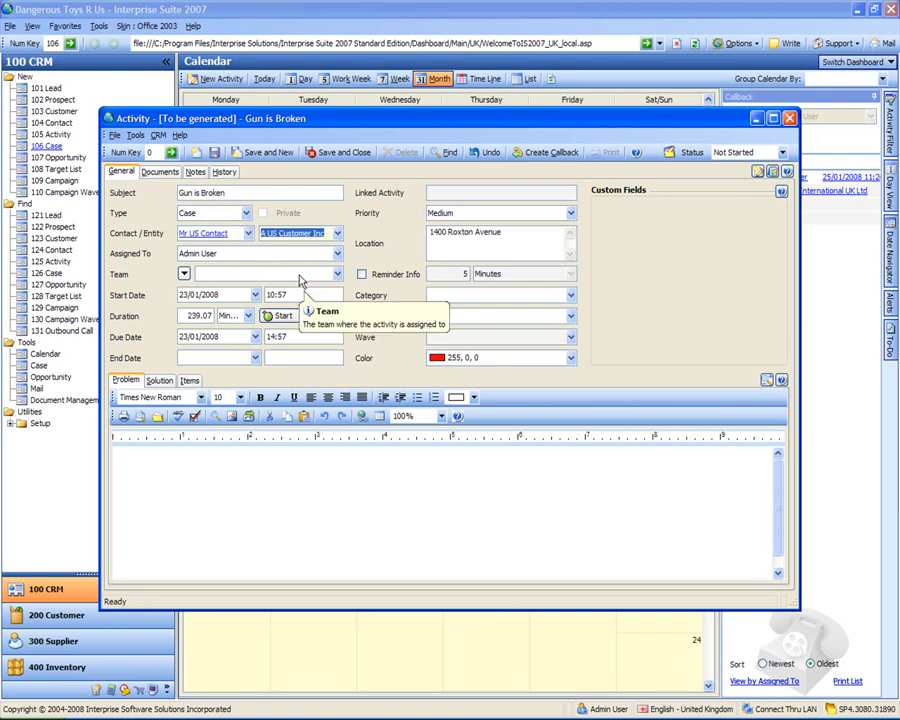
Save and close the case without a problem description, and open the Cases dashboard to review it.
{"action": "left_click", "coordinate": [196, 531]}
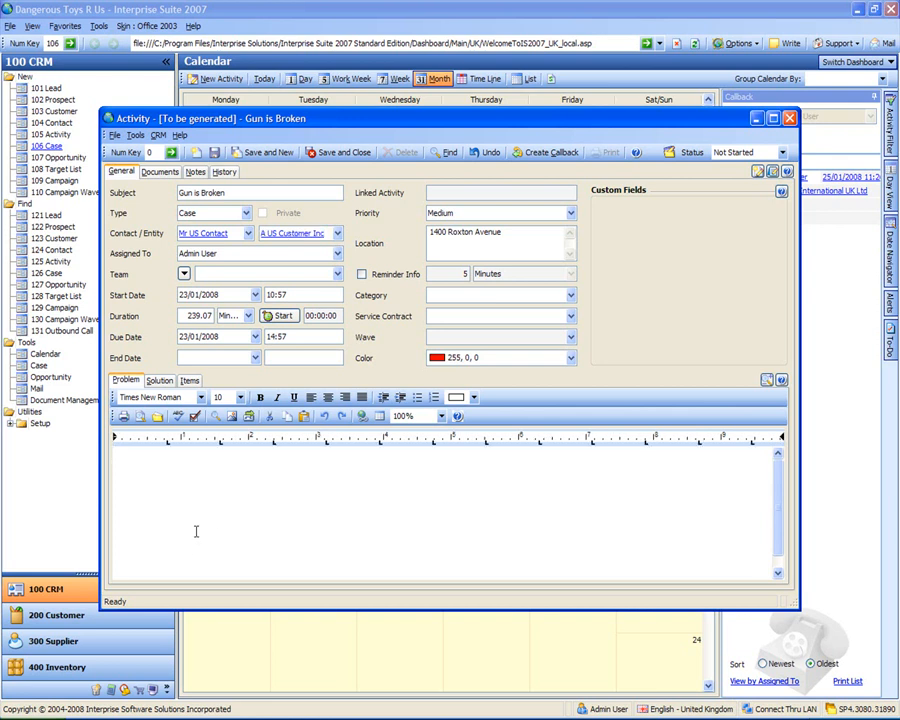
{"action": "left_click", "coordinate": [253, 535]}
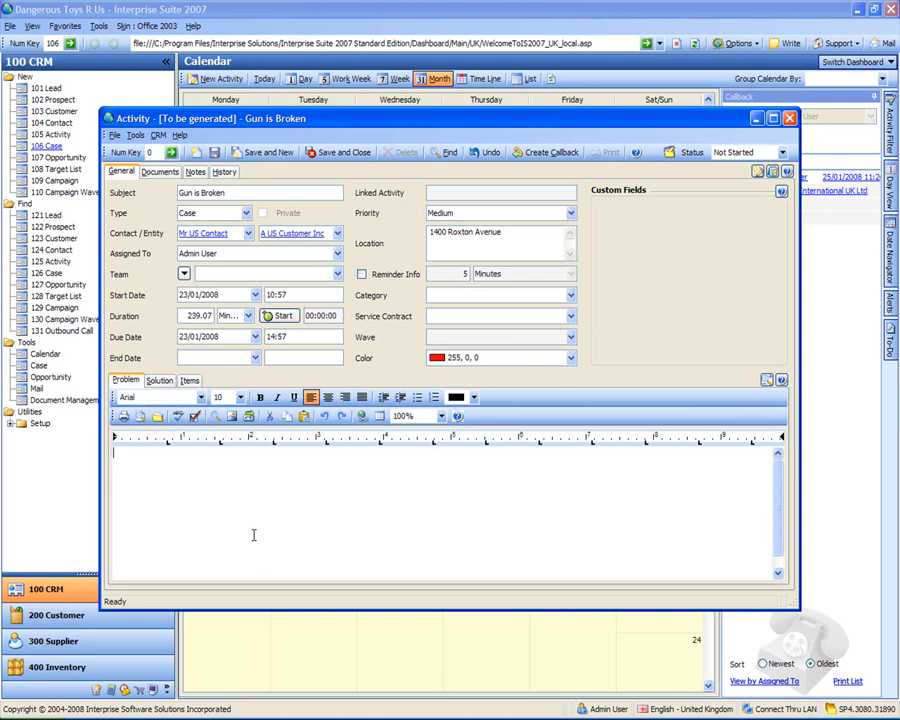
{"action": "left_click", "coordinate": [214, 153]}
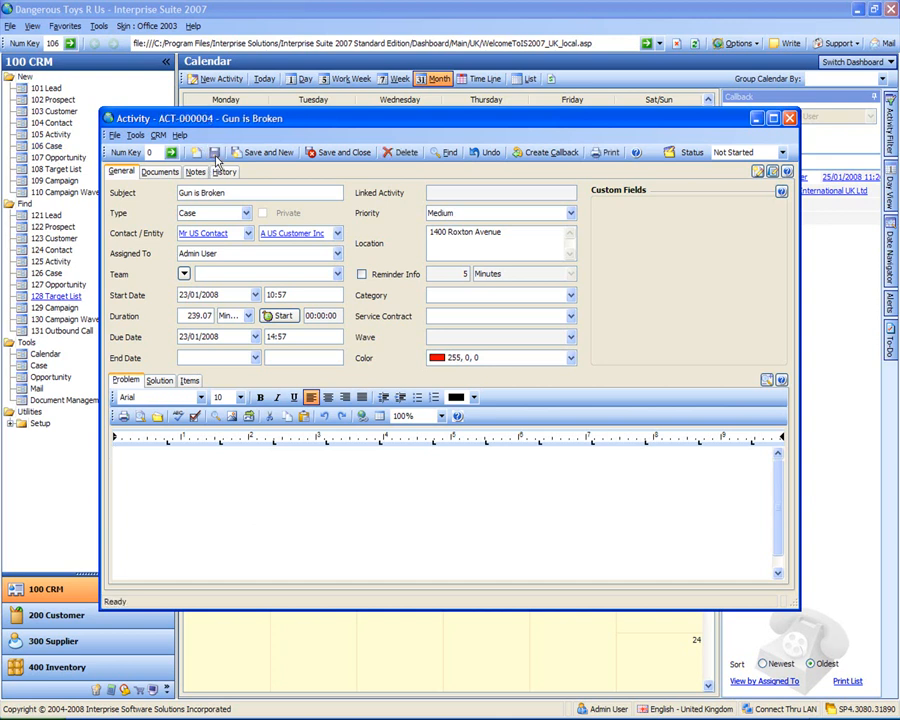
{"action": "left_click", "coordinate": [340, 157]}
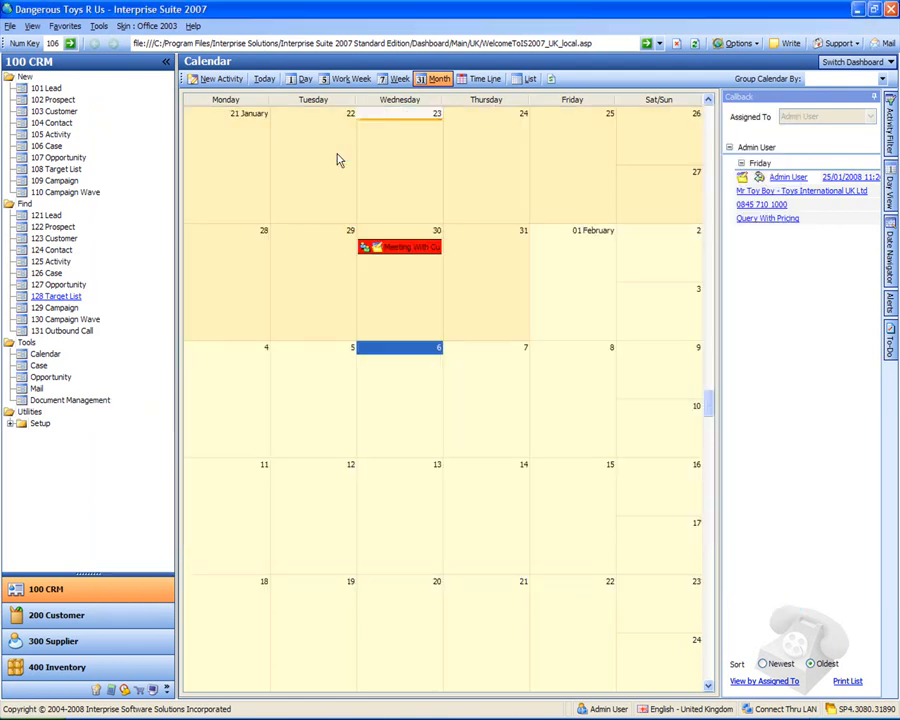
{"action": "left_click", "coordinate": [38, 368]}
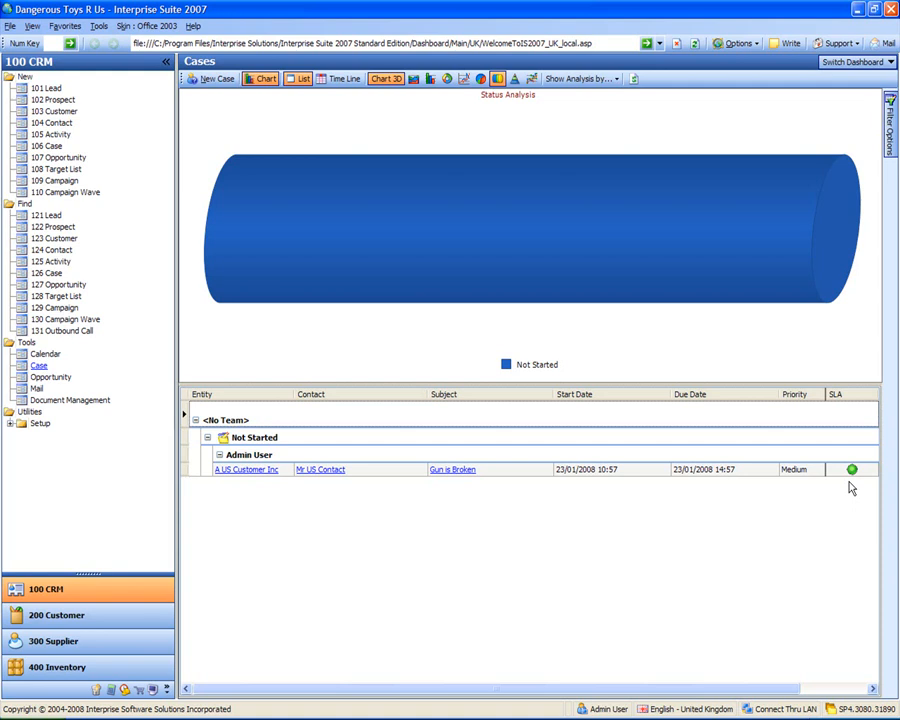
Start a new opportunity for the existing customer A French Customer, searching the customer list for "french".
{"action": "left_click", "coordinate": [48, 160]}
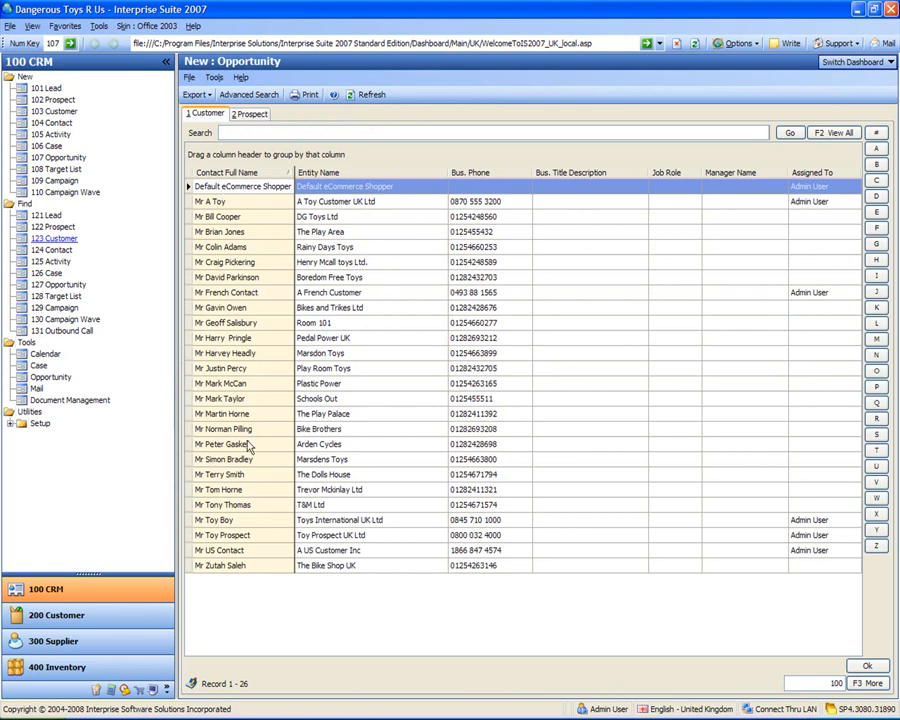
{"action": "left_click", "coordinate": [224, 132]}
{"action": "type", "text": "french"}
{"action": "key", "text": "Return"}
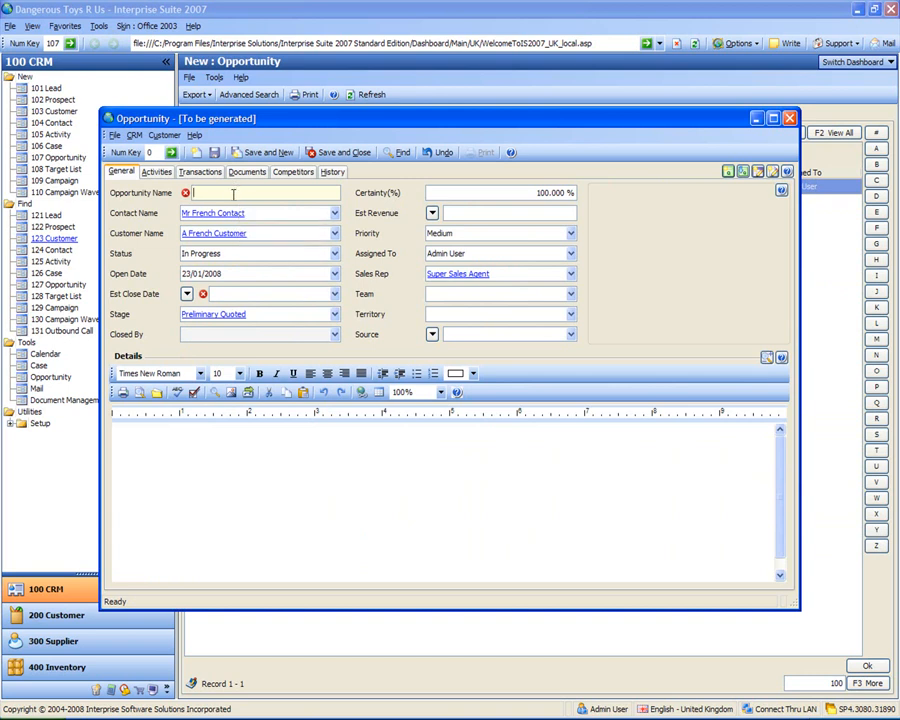
Name the opportunity "Big toy Sales" and set its estimated close date to 31/01/2008.
{"action": "type", "text": "Big toy Sales"}
{"action": "key", "text": "Tab"}
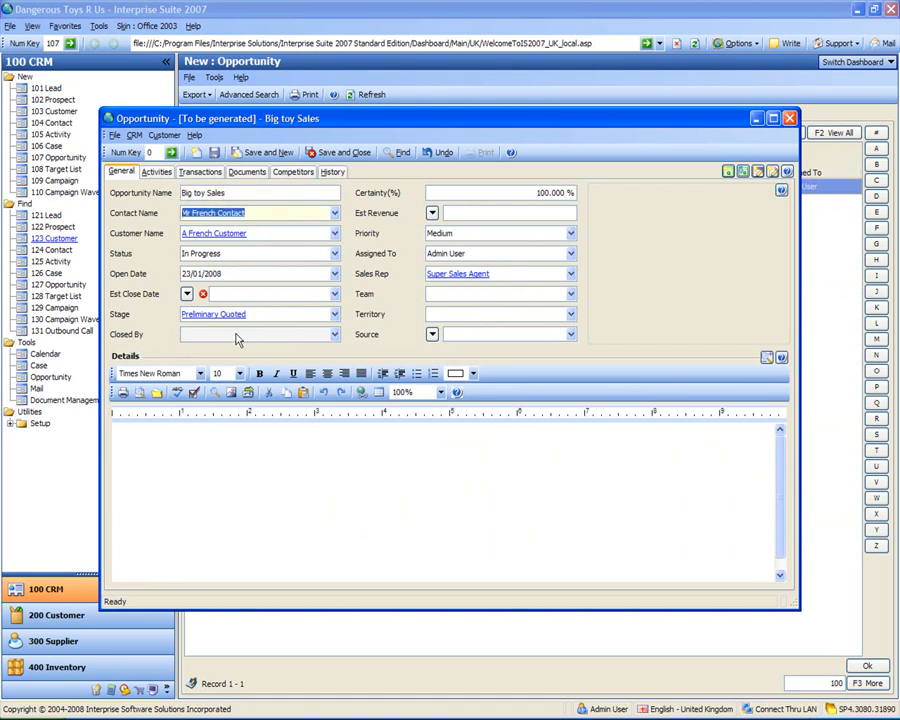
{"action": "left_click", "coordinate": [335, 294]}
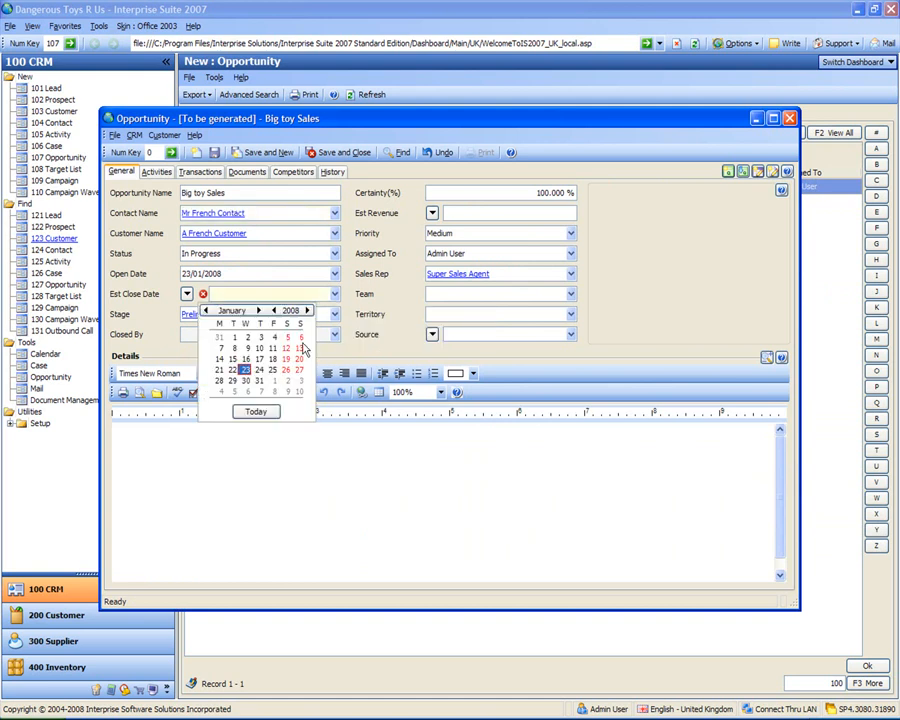
{"action": "left_click", "coordinate": [258, 382]}
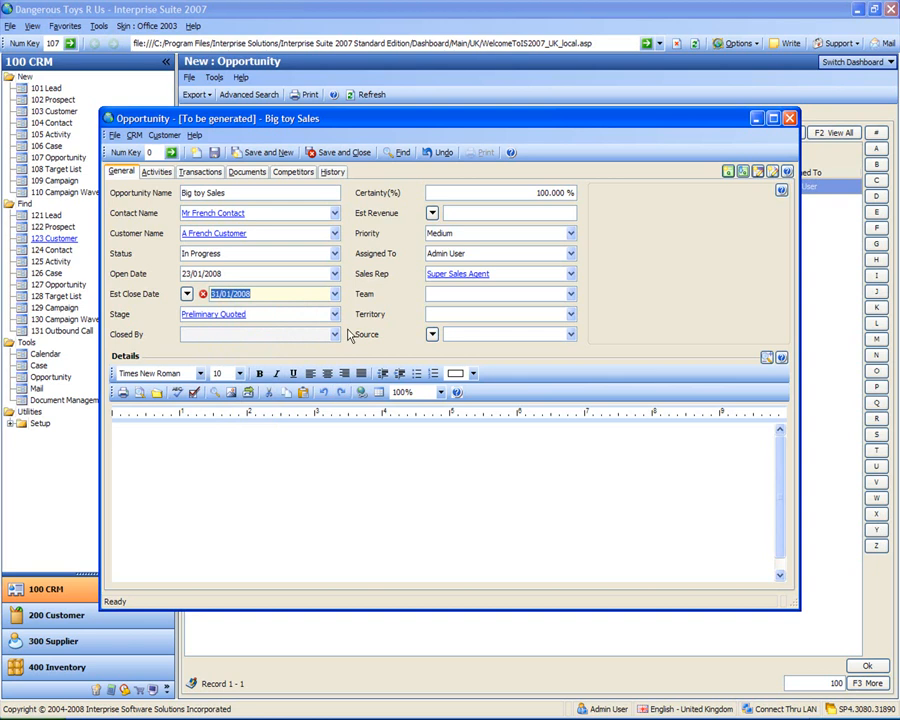
{"action": "key", "text": "Tab"}
Enter "Would Like to discuss what is needed to fill their show room." as the opportunity's details.
{"action": "left_click", "coordinate": [337, 460]}
{"action": "type", "text": "Would Like to discuss what is needed to fill the"}
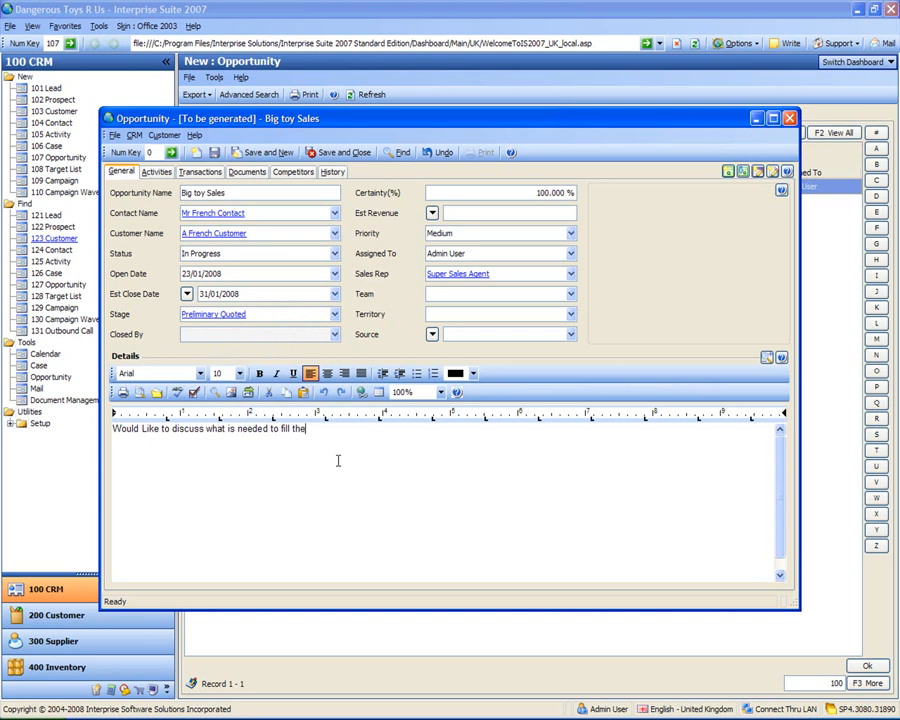
{"action": "type", "text": "ir show room."}
{"action": "key", "text": "Return"}
Set the opportunity's estimated revenue to £1,000 and save the opportunity.
{"action": "left_click", "coordinate": [472, 215]}
{"action": "type", "text": "1000"}
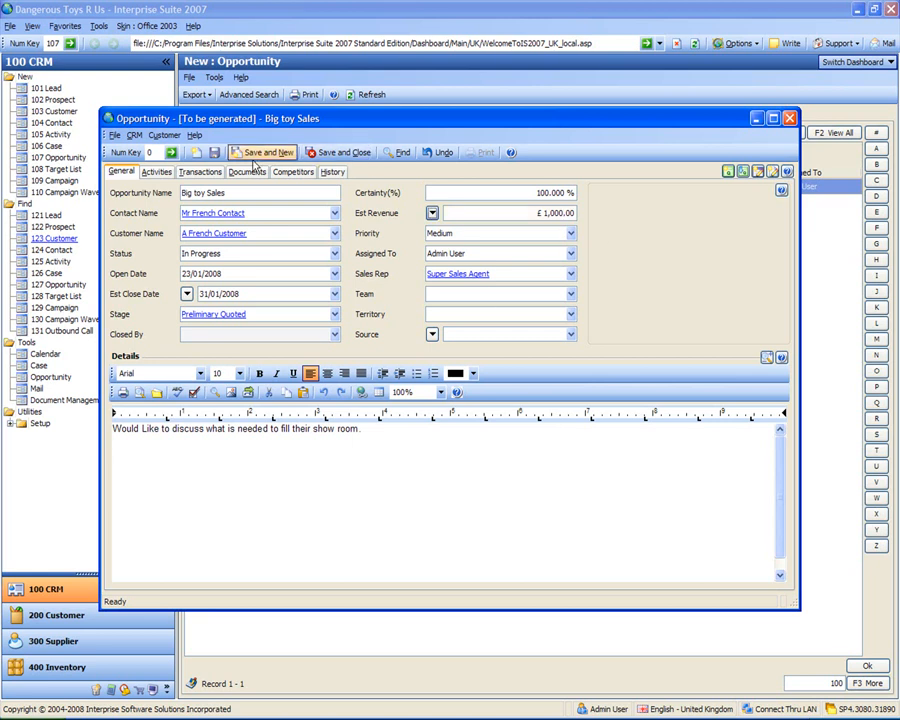
{"action": "left_click", "coordinate": [214, 152]}
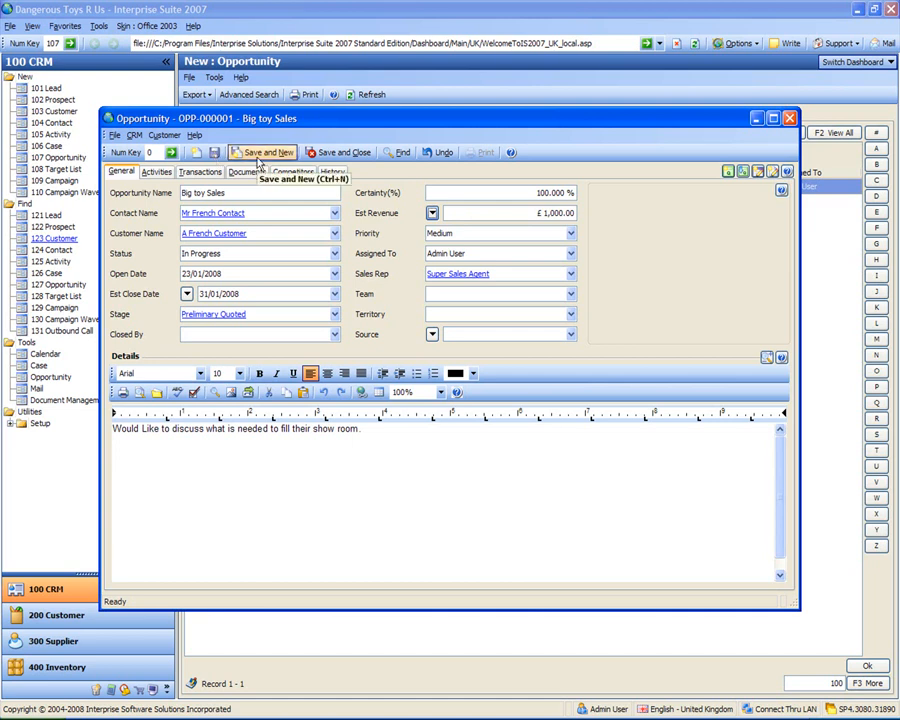
Create a sales quote from the Big toy Sales opportunity and add the 80GB Hard Disk as an item.
{"action": "left_click", "coordinate": [729, 173]}
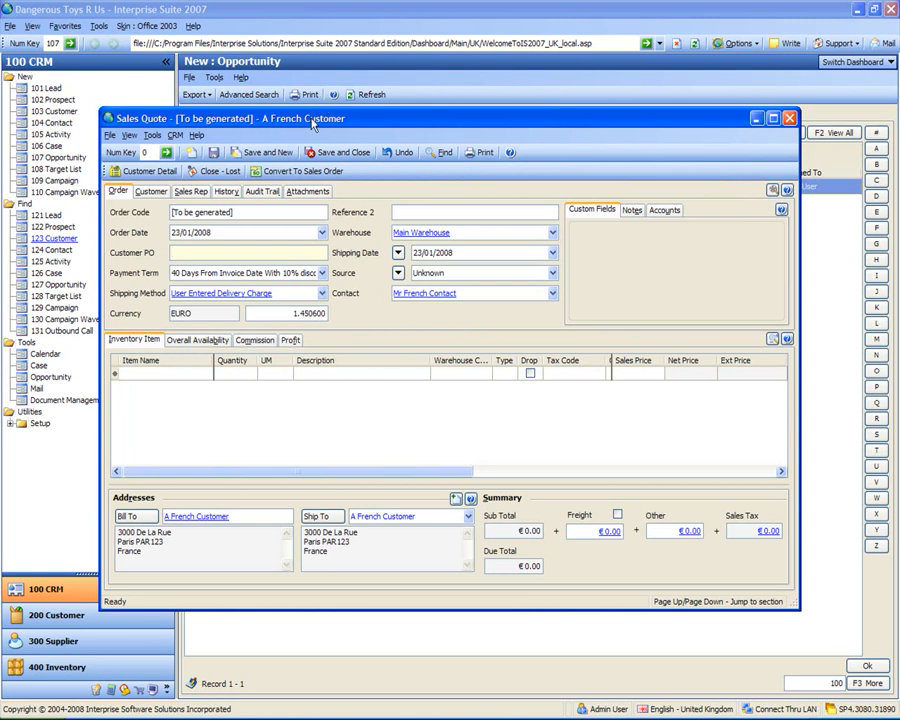
{"action": "left_click", "coordinate": [181, 378]}
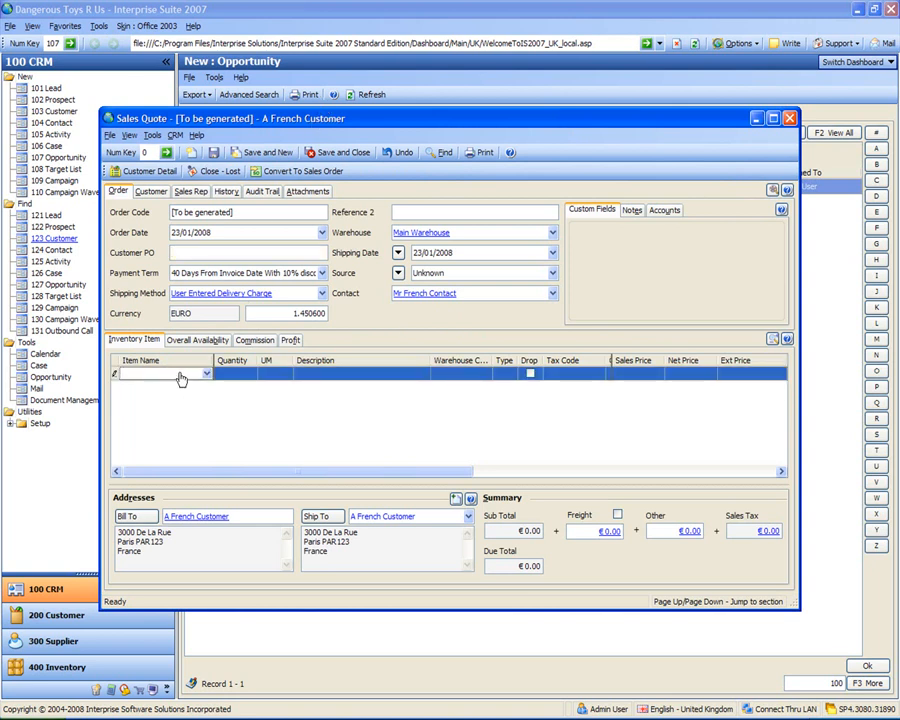
{"action": "type", "text": "80Gb"}
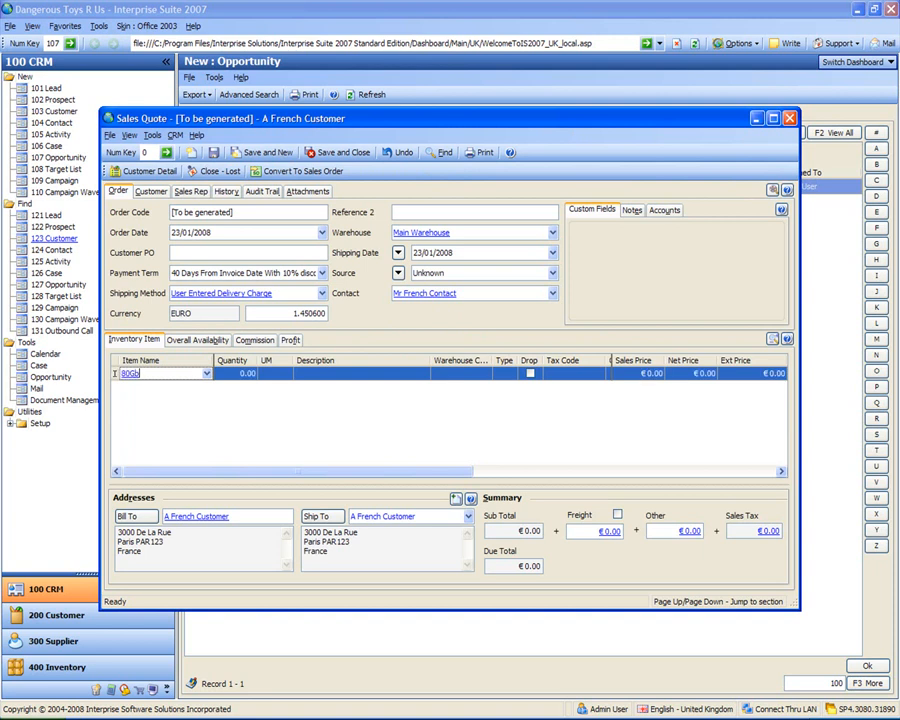
{"action": "key", "text": "Tab"}
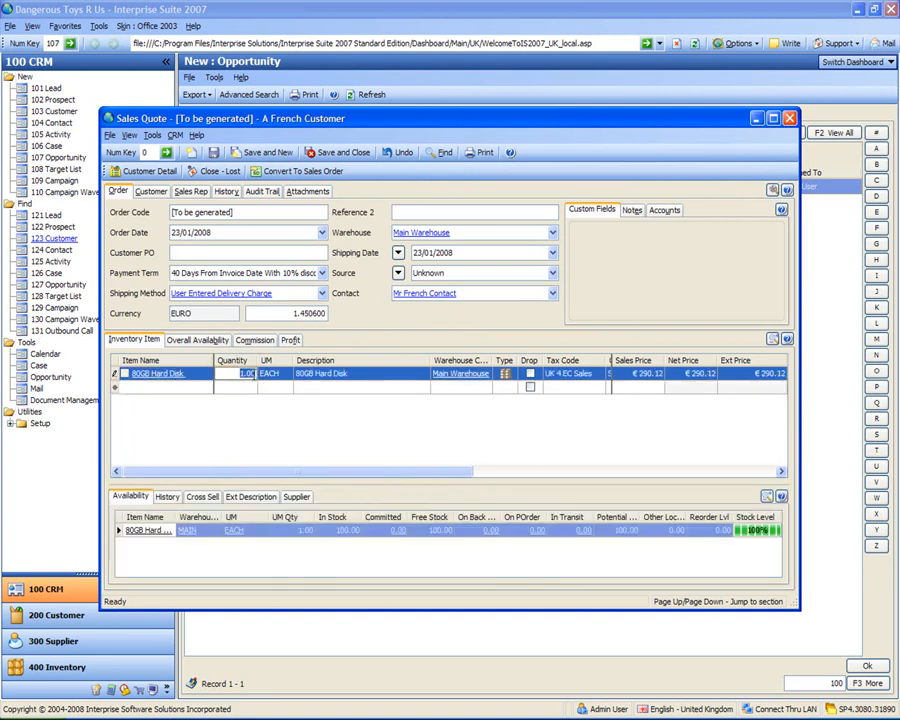
Add 2GBRAM as the quote's second item, and save and close both the quote and the opportunity.
{"action": "left_click", "coordinate": [204, 388]}
{"action": "type", "text": "2GB"}
{"action": "key", "text": "Tab"}
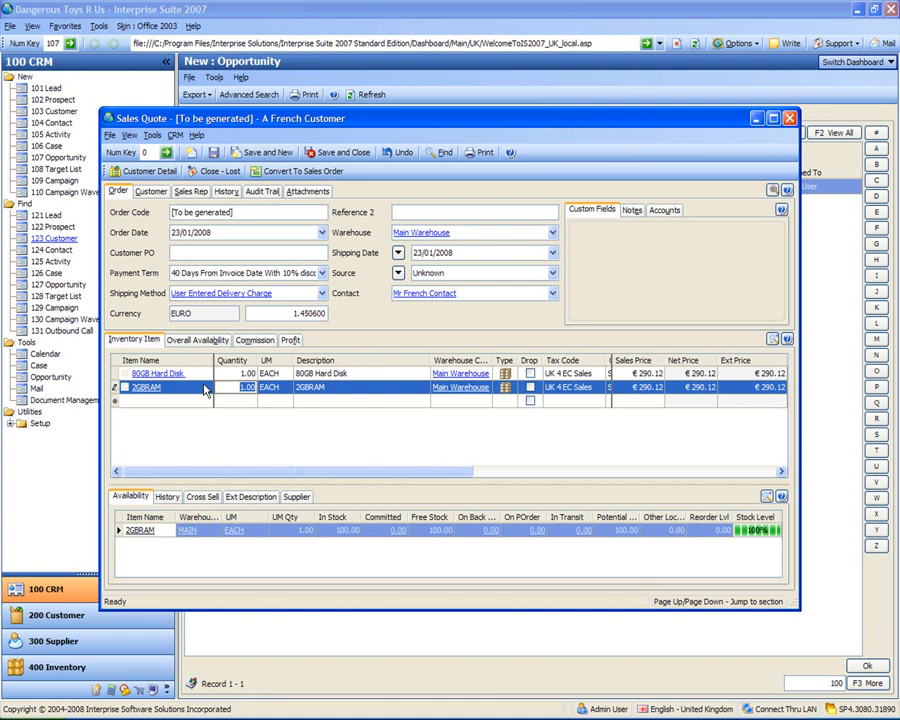
{"action": "left_click", "coordinate": [263, 411]}
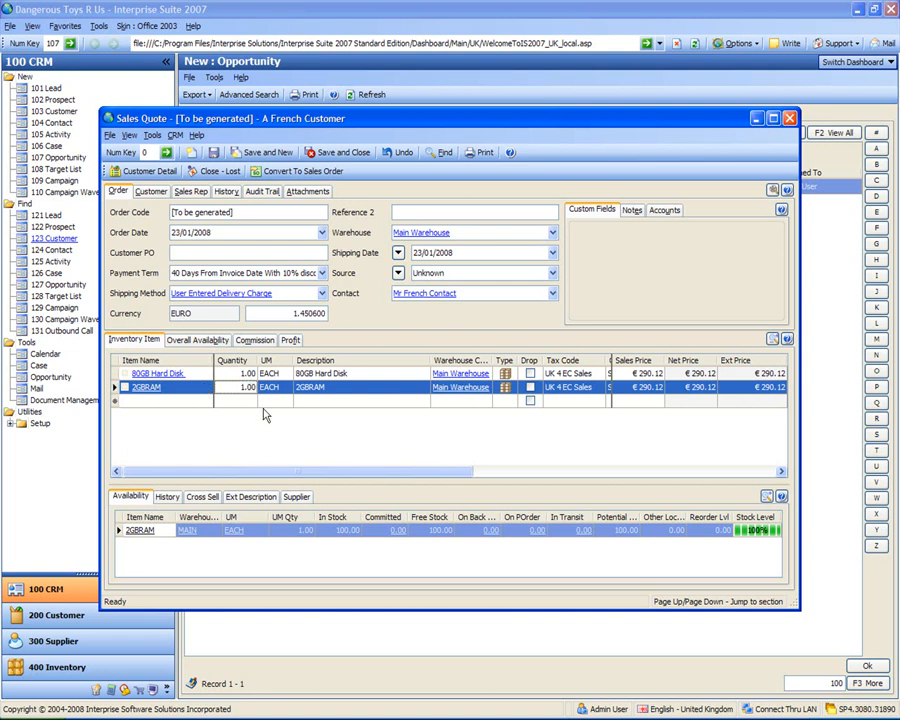
{"action": "left_click", "coordinate": [343, 155]}
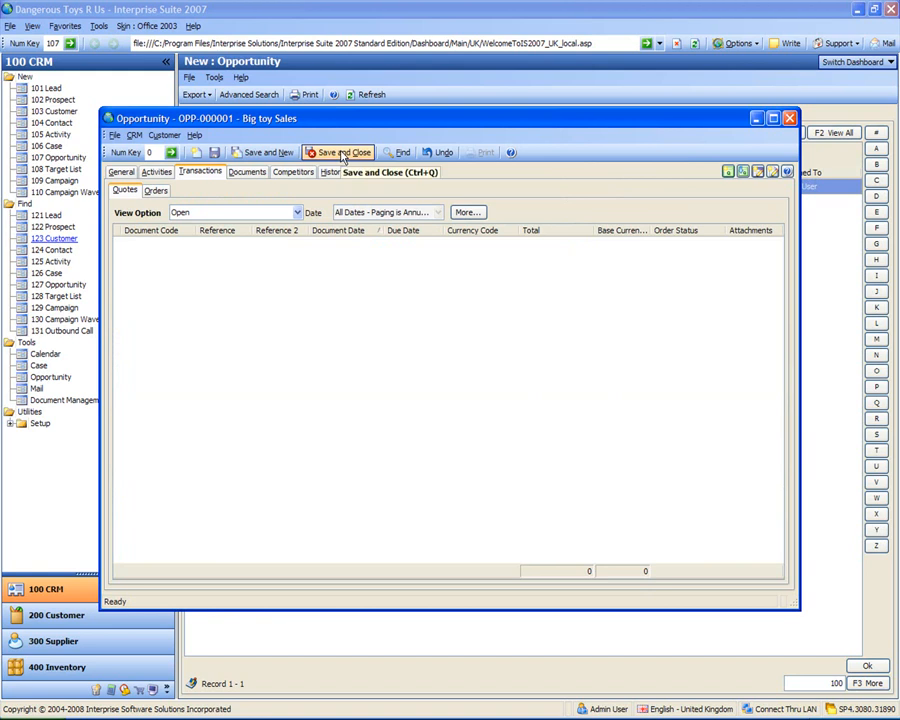
{"action": "left_click", "coordinate": [343, 155]}
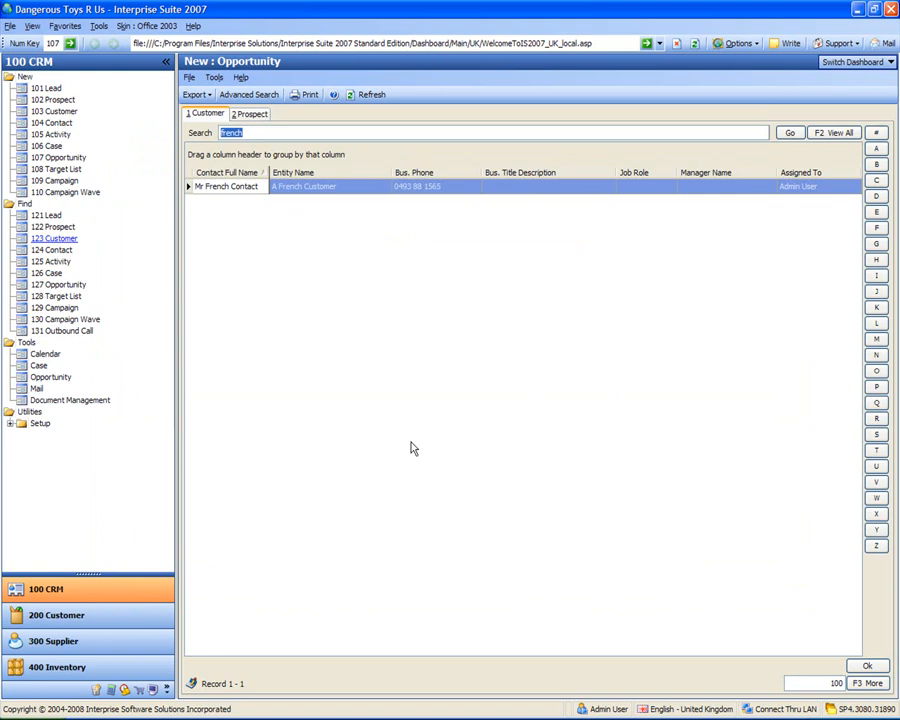
Examine the Opportunities overview with its stage analysis and return to the Workflow dashboard.
{"action": "left_click", "coordinate": [38, 378]}
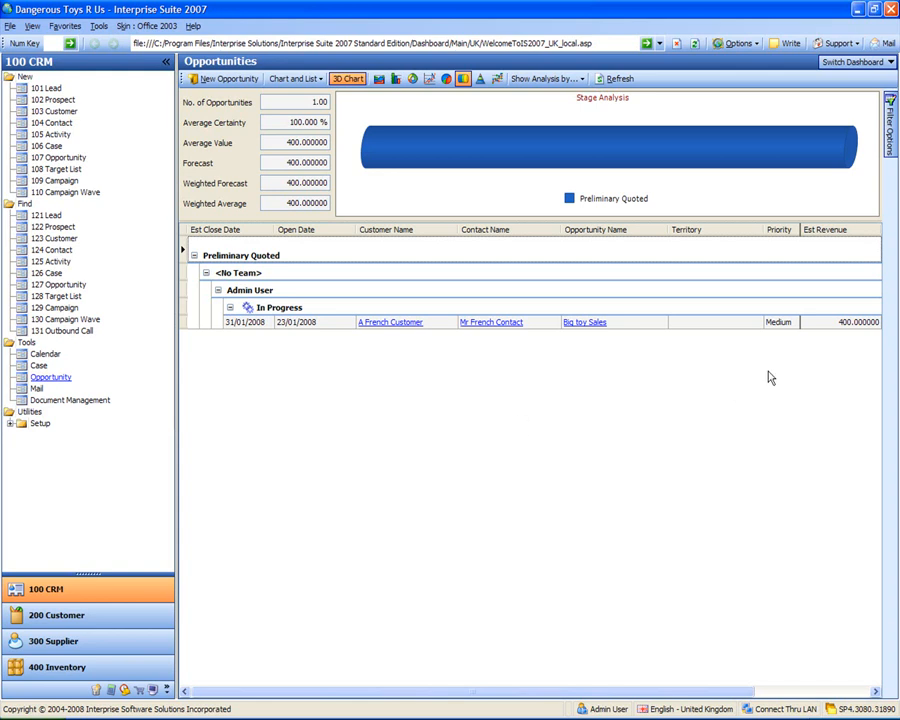
{"action": "left_click", "coordinate": [891, 9]}
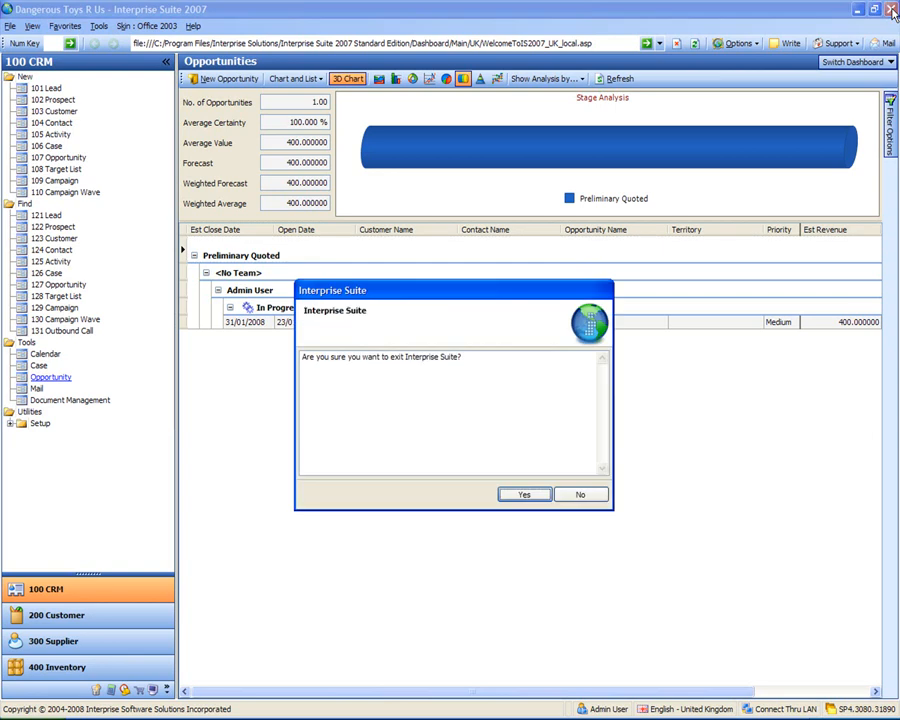
{"action": "left_click", "coordinate": [580, 494]}
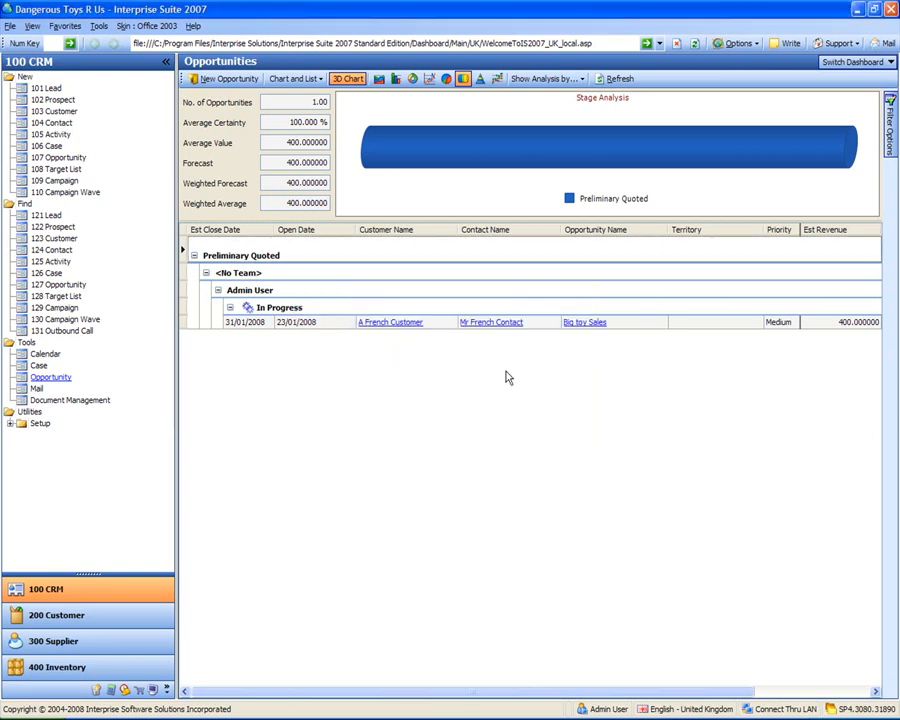
{"action": "left_click", "coordinate": [852, 63]}
{"action": "left_click", "coordinate": [848, 80]}
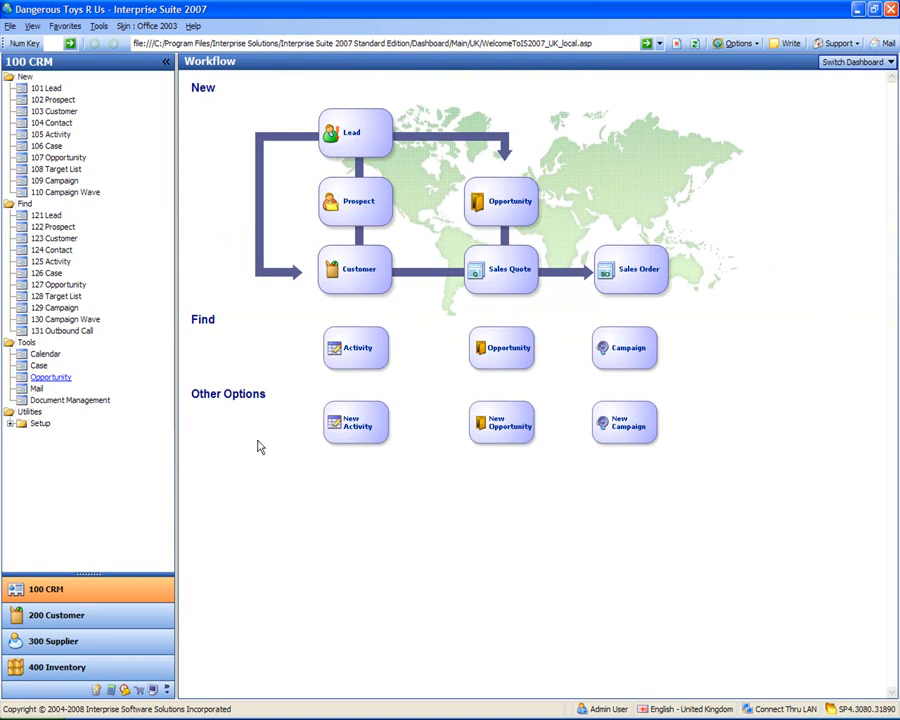
Start a new target list sourced from Customers, including all contacts, with the description "UK Customers".
{"action": "left_click", "coordinate": [56, 172]}
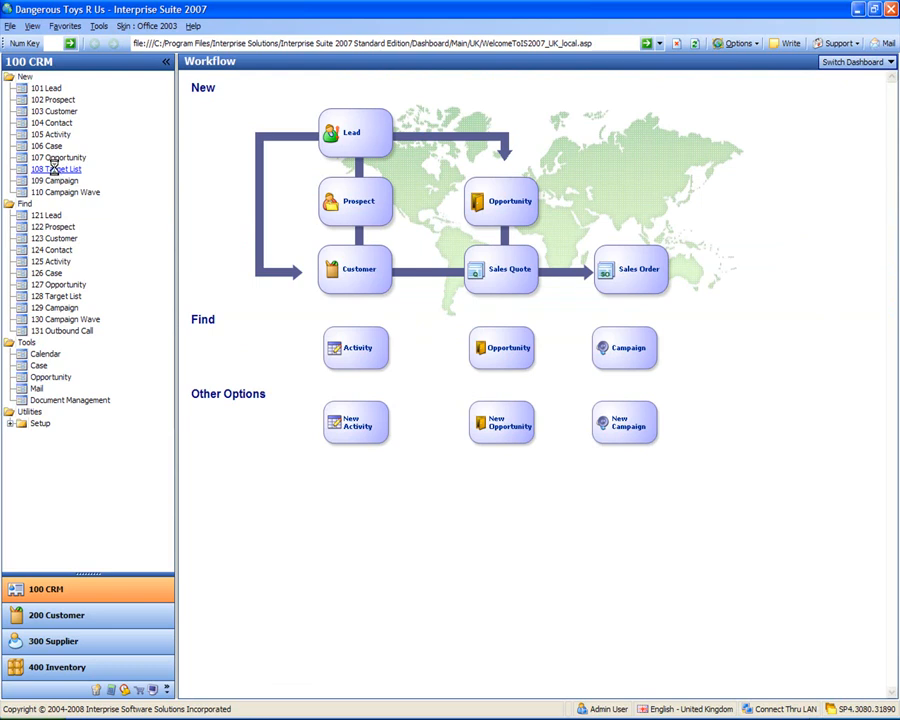
{"action": "left_click_drag", "start_coordinate": [511, 157], "coordinate": [527, 120]}
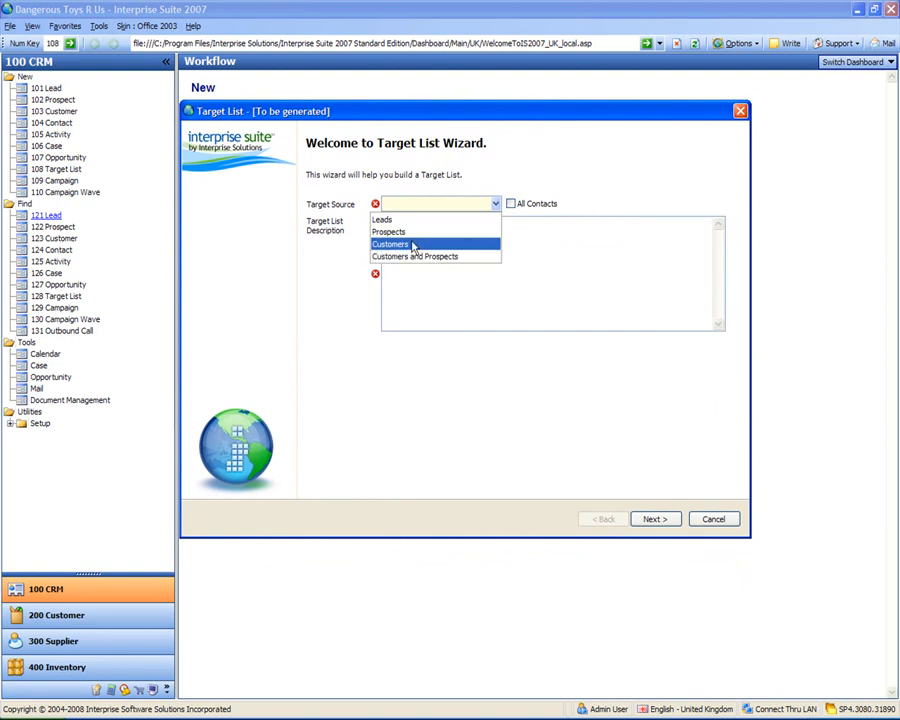
{"action": "left_click", "coordinate": [412, 244]}
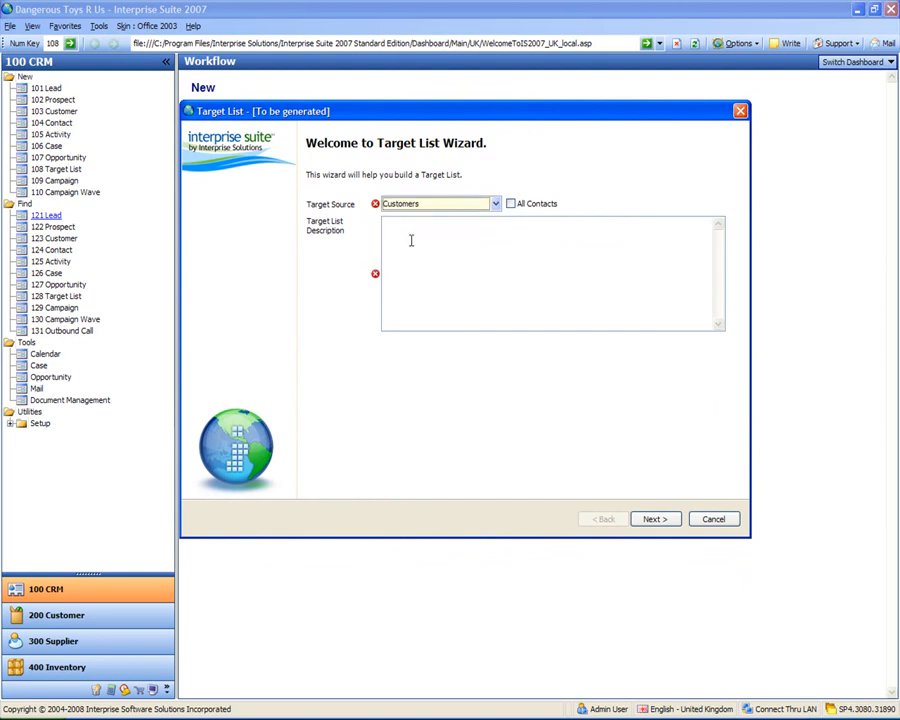
{"action": "left_click", "coordinate": [511, 204]}
{"action": "left_click", "coordinate": [446, 325]}
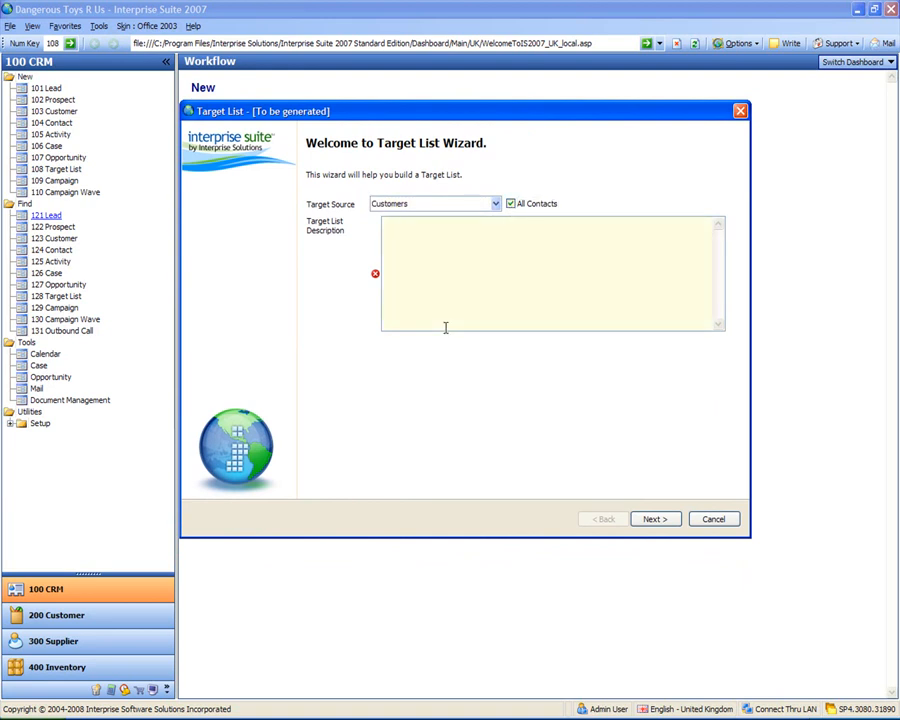
{"action": "type", "text": "UK Customers"}
{"action": "key", "text": "Tab"}
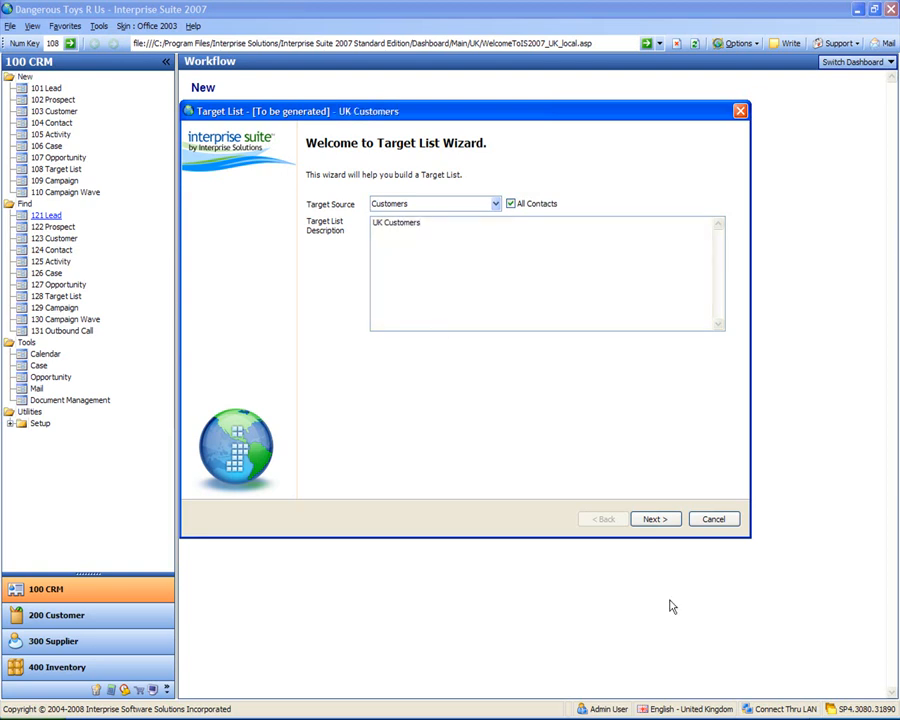
{"action": "left_click", "coordinate": [651, 518]}
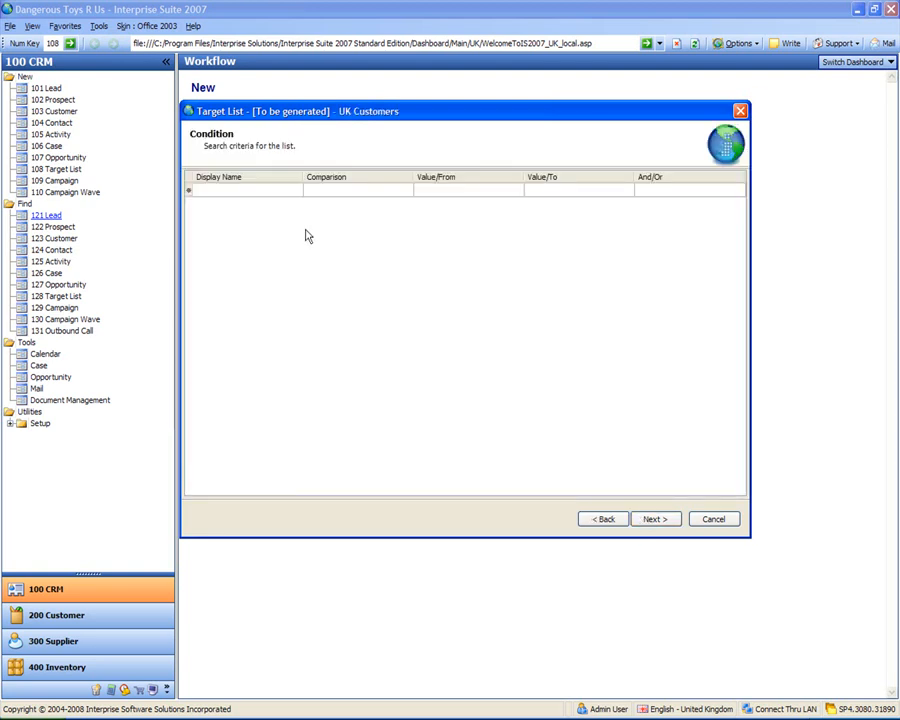
Add a search condition on the Country column of CustomerView, searching the available columns for "country".
{"action": "left_click", "coordinate": [280, 190]}
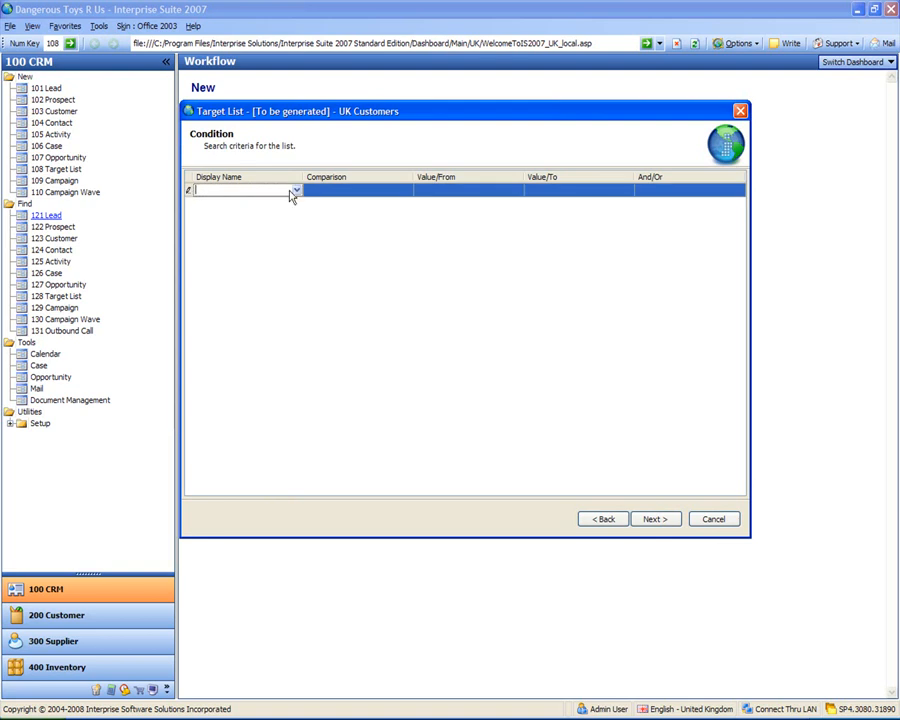
{"action": "left_click", "coordinate": [296, 190]}
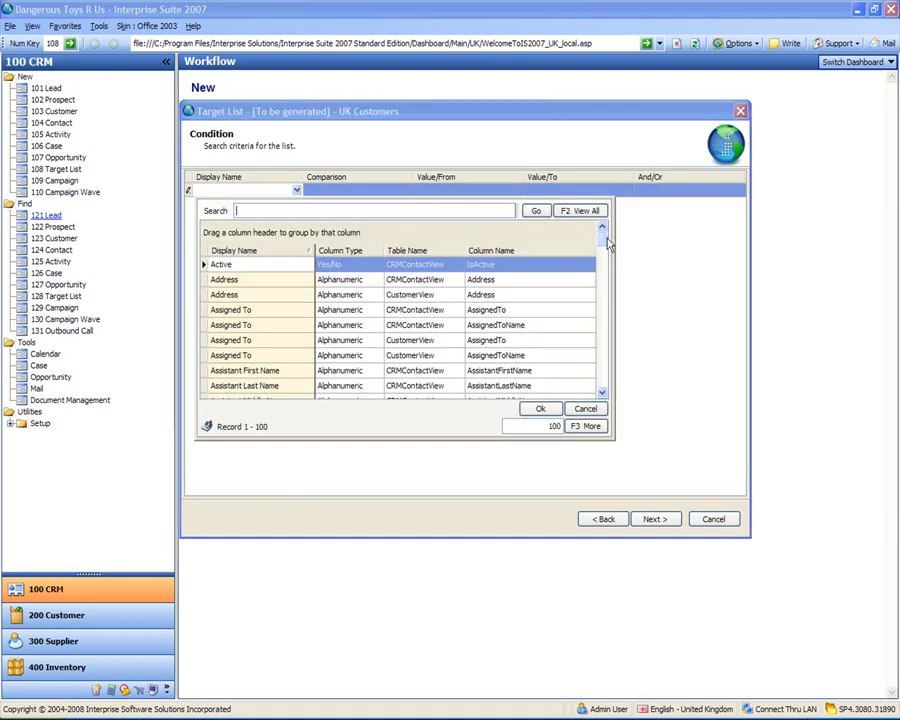
{"action": "mouse_move", "coordinate": [604, 237]}
{"action": "left_mouse_down"}
{"action": "mouse_move", "coordinate": [608, 405]}
{"action": "mouse_move", "coordinate": [599, 235]}
{"action": "left_mouse_up"}
{"action": "type", "text": "country"}
{"action": "key", "text": "Return"}
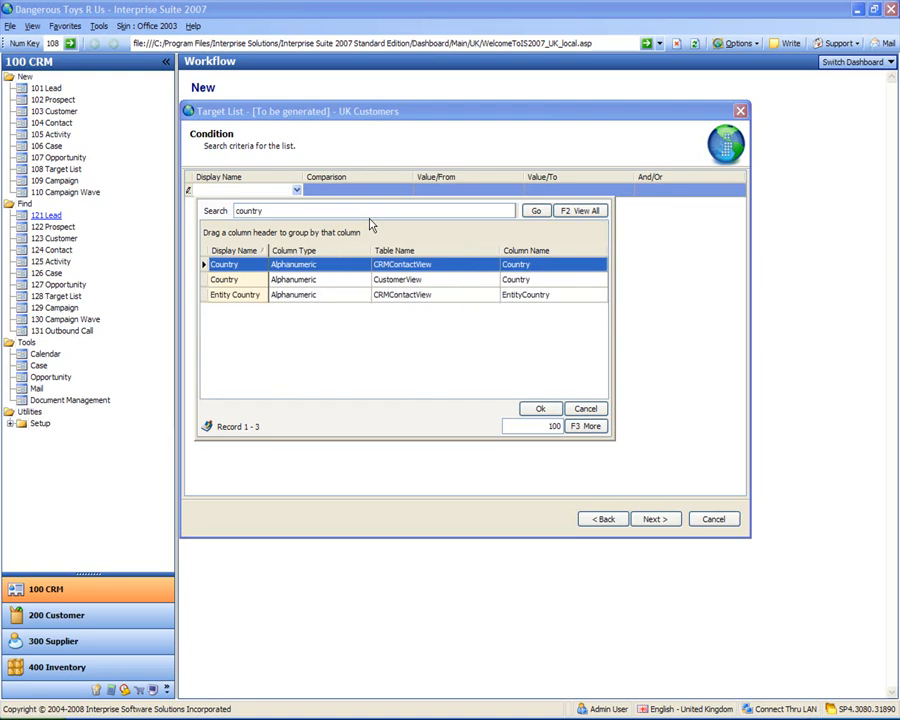
{"action": "left_click", "coordinate": [395, 281]}
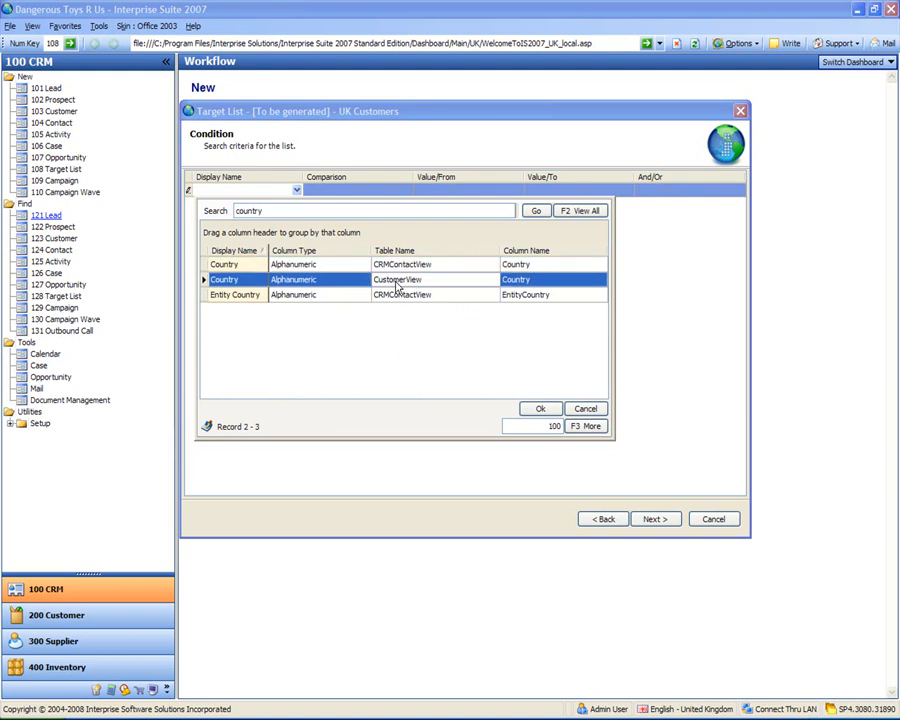
{"action": "double_click", "coordinate": [237, 283]}
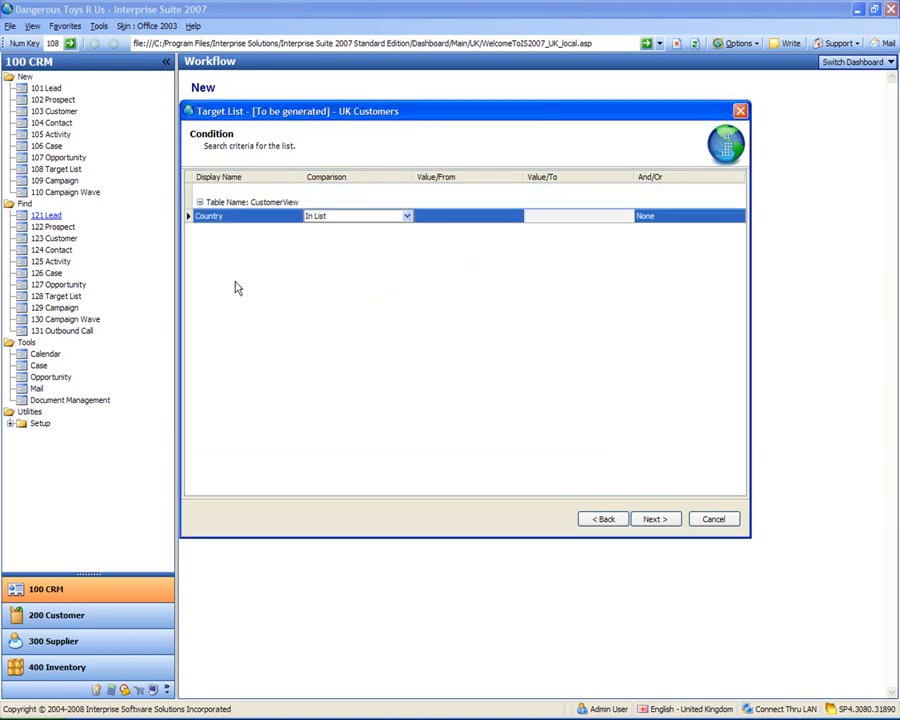
Set the Country condition's value to United Kingdom with no And/Or link, and accept the search criteria.
{"action": "left_click", "coordinate": [508, 220]}
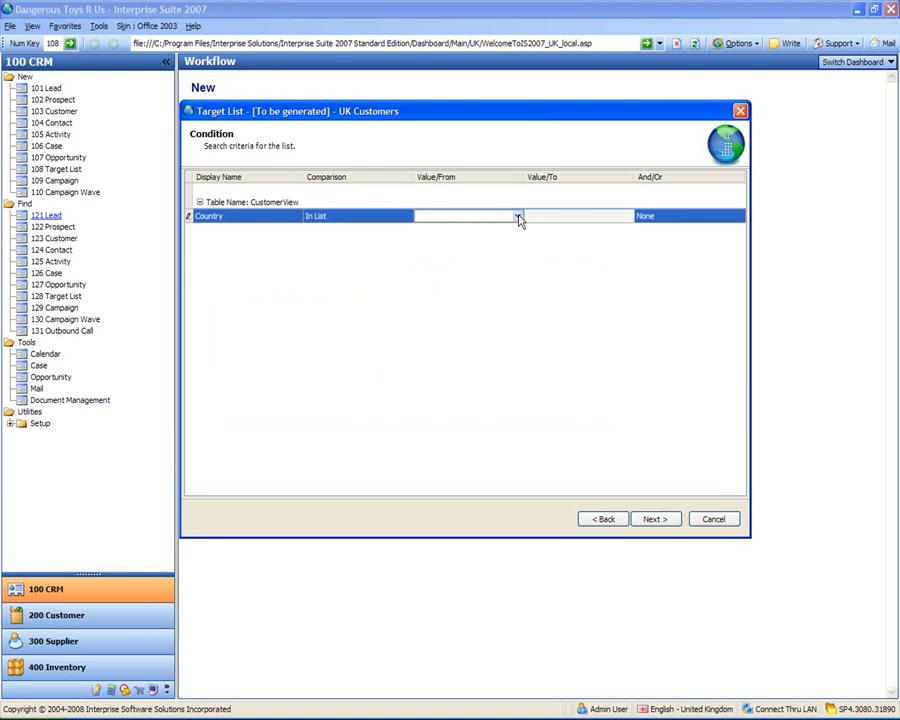
{"action": "left_click", "coordinate": [517, 217]}
{"action": "type", "text": "unit"}
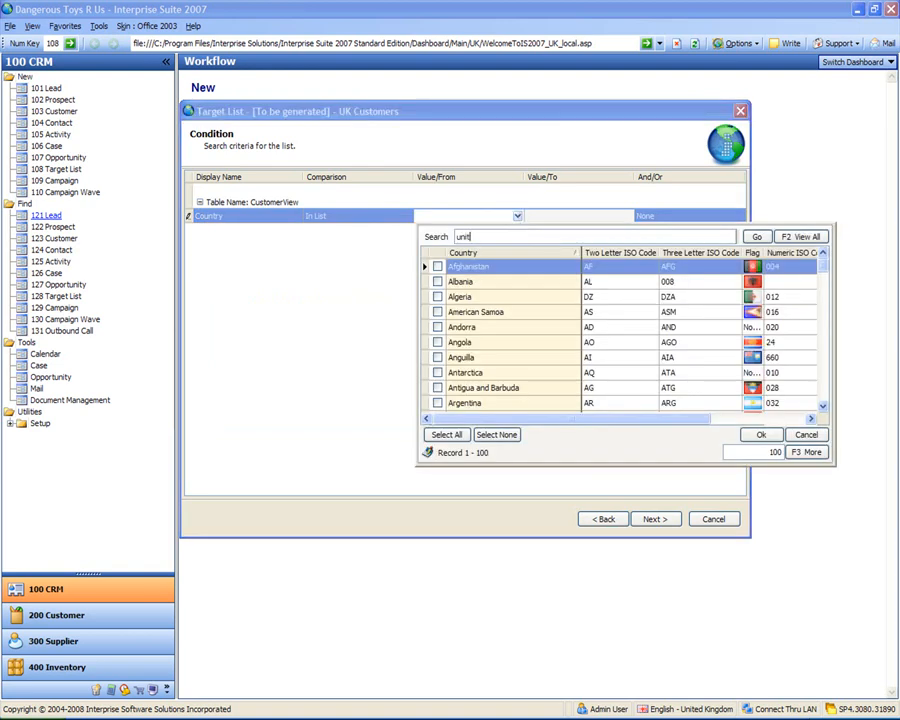
{"action": "type", "text": "ed king"}
{"action": "key", "text": "Return"}
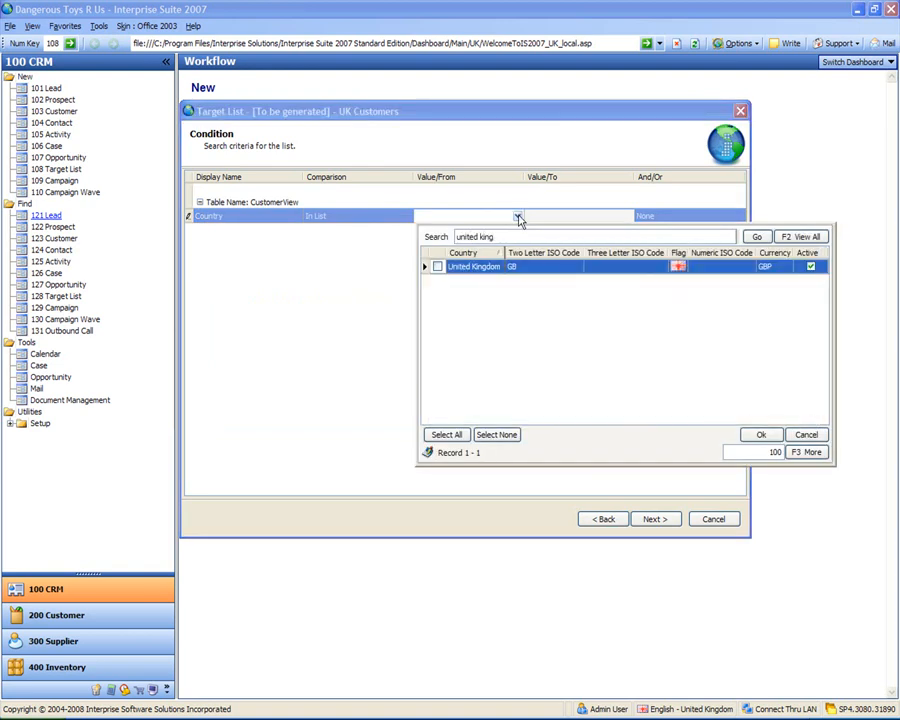
{"action": "left_click", "coordinate": [436, 267]}
{"action": "double_click", "coordinate": [460, 268]}
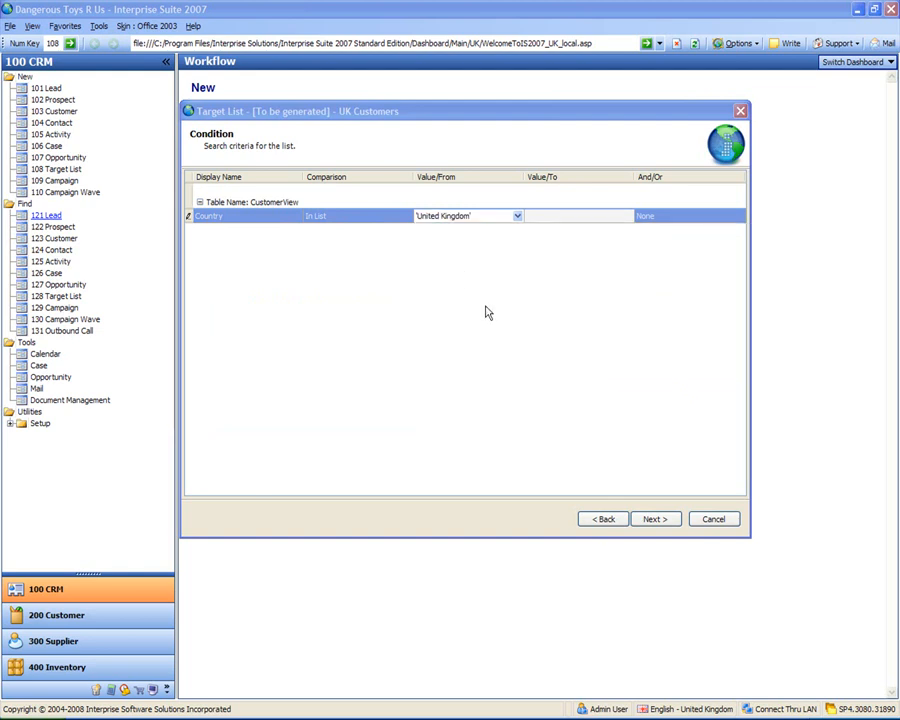
{"action": "left_click", "coordinate": [667, 221]}
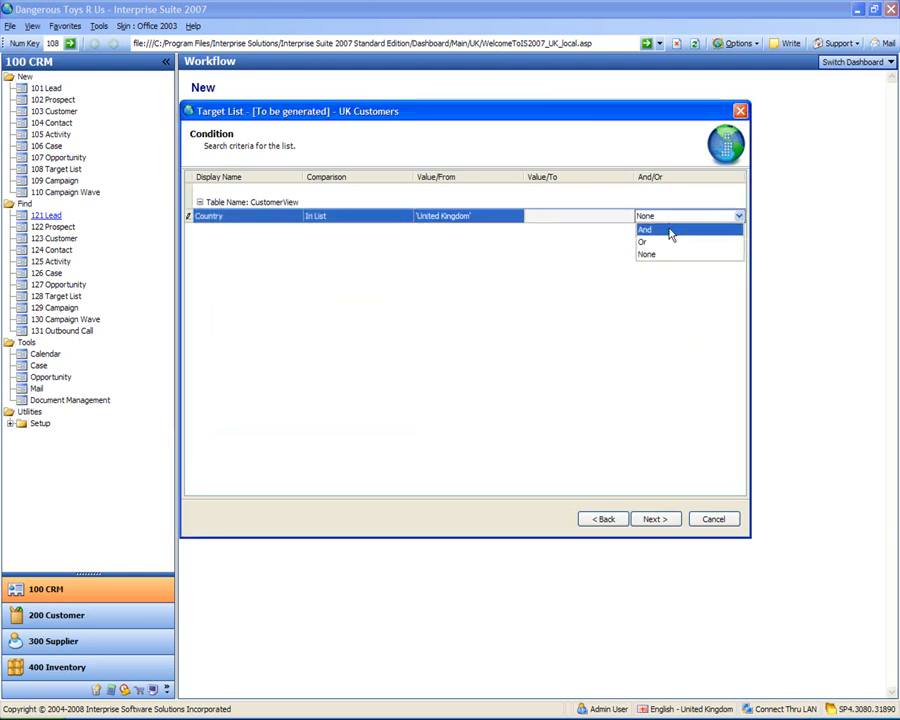
{"action": "left_click", "coordinate": [675, 218]}
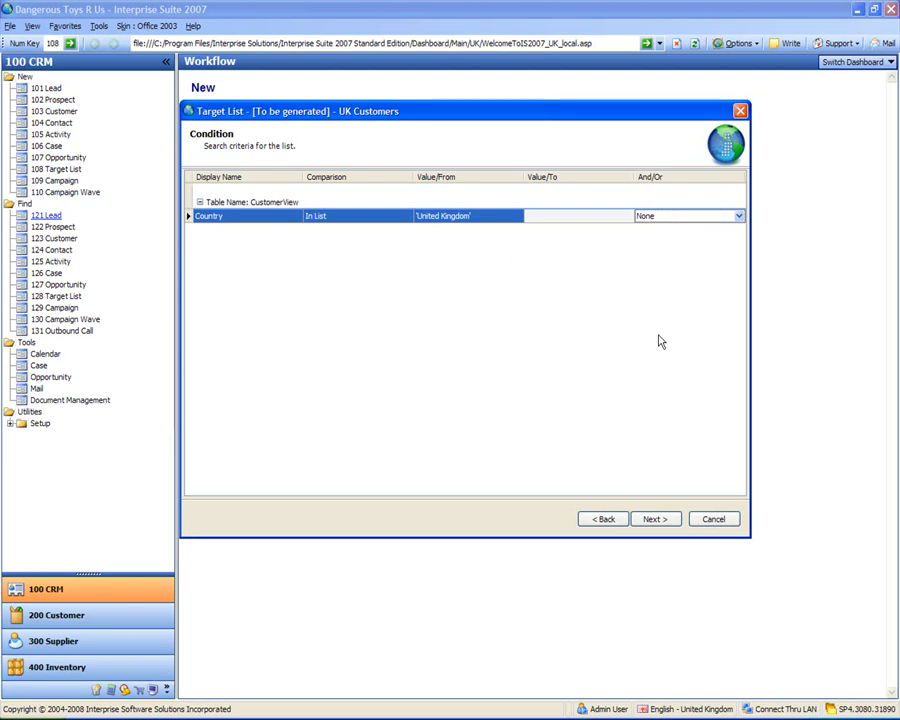
{"action": "left_click", "coordinate": [655, 519]}
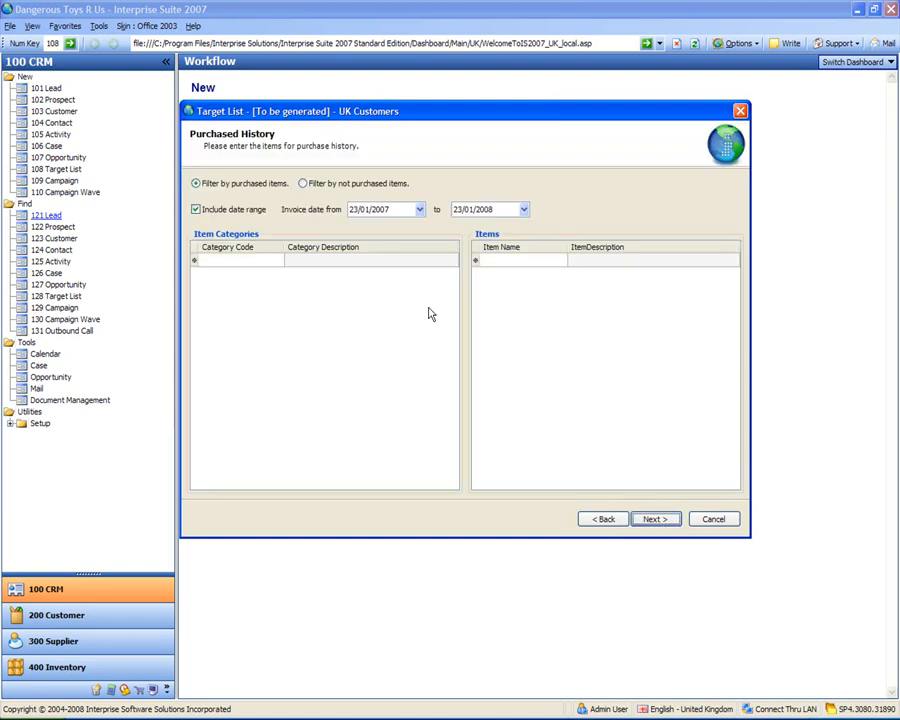
Generate the target list without any purchased or quoted item filters and look through the listed contacts.
{"action": "left_click", "coordinate": [430, 330]}
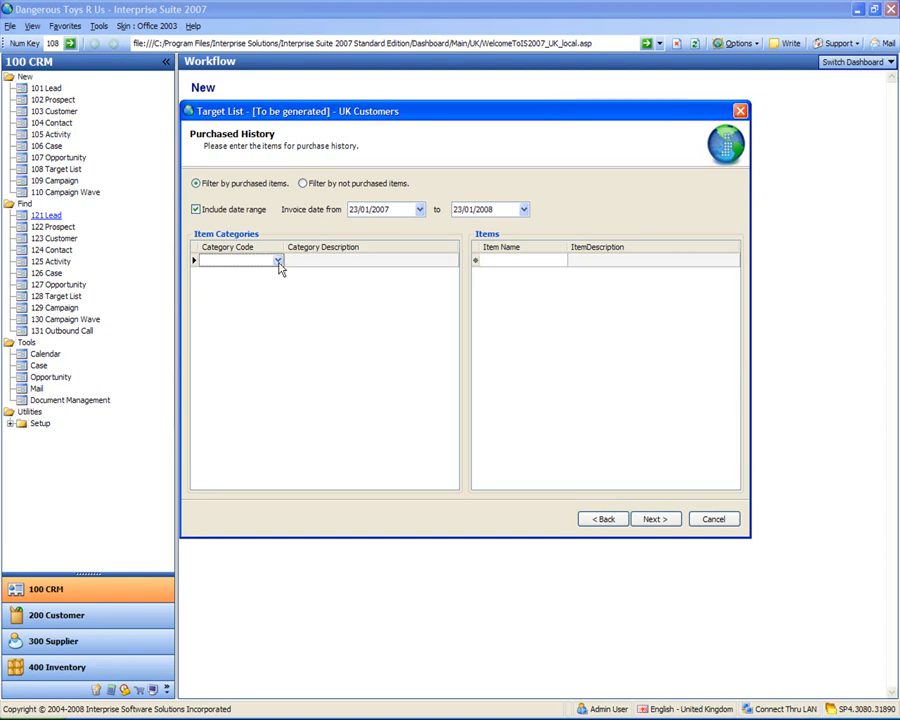
{"action": "left_click", "coordinate": [530, 266]}
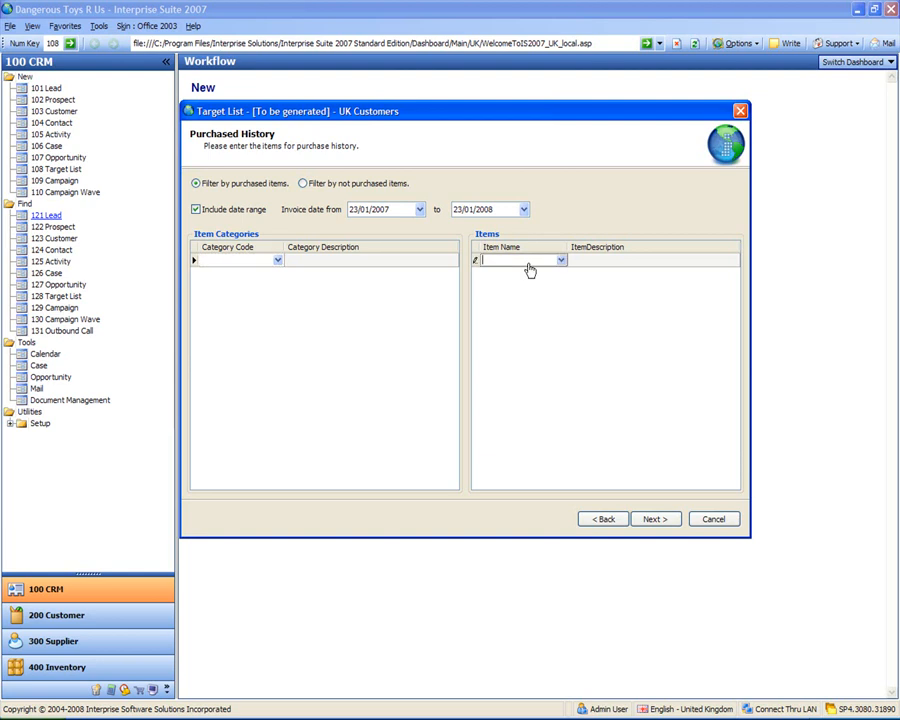
{"action": "left_click", "coordinate": [661, 522]}
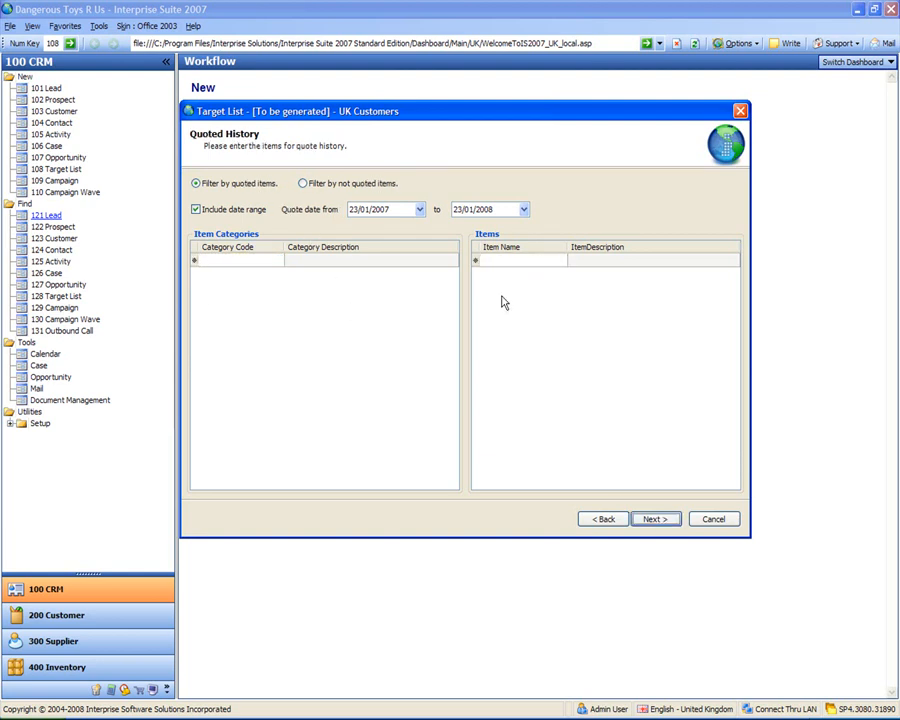
{"action": "left_click", "coordinate": [655, 522]}
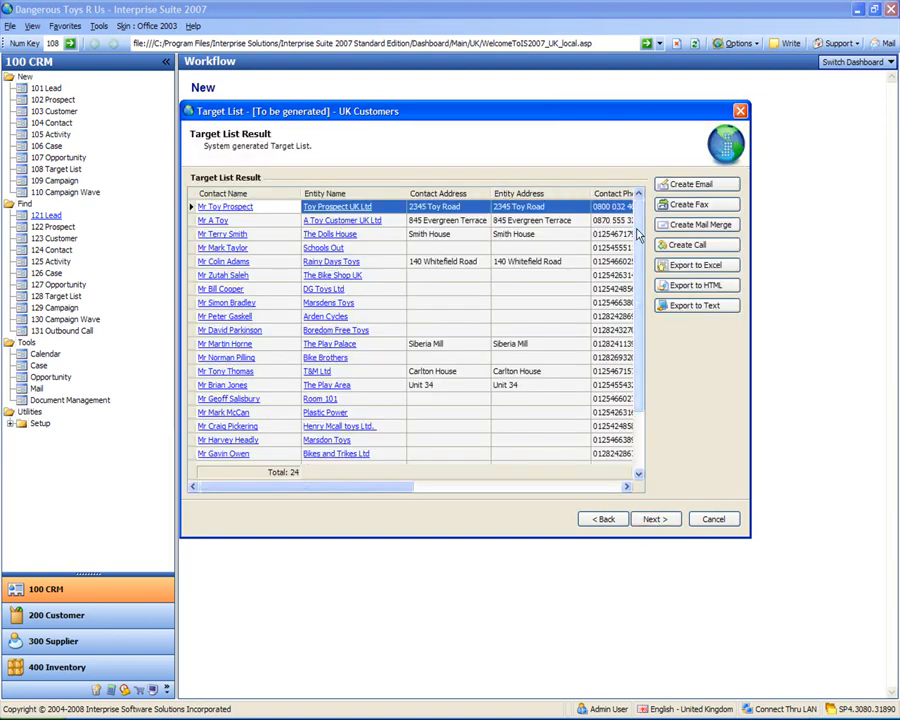
{"action": "scroll", "coordinate": [640, 232], "scroll_direction": "down", "scroll_amount": 2}
{"action": "scroll", "coordinate": [641, 208], "scroll_direction": "up", "scroll_amount": 2}
{"action": "scroll", "coordinate": [641, 208], "scroll_direction": "down", "scroll_amount": 2}
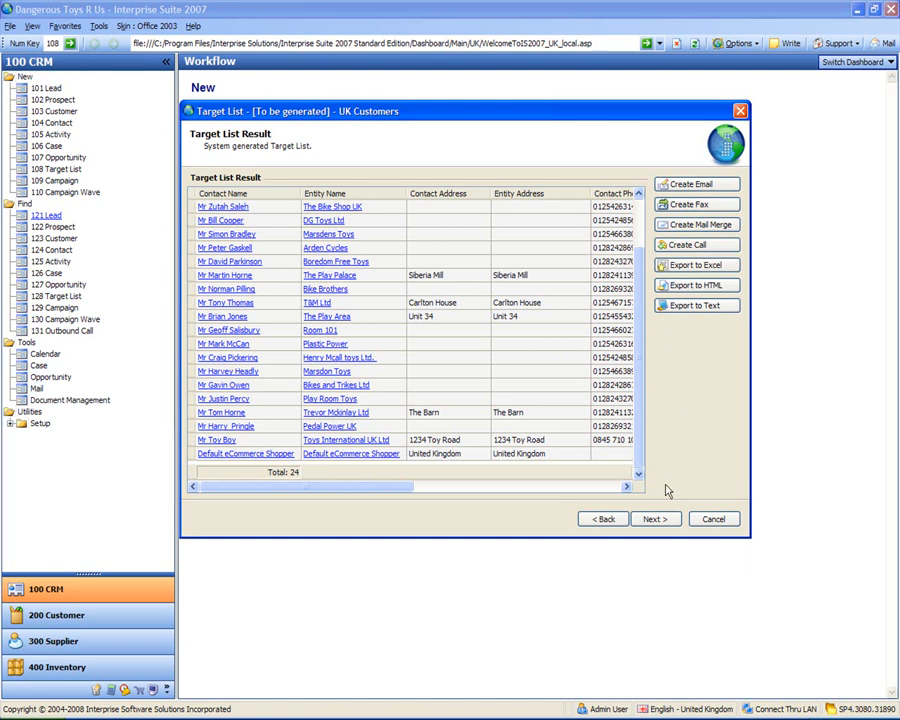
Complete the target list wizard to save the UK Customers list.
{"action": "left_click", "coordinate": [652, 519]}
{"action": "left_click", "coordinate": [654, 520]}
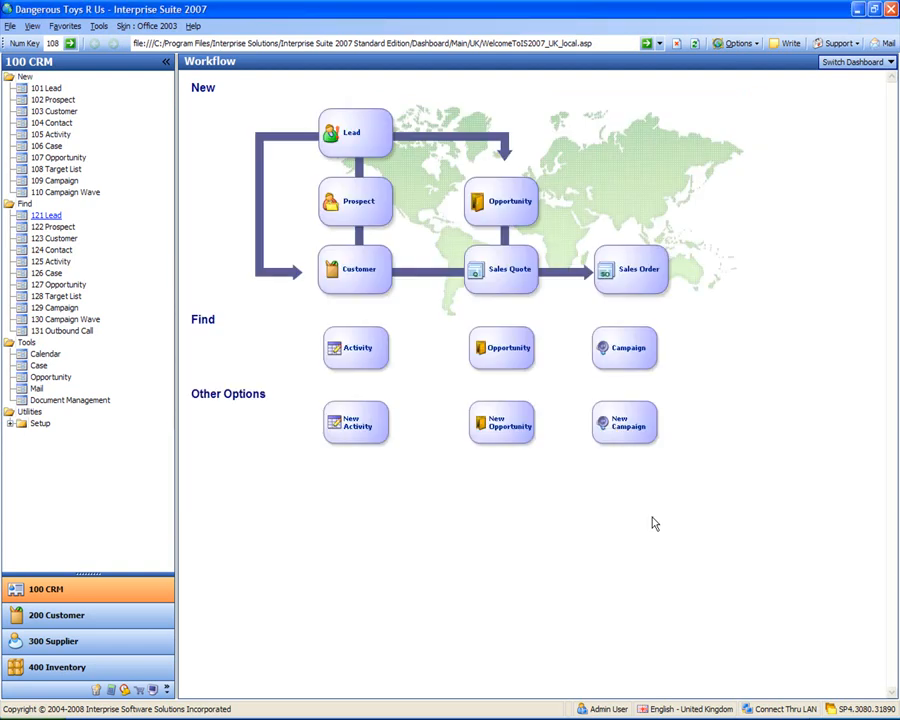
Create a new campaign named "New Toy campaign", then save and close it.
{"action": "left_click", "coordinate": [55, 181]}
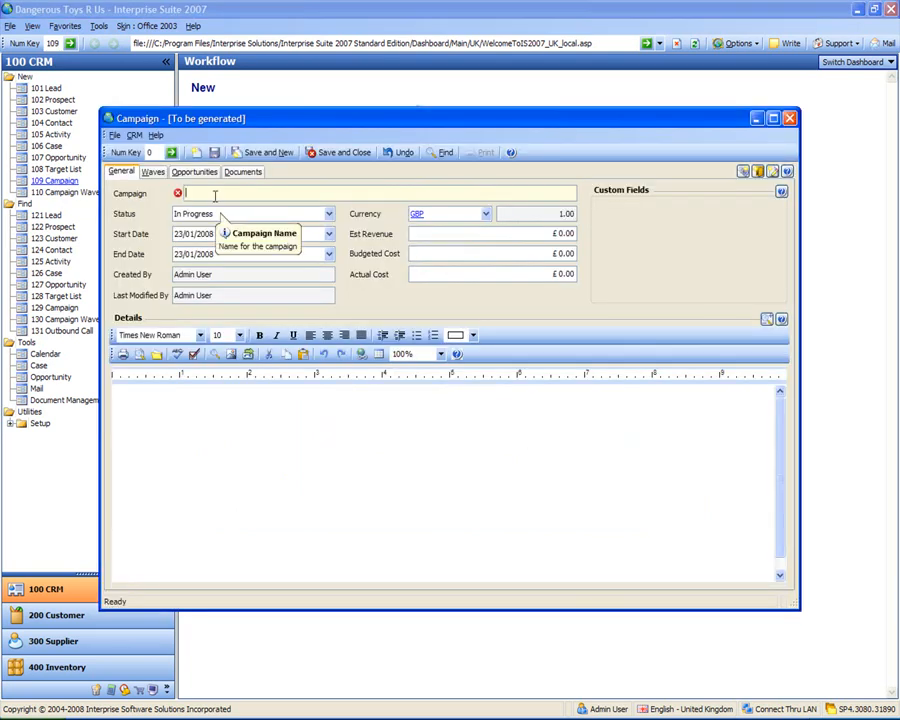
{"action": "type", "text": "New Toy campaign"}
{"action": "key", "text": "Tab"}
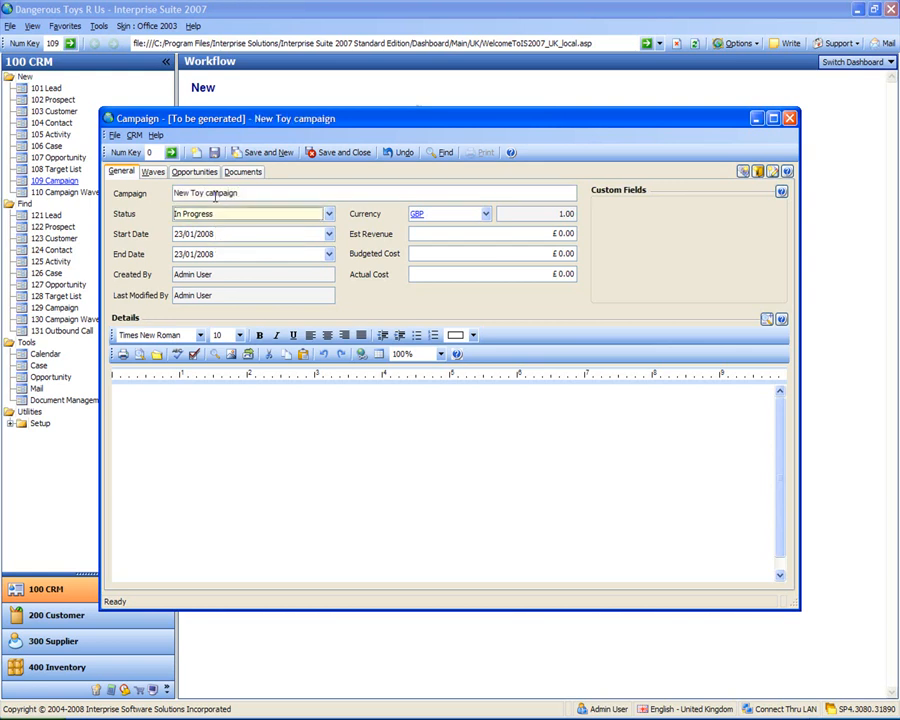
{"action": "left_click", "coordinate": [363, 414]}
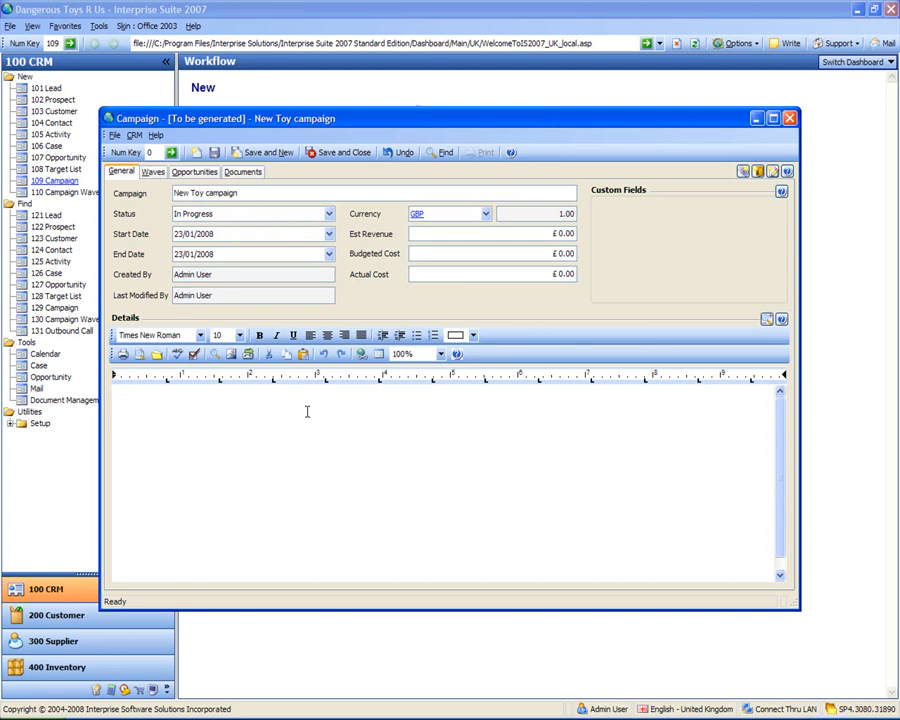
{"action": "left_click", "coordinate": [332, 153]}
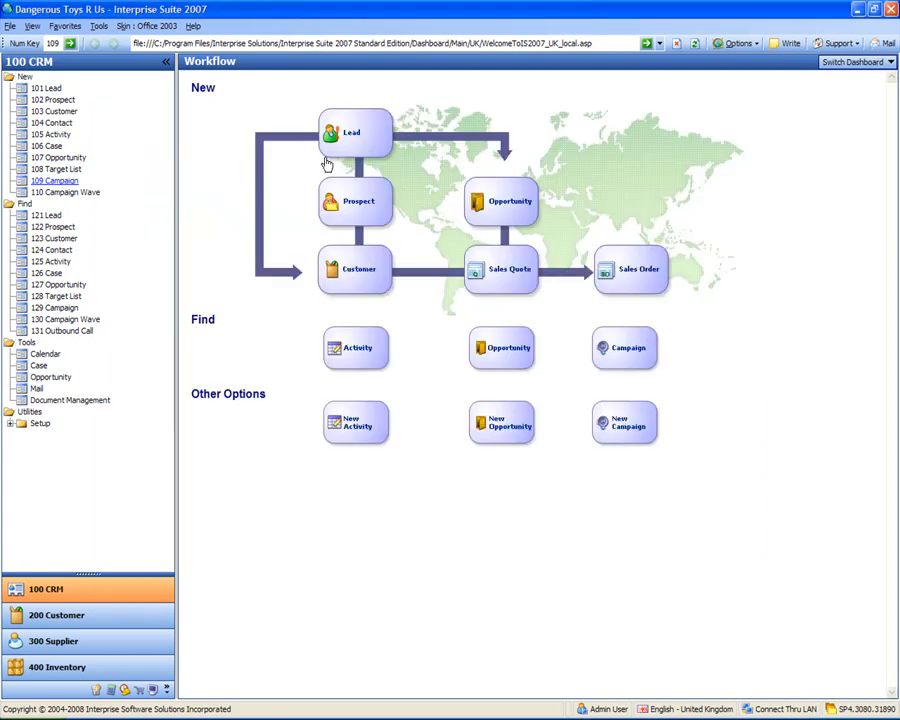
Start a new campaign wave for New Toy campaign, clearing the leftover search text in the campaign list.
{"action": "left_click", "coordinate": [62, 192]}
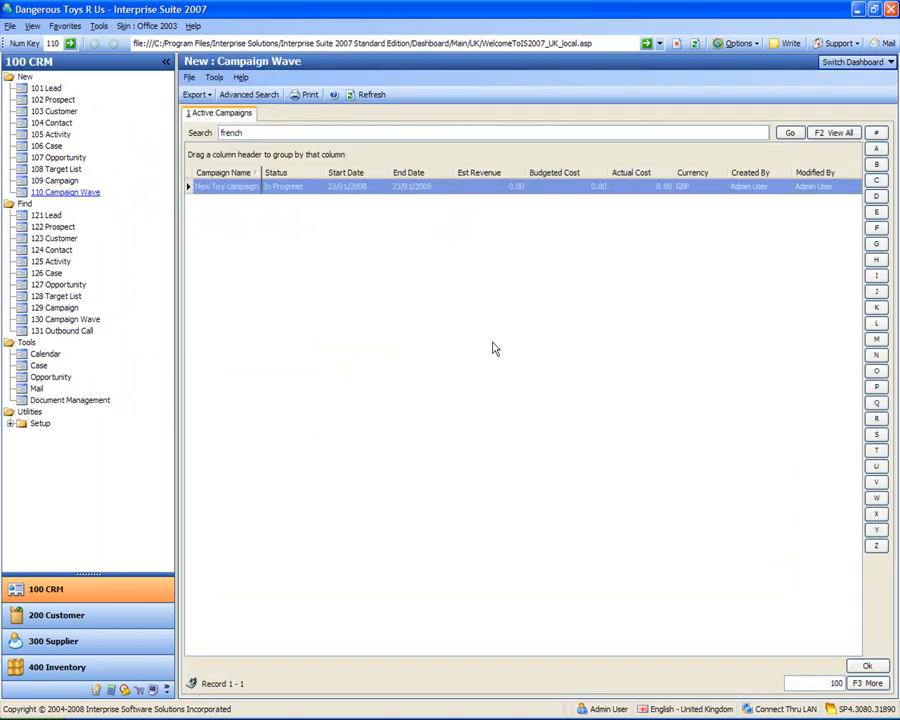
{"action": "left_click", "coordinate": [246, 133]}
{"action": "key", "text": "BackSpace"}
{"action": "key", "text": "BackSpace"}
{"action": "key", "text": "BackSpace"}
{"action": "key", "text": "BackSpace"}
{"action": "key", "text": "BackSpace"}
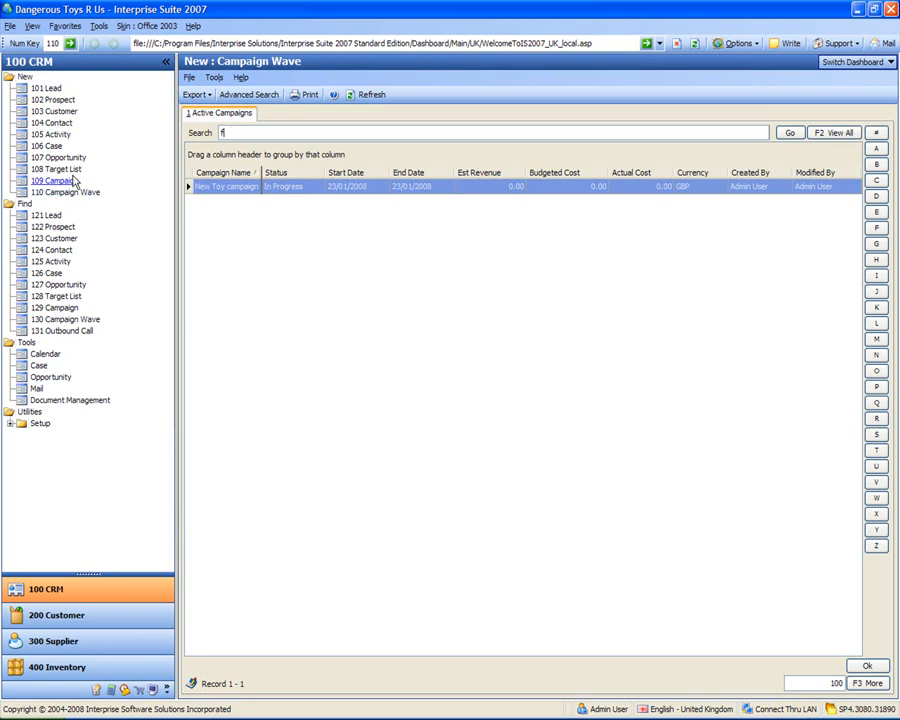
{"action": "key", "text": "BackSpace"}
{"action": "left_click", "coordinate": [229, 188]}
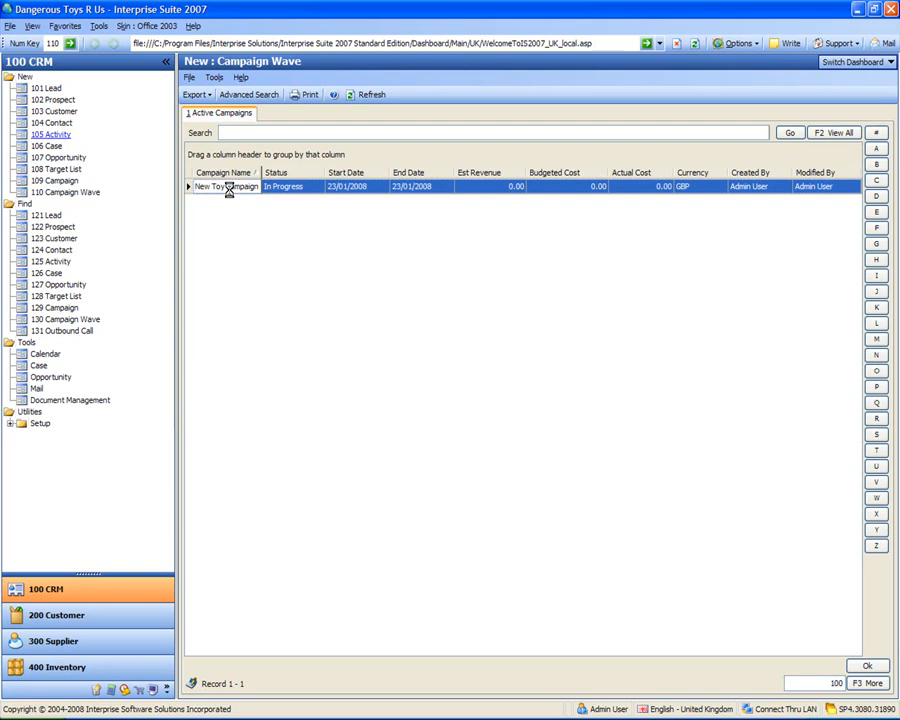
{"action": "left_click_drag", "start_coordinate": [352, 127], "coordinate": [391, 125]}
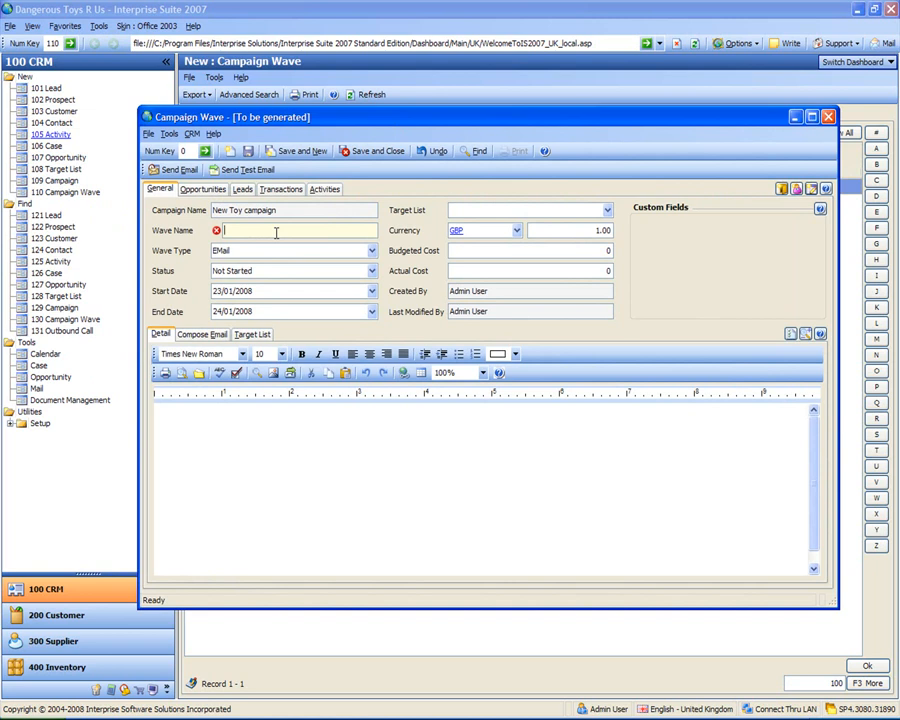
Name the wave "Call Campaign Wave", set its type to Call and its target list to UK Customers.
{"action": "type", "text": "Call Campaign Wave"}
{"action": "key", "text": "Tab"}
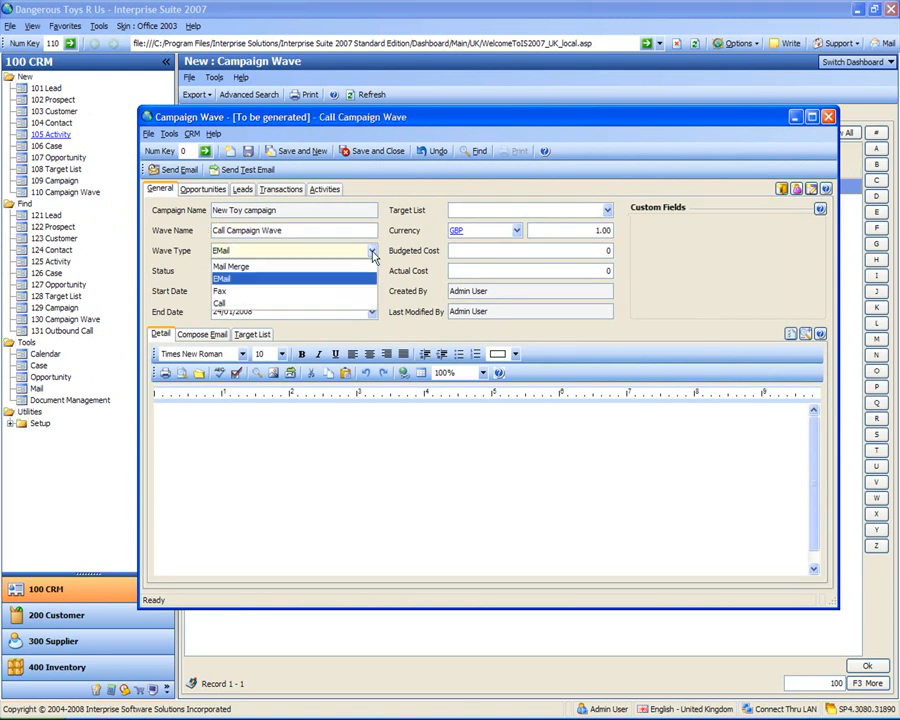
{"action": "left_click", "coordinate": [373, 256]}
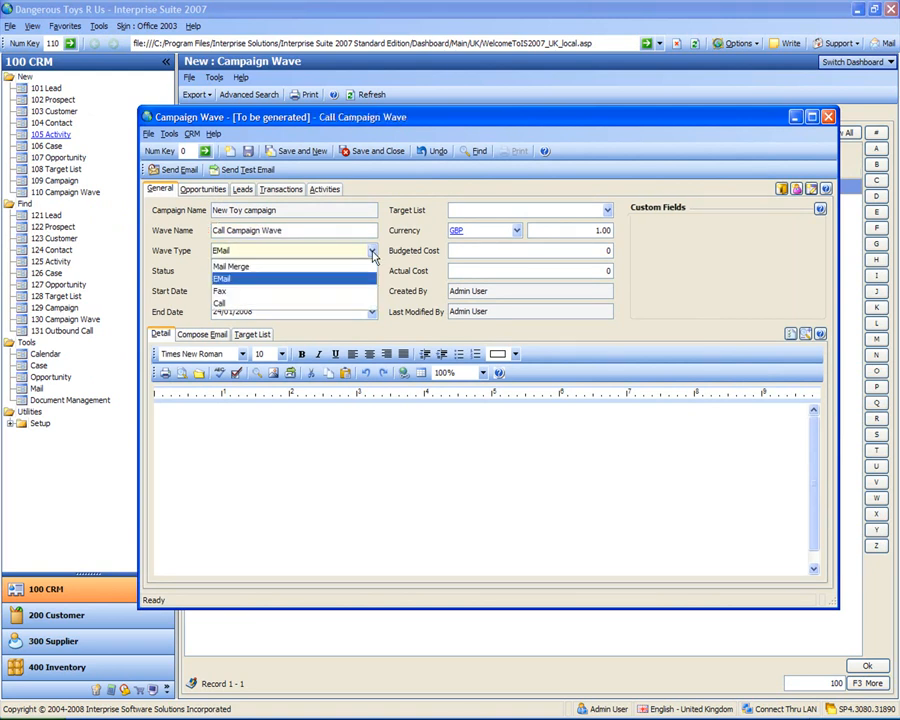
{"action": "left_click", "coordinate": [268, 305]}
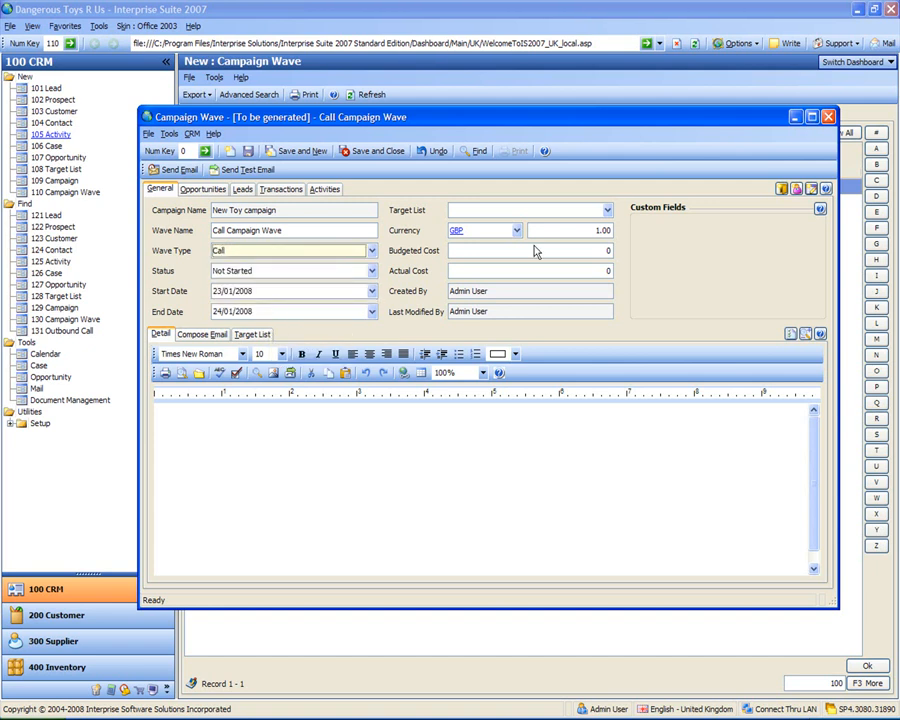
{"action": "left_click", "coordinate": [607, 191]}
{"action": "left_click", "coordinate": [482, 268]}
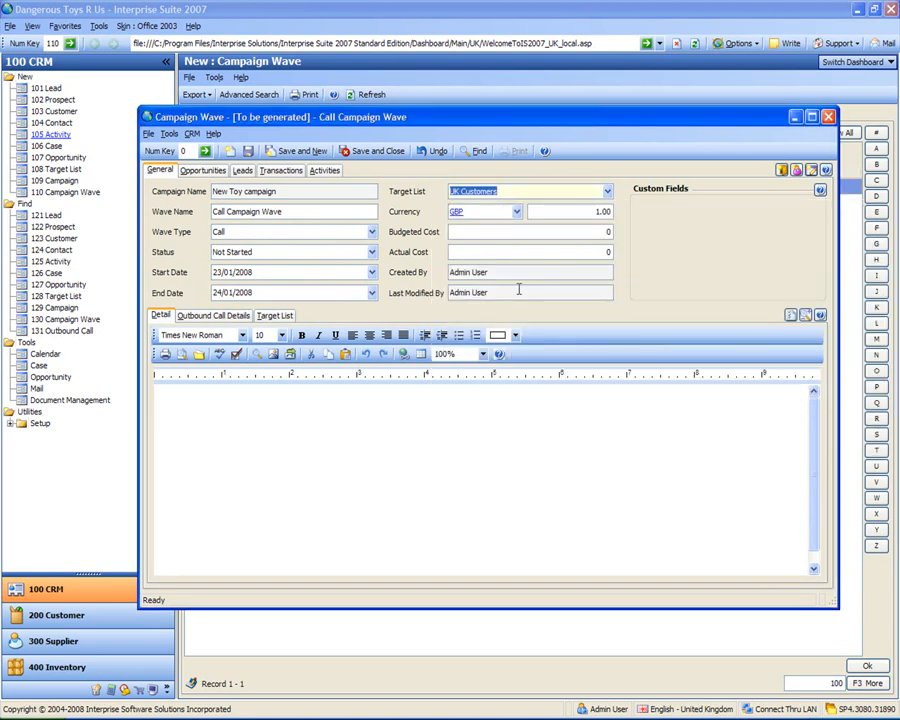
{"action": "left_click", "coordinate": [315, 503]}
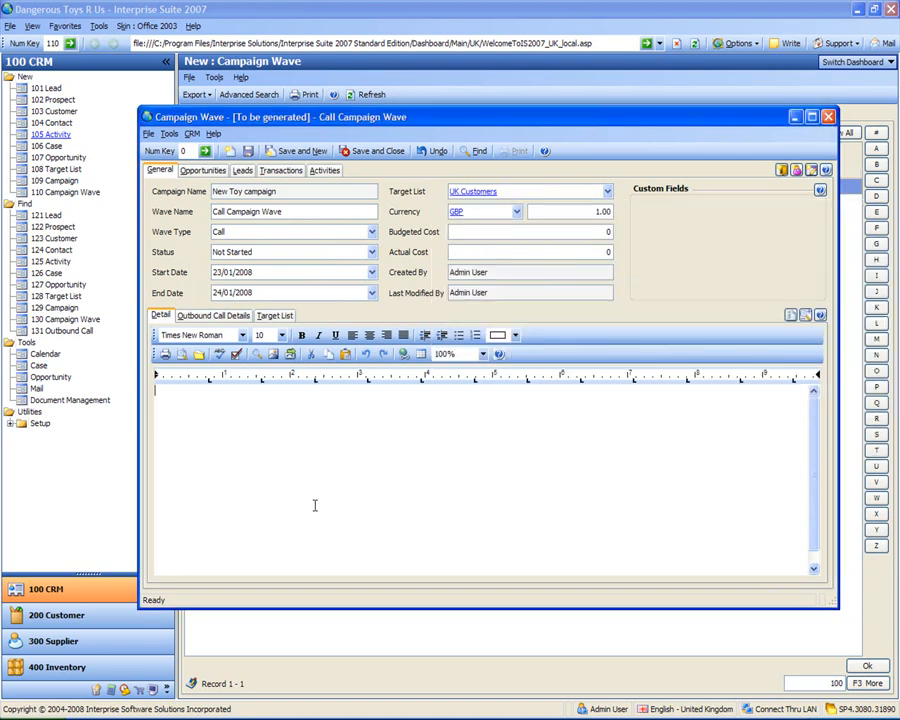
Assign Admin User to the wave's outbound call details.
{"action": "left_click", "coordinate": [213, 317]}
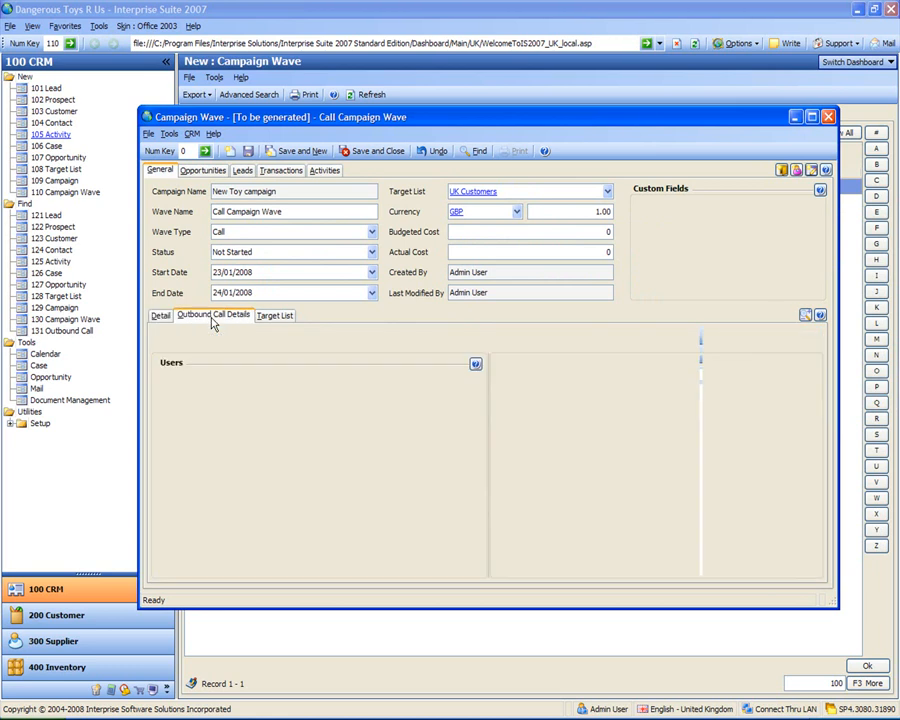
{"action": "left_click", "coordinate": [471, 379]}
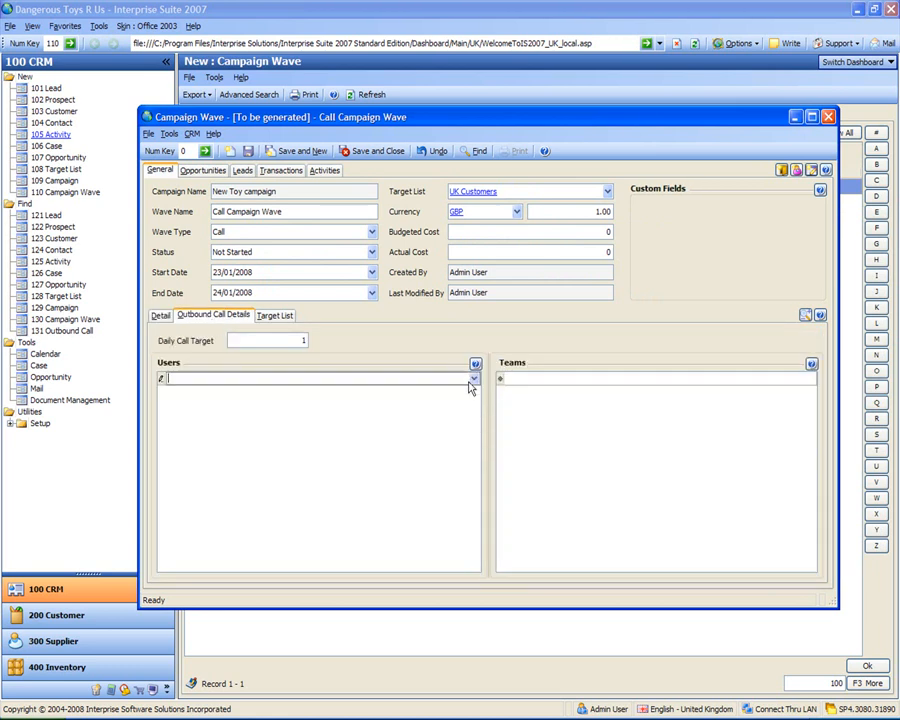
{"action": "left_click", "coordinate": [476, 380]}
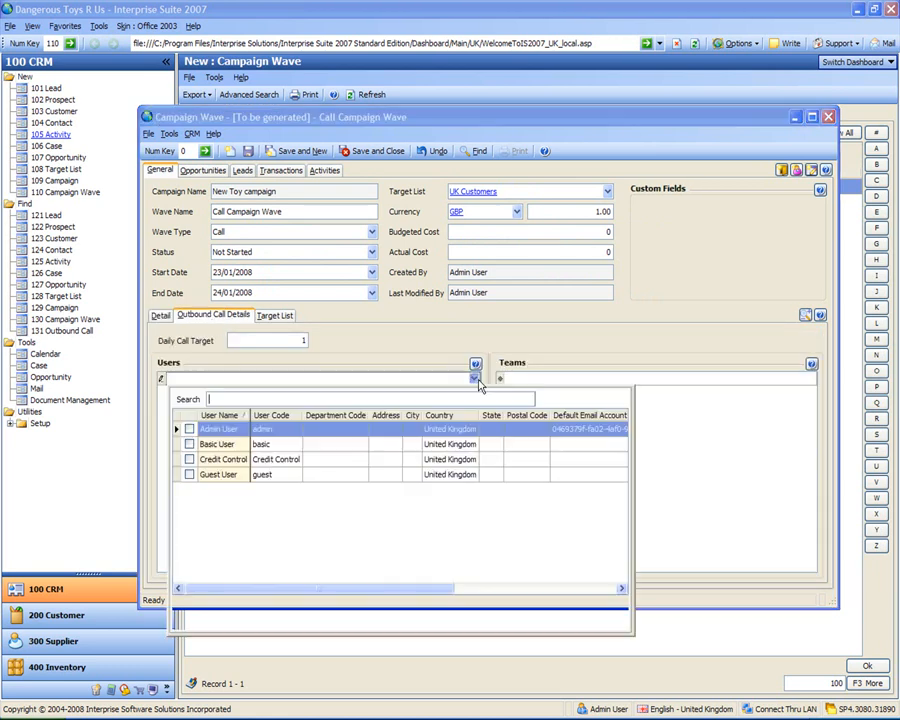
{"action": "left_click", "coordinate": [189, 429]}
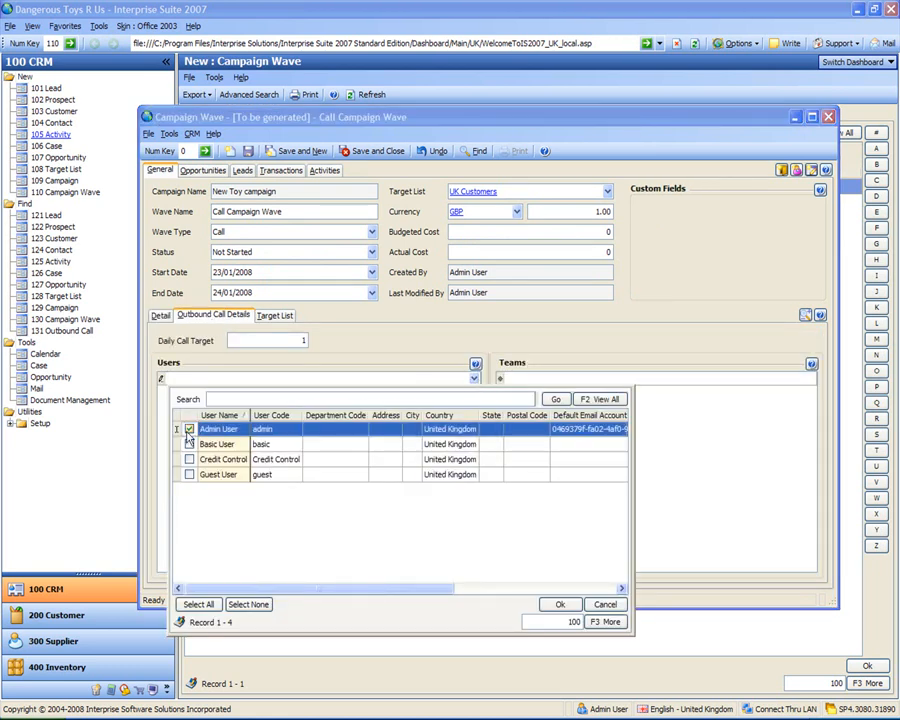
{"action": "left_click", "coordinate": [560, 604]}
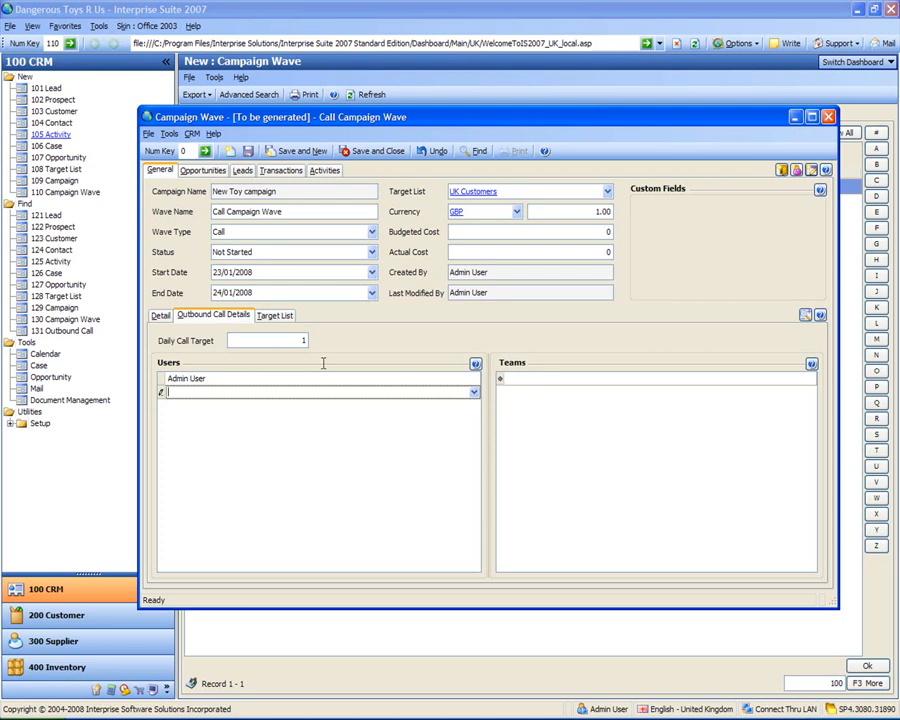
Review the wave's target list and the Toy Prospect UK Ltd contact record with its phone dialling option, then close the record.
{"action": "left_click", "coordinate": [273, 318]}
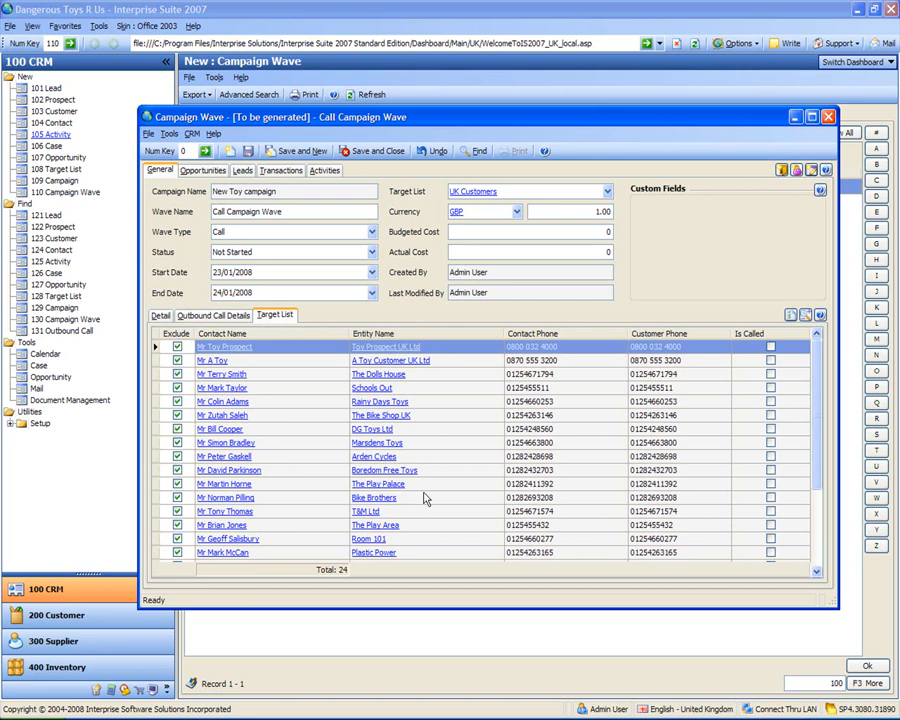
{"action": "left_click", "coordinate": [218, 347]}
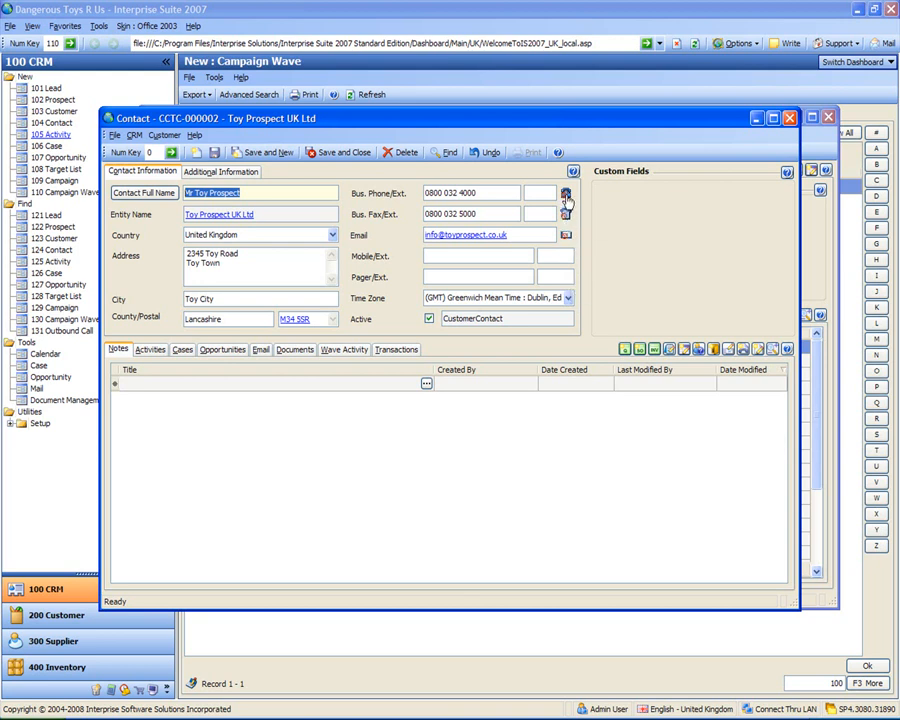
{"action": "left_click", "coordinate": [565, 196]}
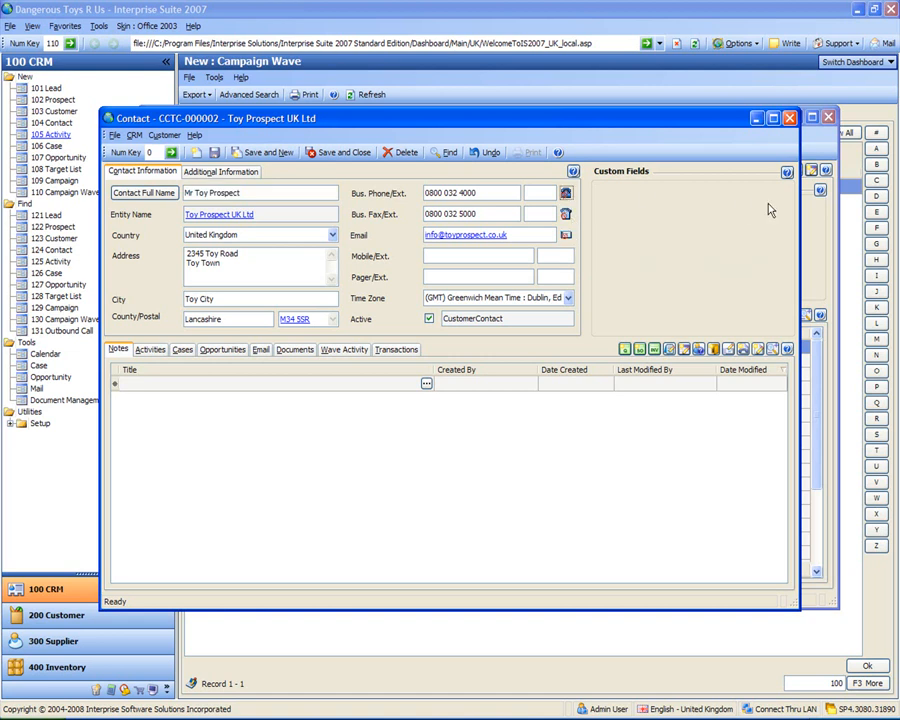
{"action": "left_click", "coordinate": [790, 119]}
{"action": "left_click", "coordinate": [526, 492]}
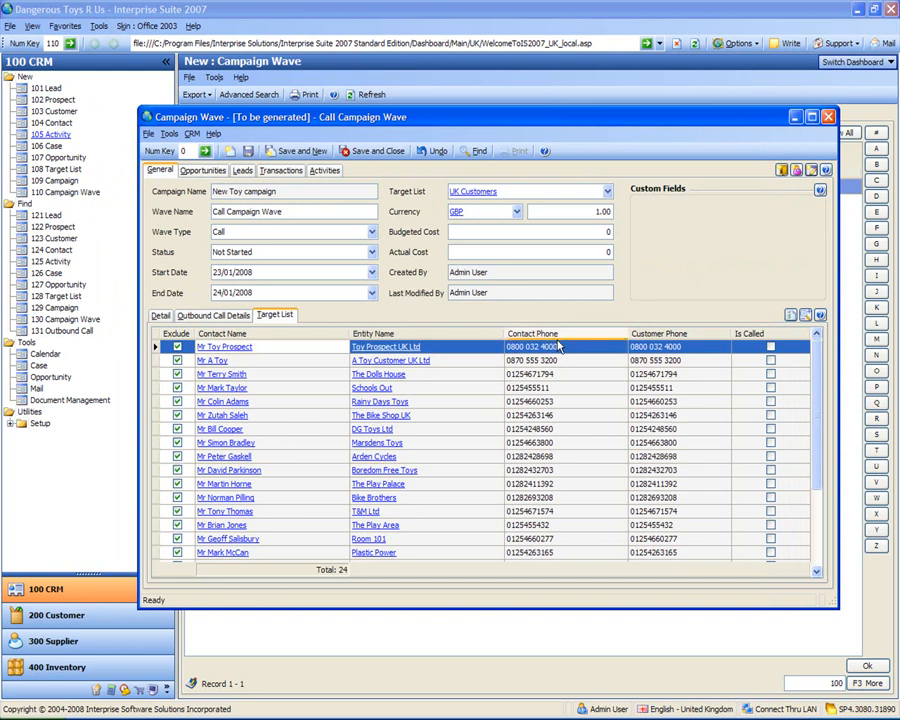
Clear the Exclude mark for all contacts in the wave's target list.
{"action": "left_click", "coordinate": [792, 317]}
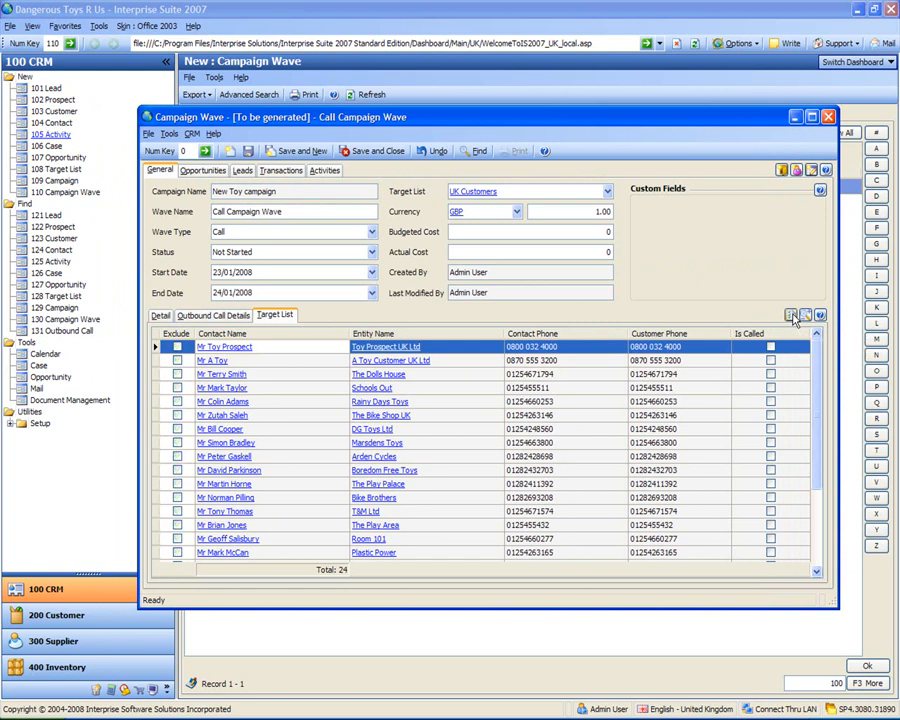
{"action": "mouse_move", "coordinate": [822, 382]}
{"action": "left_mouse_down"}
{"action": "mouse_move", "coordinate": [826, 465]}
{"action": "mouse_move", "coordinate": [822, 385]}
{"action": "left_mouse_up"}
Write the wave detail script "This is where you would put a script. Ask them about the new products.", then save and close the wave.
{"action": "left_click", "coordinate": [161, 316]}
{"action": "left_click", "coordinate": [262, 446]}
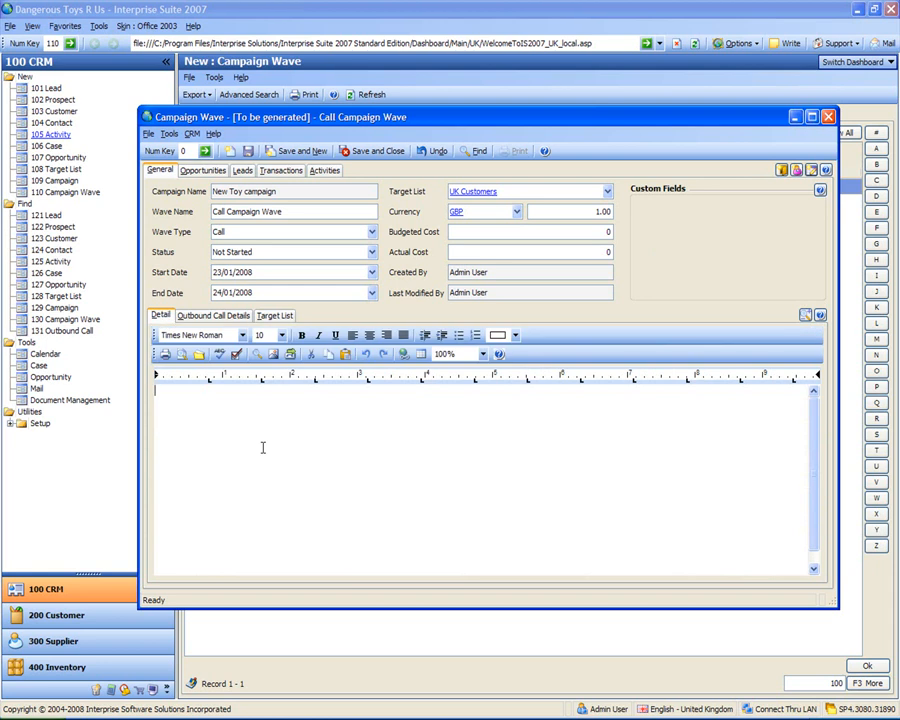
{"action": "type", "text": "This is whe"}
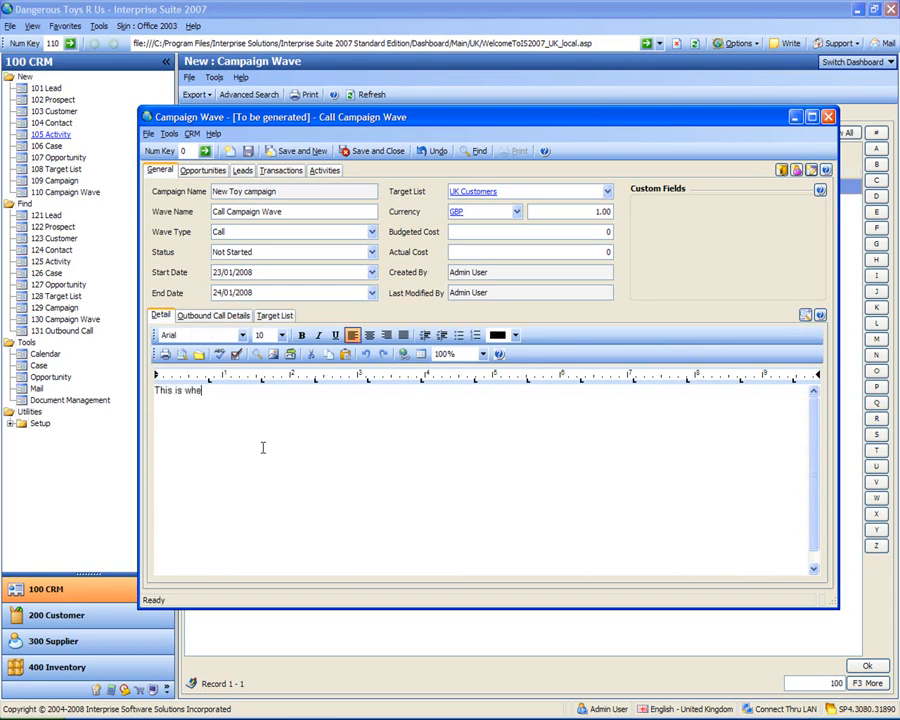
{"action": "type", "text": "re you would put a script."}
{"action": "key", "text": "Return"}
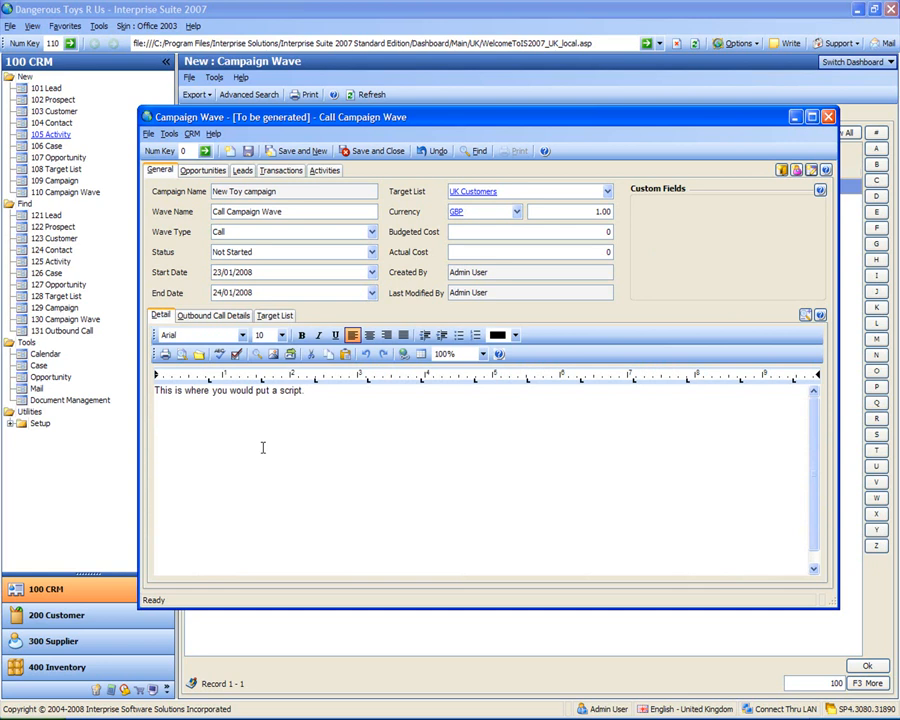
{"action": "type", "text": "Ask them about the new p"}
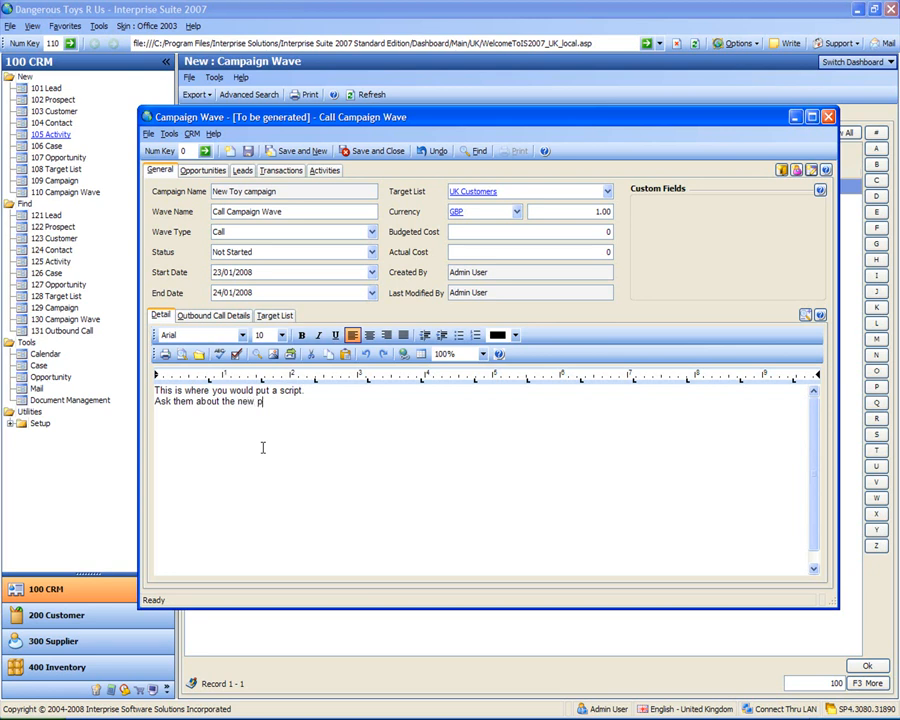
{"action": "type", "text": "roducts."}
{"action": "key", "text": "Return"}
{"action": "left_click", "coordinate": [362, 152]}
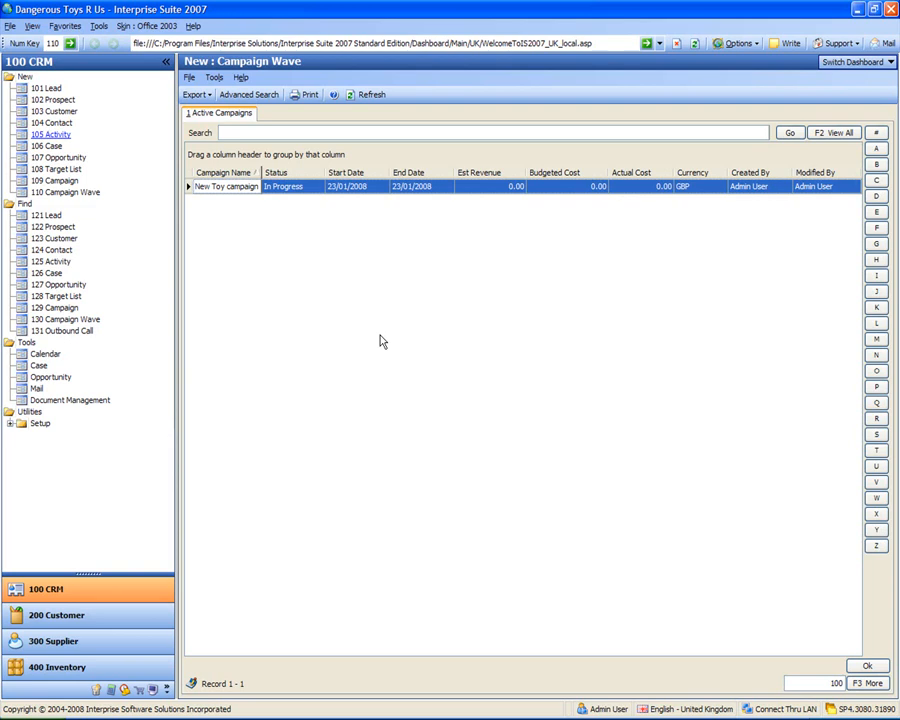
Open outbound calling for the new call wave and get the first call.
{"action": "left_click", "coordinate": [50, 334]}
{"action": "left_click", "coordinate": [210, 189]}
{"action": "double_click", "coordinate": [212, 191]}
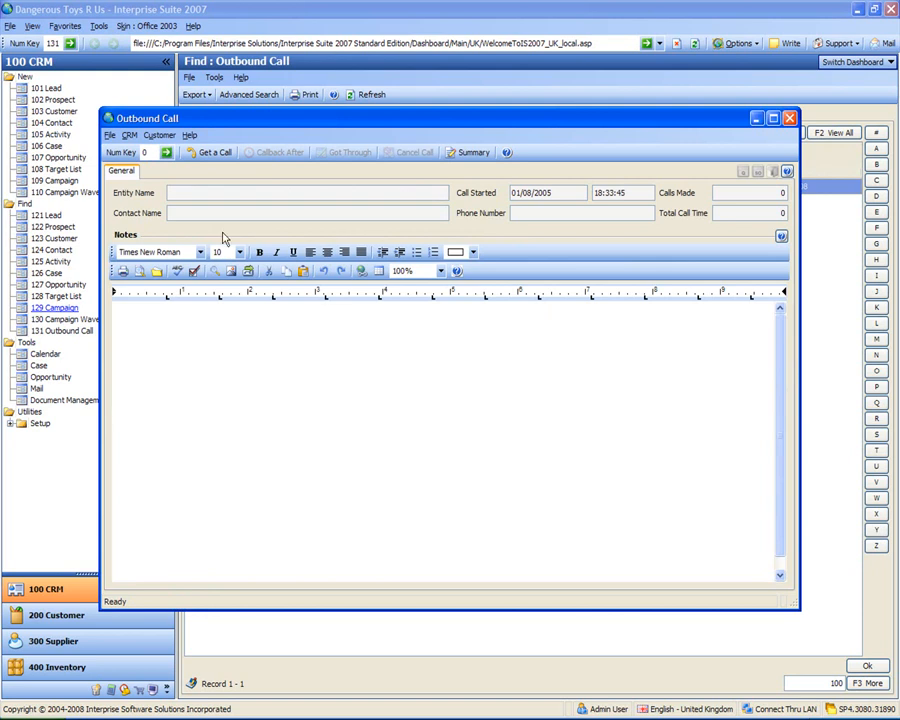
{"action": "left_click", "coordinate": [210, 156]}
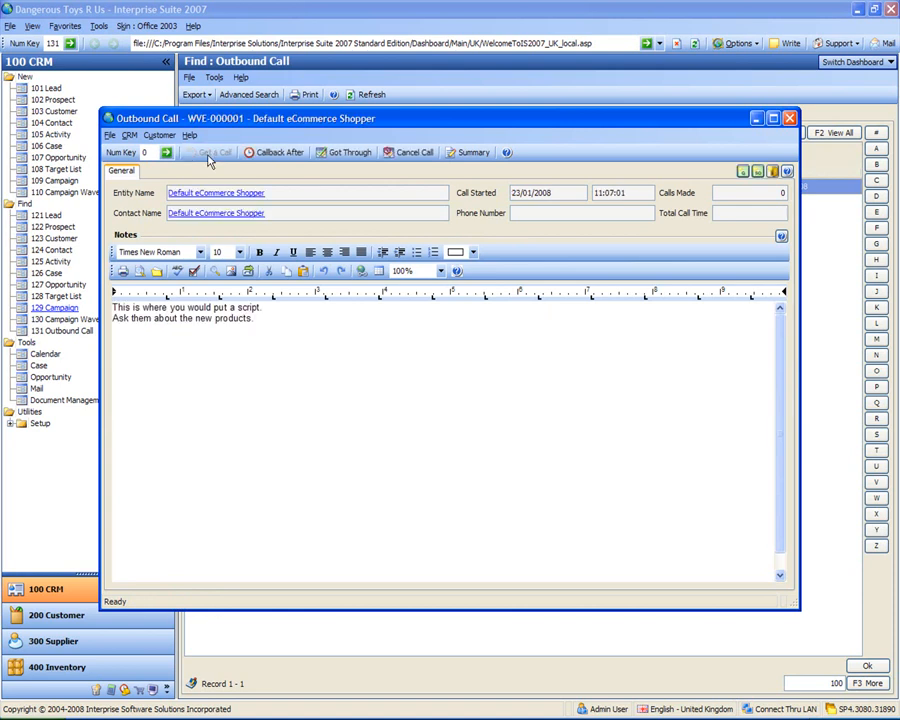
{"action": "left_click", "coordinate": [308, 344]}
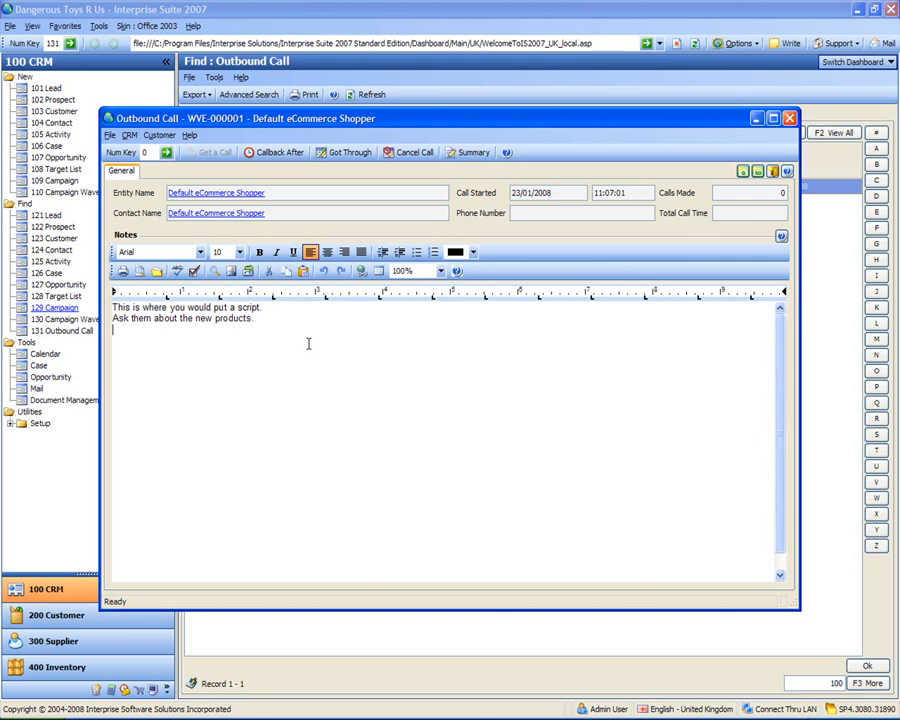
Cancel the Default eCommerce Shopper call and record the Boredom Free Toys call as got through, getting the next call after each.
{"action": "left_click", "coordinate": [420, 153]}
{"action": "left_click", "coordinate": [213, 153]}
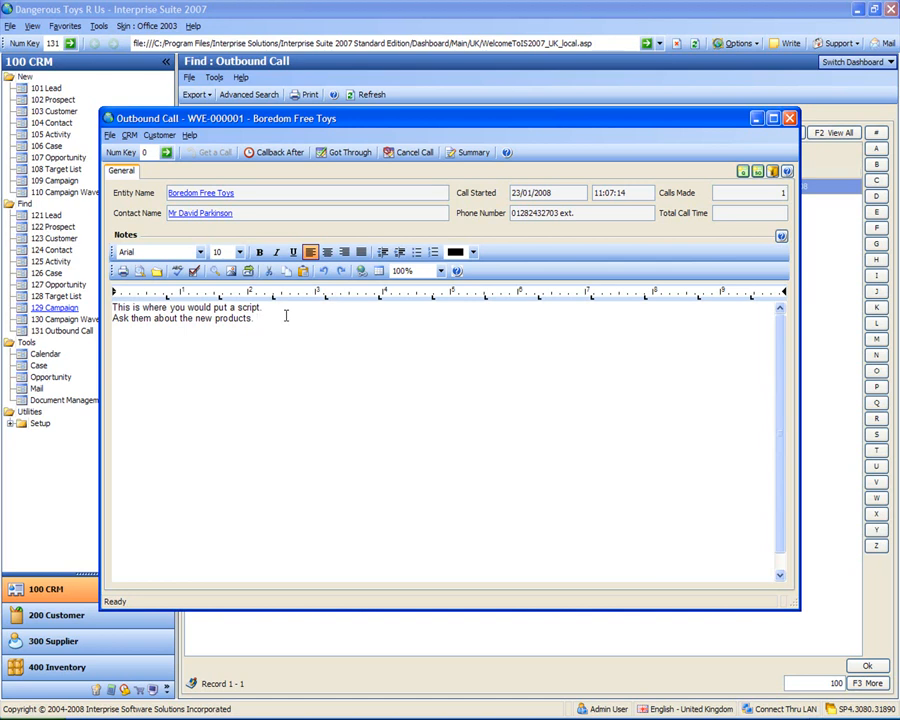
{"action": "left_click", "coordinate": [349, 152]}
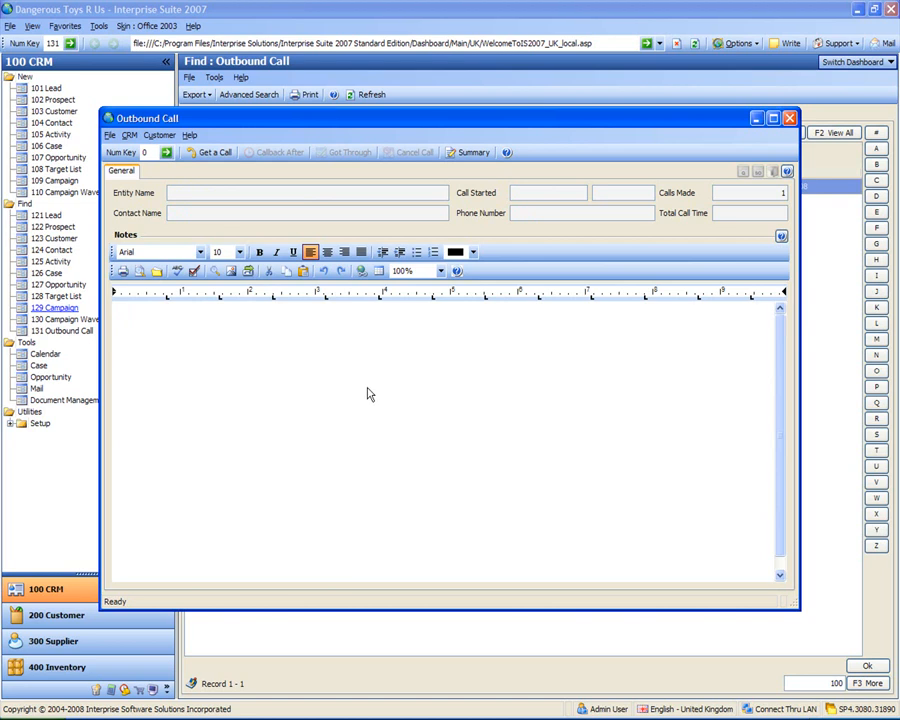
{"action": "left_click", "coordinate": [215, 152]}
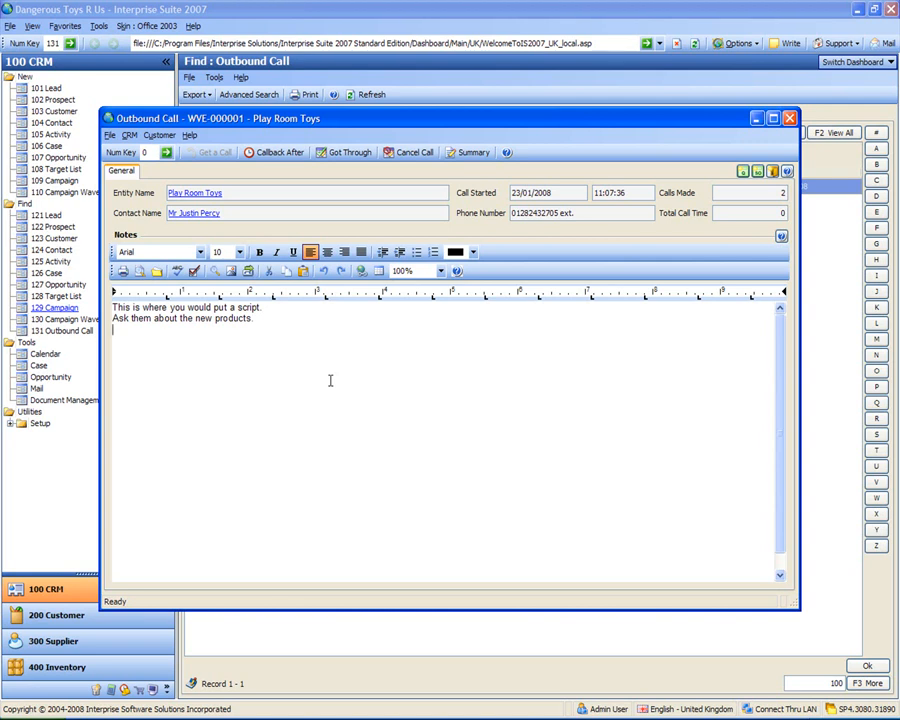
Schedule a callback for the Play Room Toys call after 2 days at 11:37.
{"action": "left_click", "coordinate": [272, 156]}
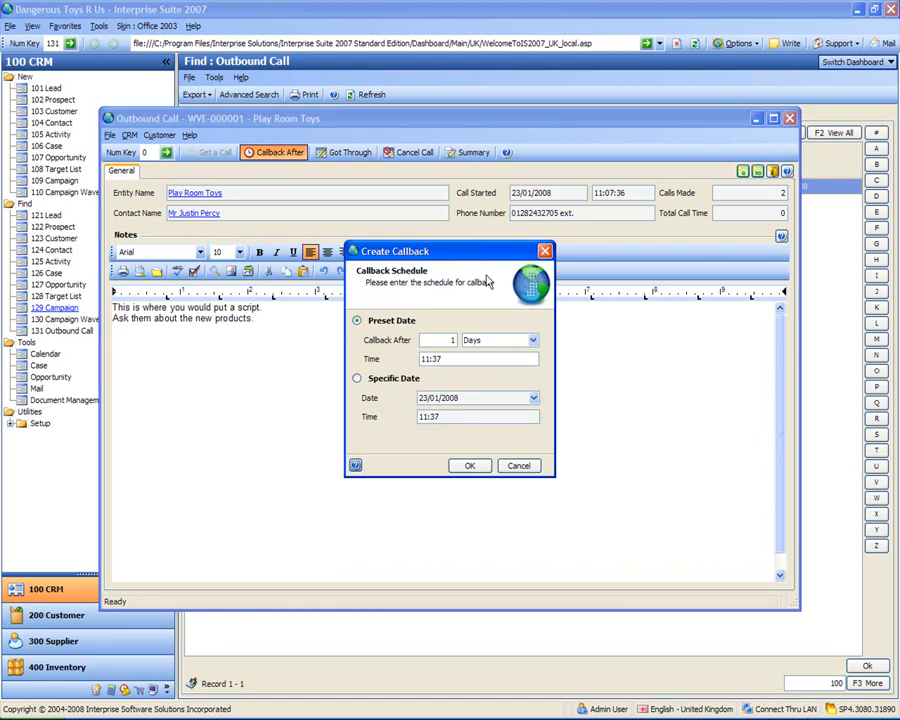
{"action": "left_click", "coordinate": [534, 342]}
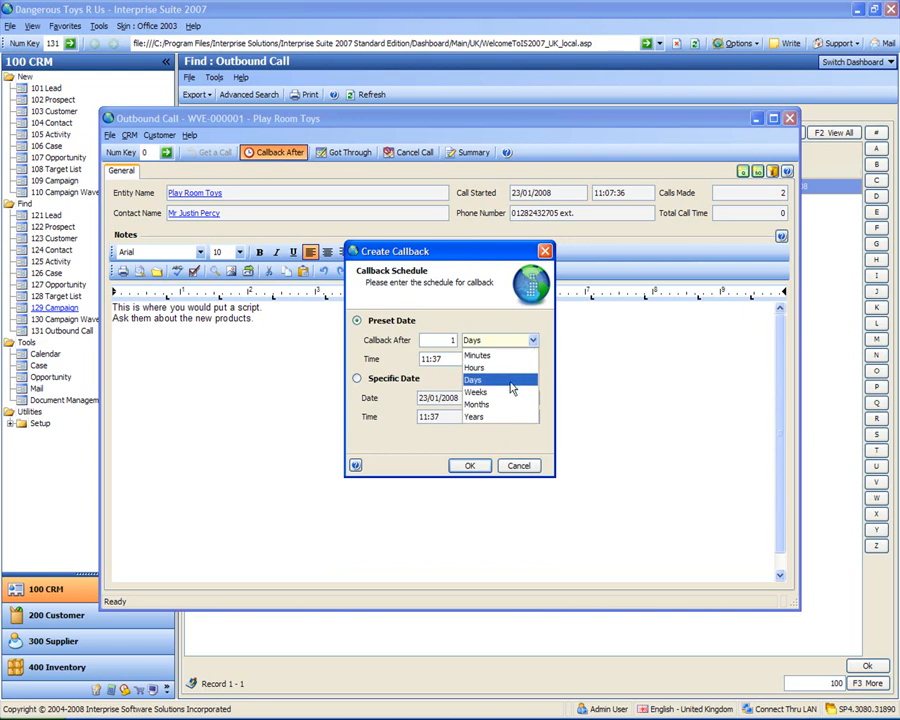
{"action": "left_click", "coordinate": [509, 381]}
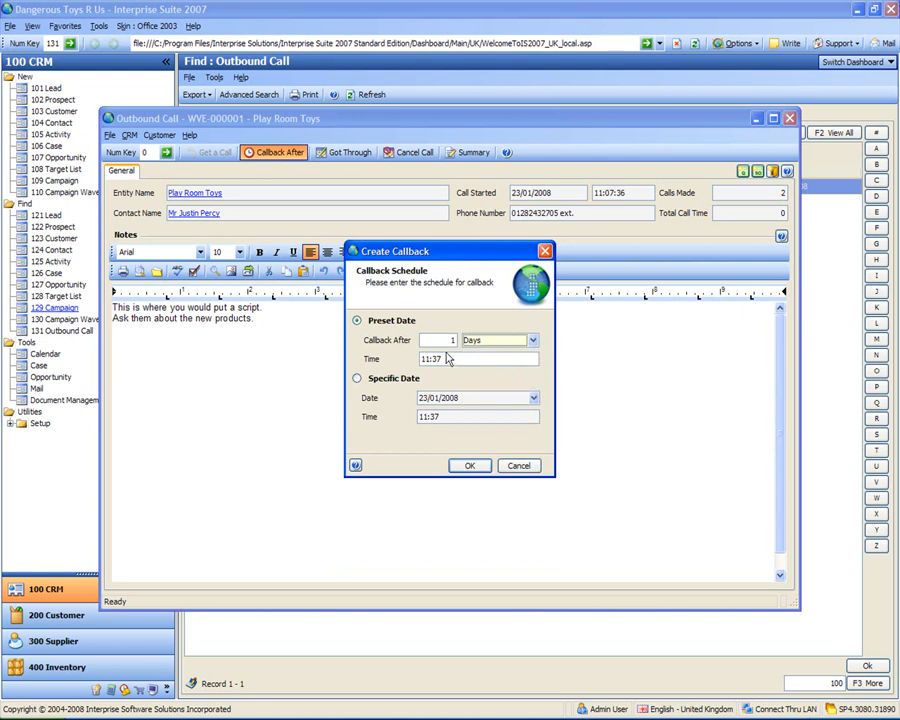
{"action": "type", "text": "2"}
{"action": "key", "text": "Tab"}
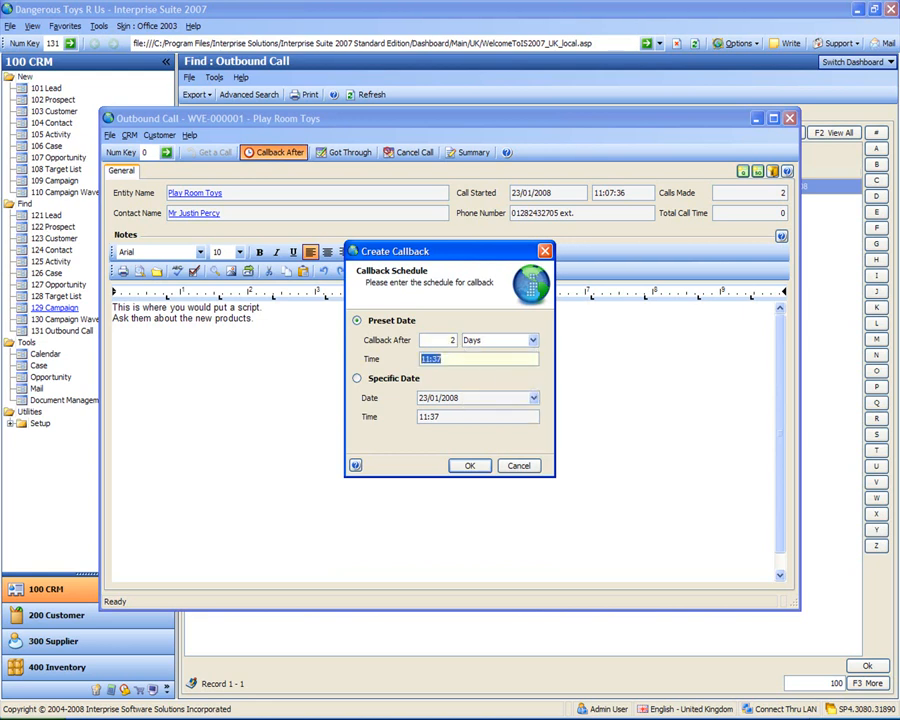
{"action": "left_click", "coordinate": [469, 467]}
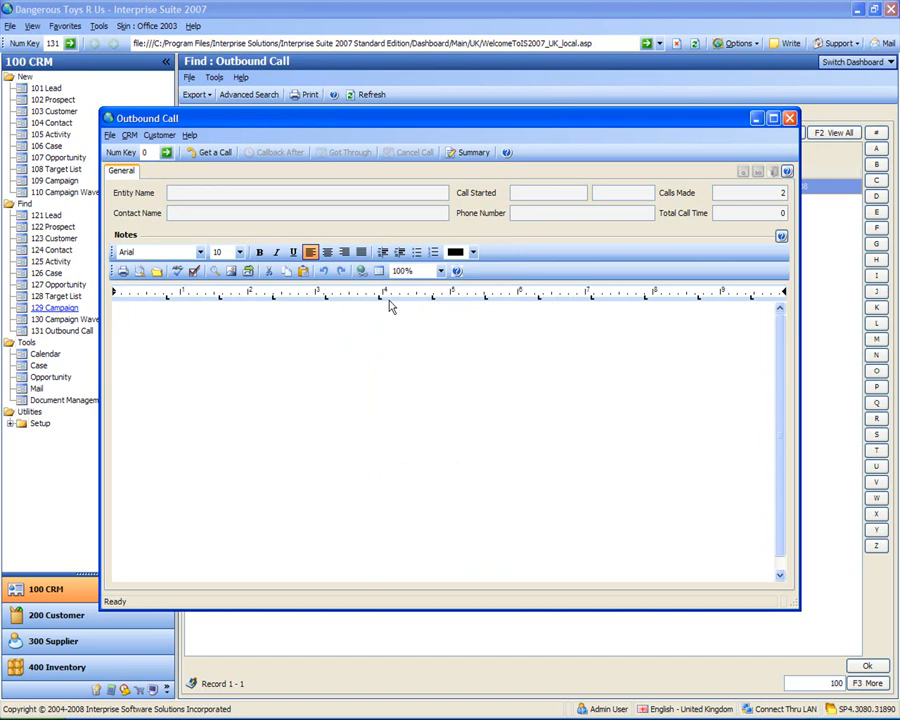
Get the next call and review The Play Area's wave activity from its customer record, then close the customer and call windows.
{"action": "left_click_drag", "start_coordinate": [436, 122], "coordinate": [494, 170]}
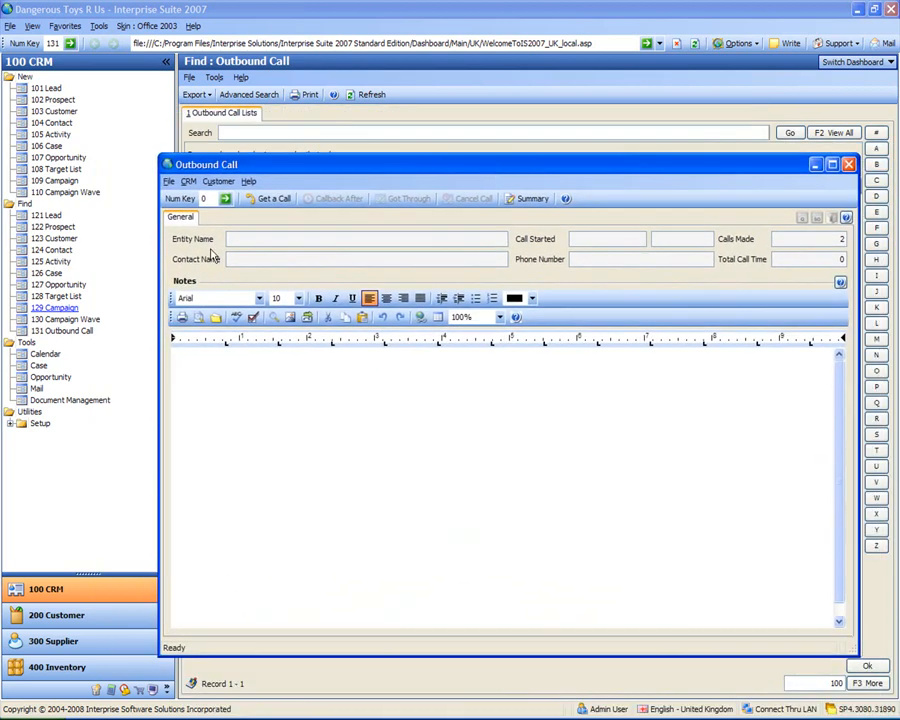
{"action": "left_click", "coordinate": [266, 200]}
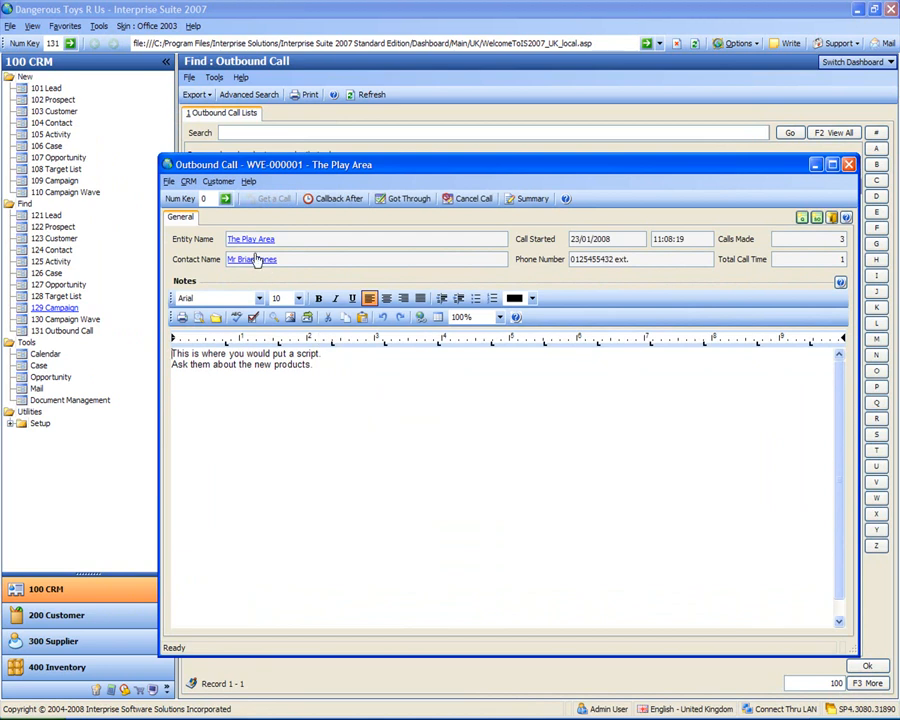
{"action": "left_click", "coordinate": [251, 241]}
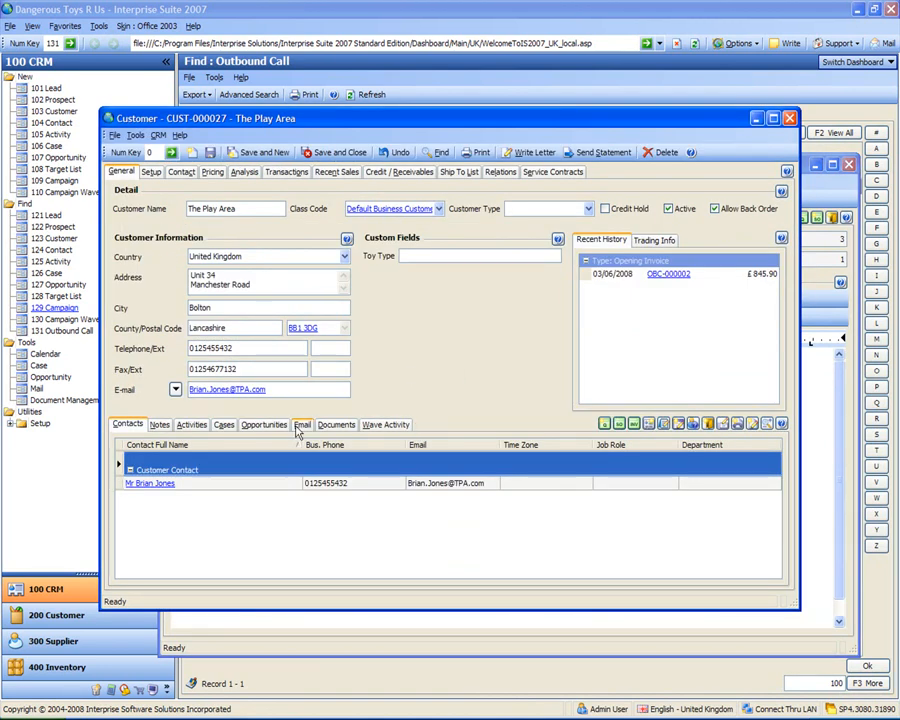
{"action": "left_click", "coordinate": [384, 425]}
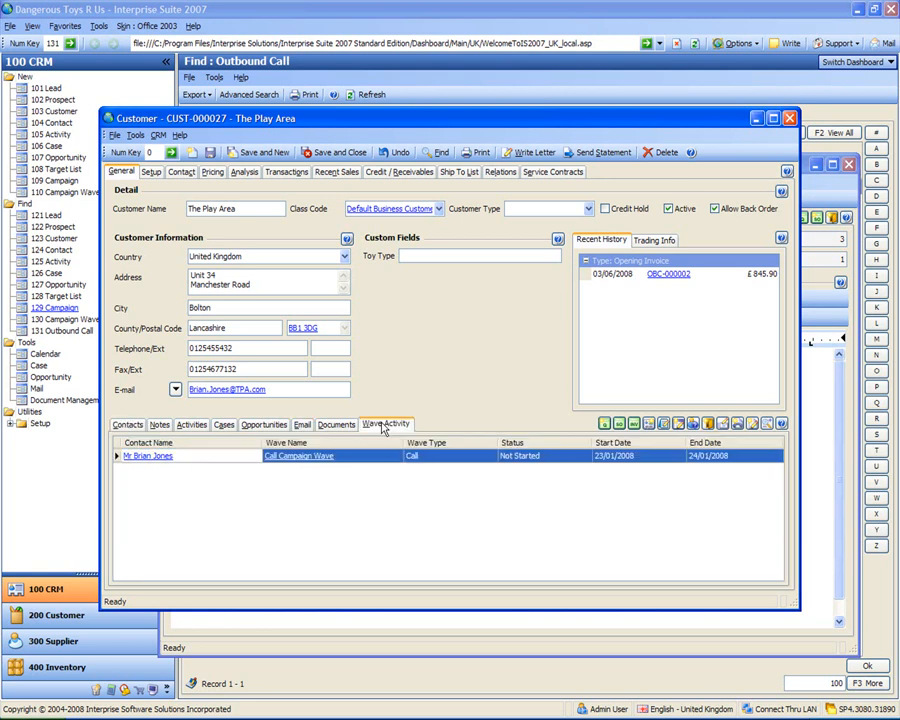
{"action": "left_click", "coordinate": [443, 459]}
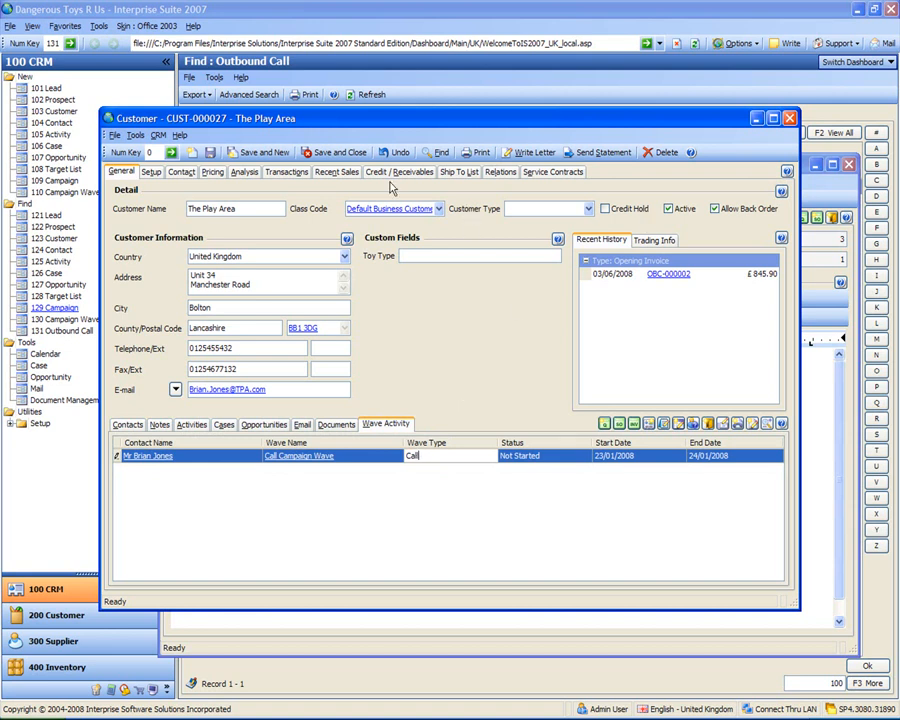
{"action": "left_click", "coordinate": [331, 155]}
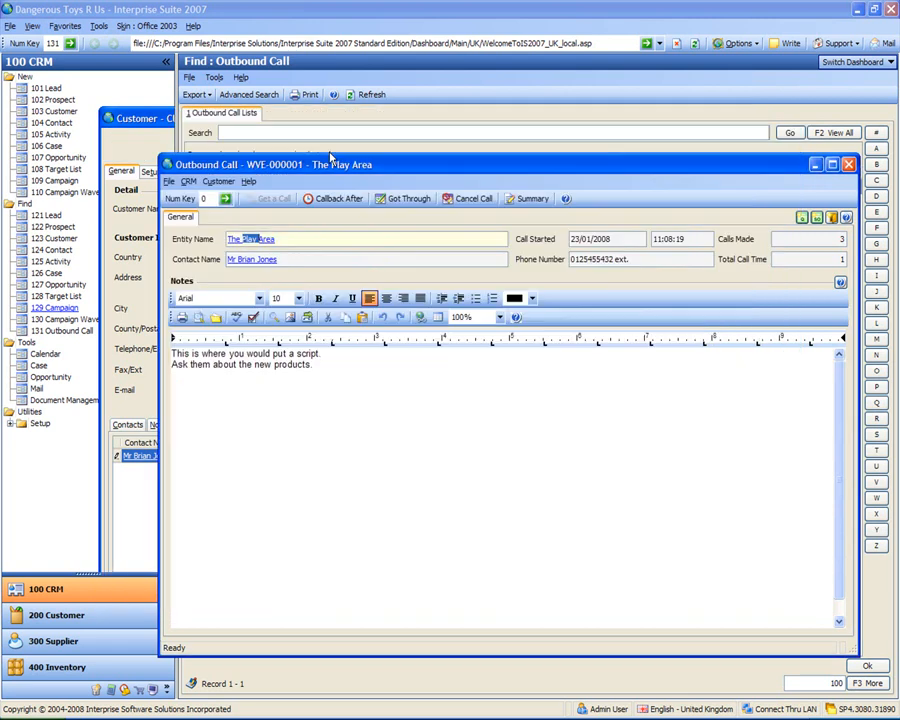
{"action": "left_click", "coordinate": [848, 164]}
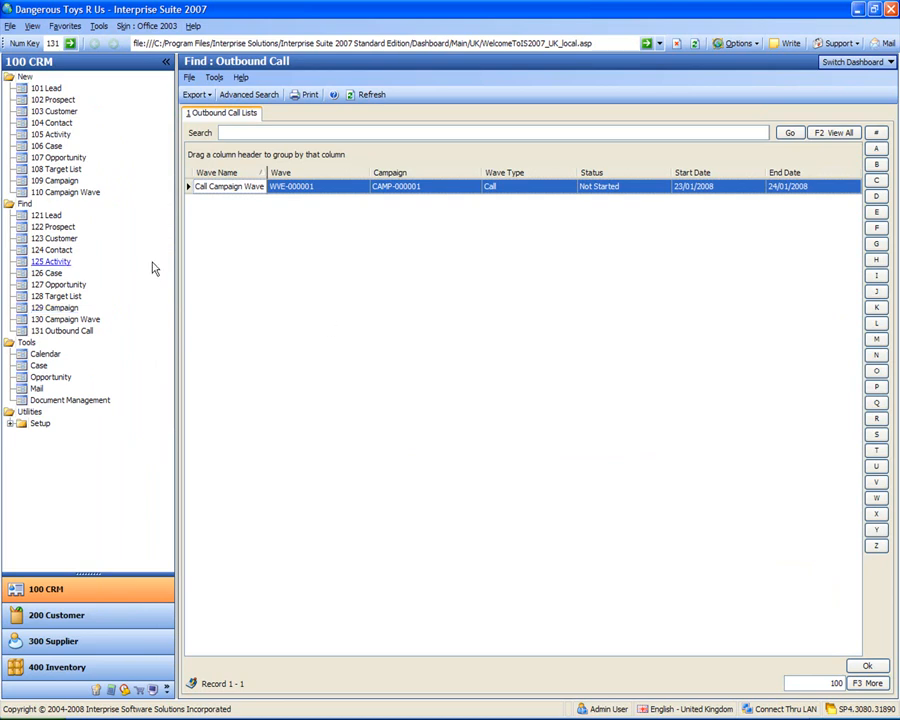
Create an EMail campaign wave named "Email wave" for the New Toy campaign, using the UK Customers target list.
{"action": "left_click", "coordinate": [62, 193]}
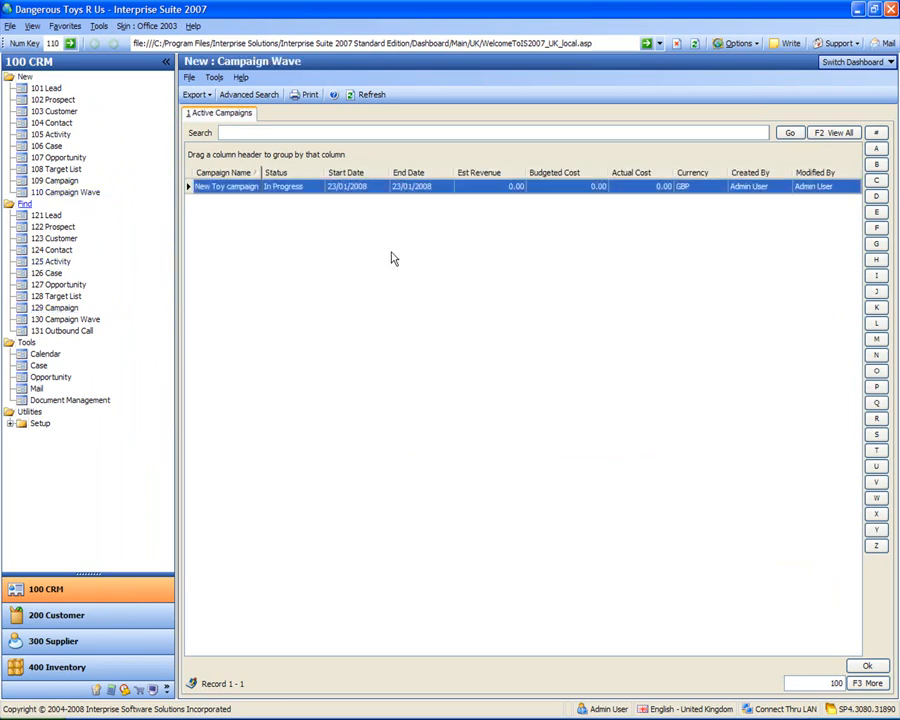
{"action": "left_click", "coordinate": [229, 187]}
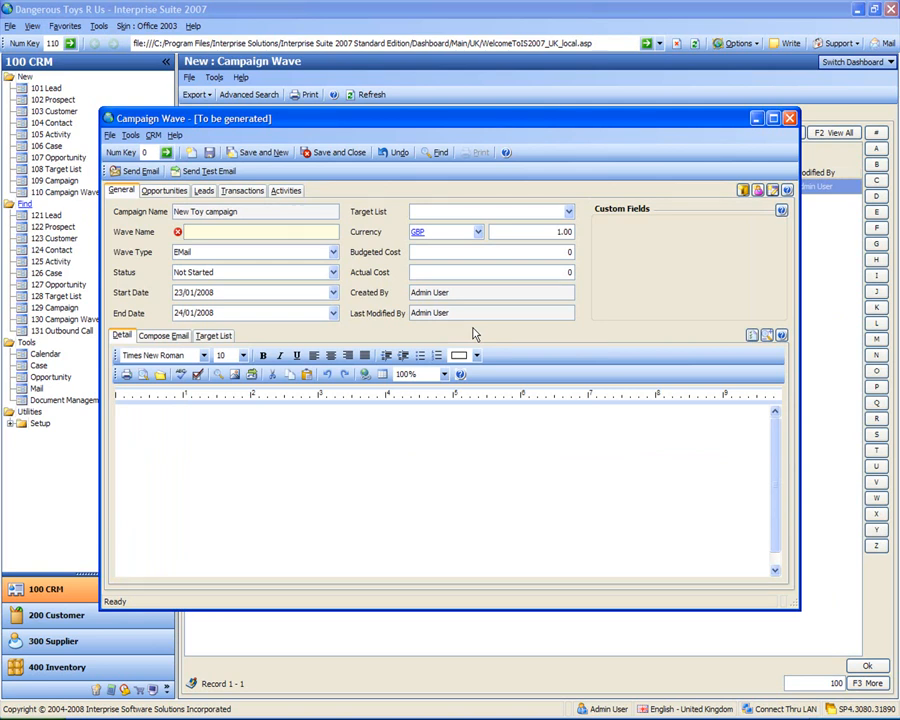
{"action": "type", "text": "Email wave"}
{"action": "key", "text": "Tab"}
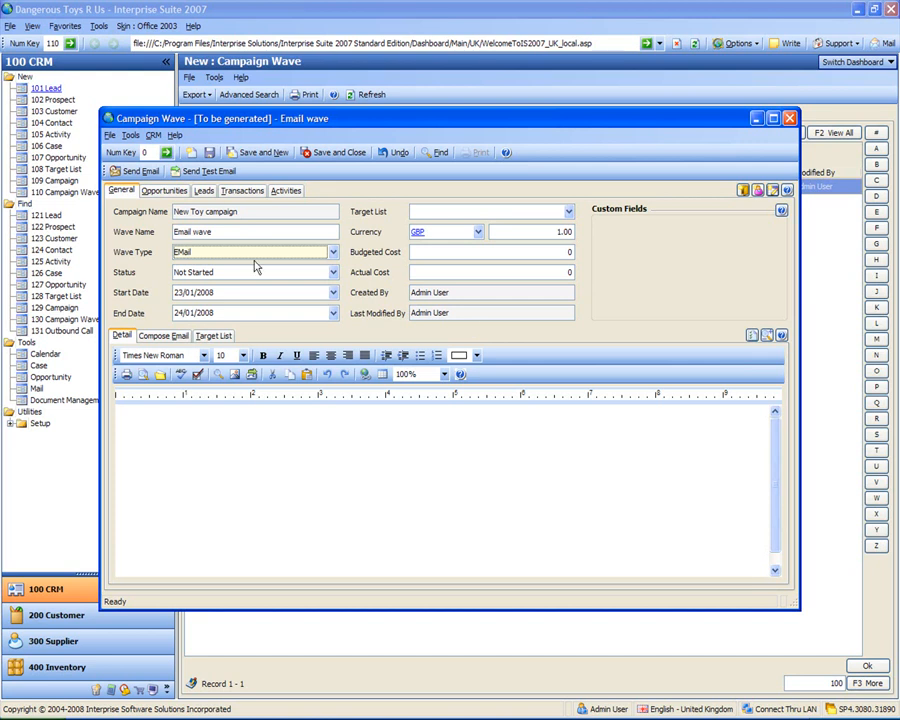
{"action": "left_click", "coordinate": [568, 212]}
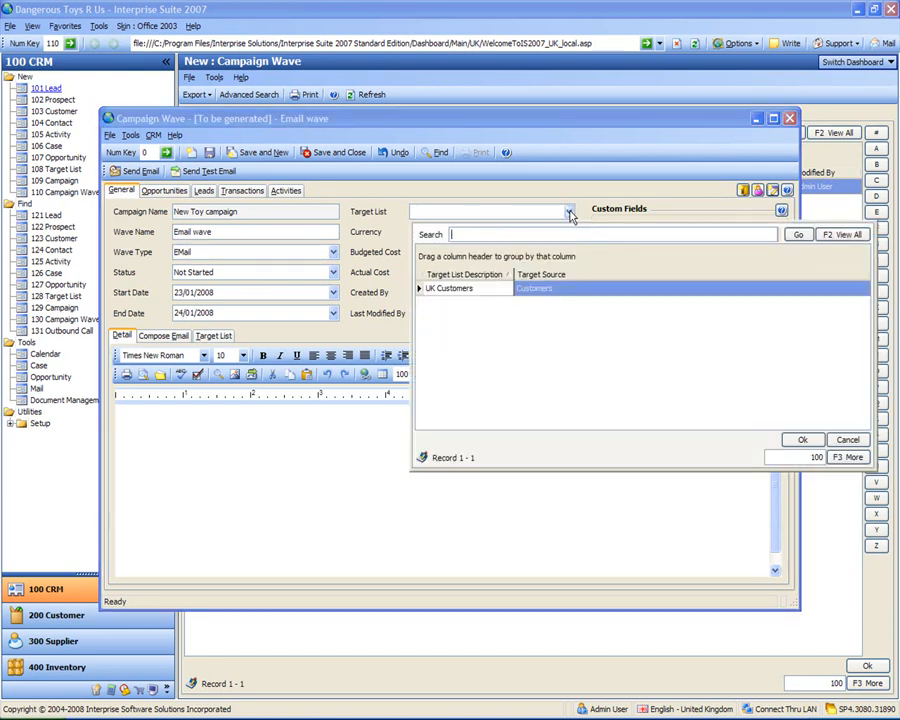
{"action": "left_click", "coordinate": [446, 290]}
{"action": "double_click", "coordinate": [446, 290]}
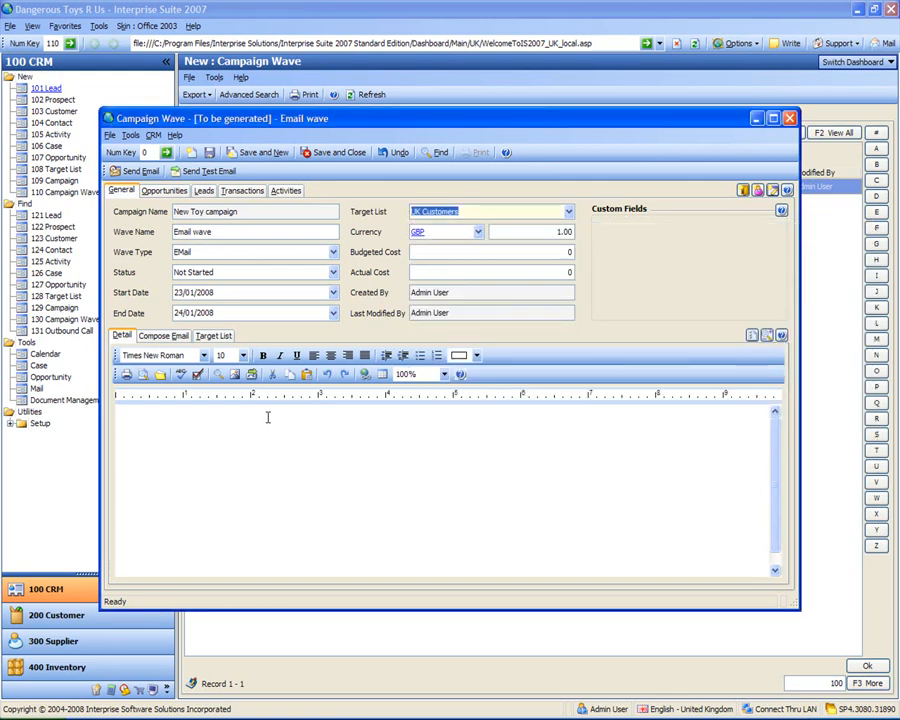
Clear the Exclude mark for all contacts in the email wave's target list.
{"action": "left_click", "coordinate": [210, 336]}
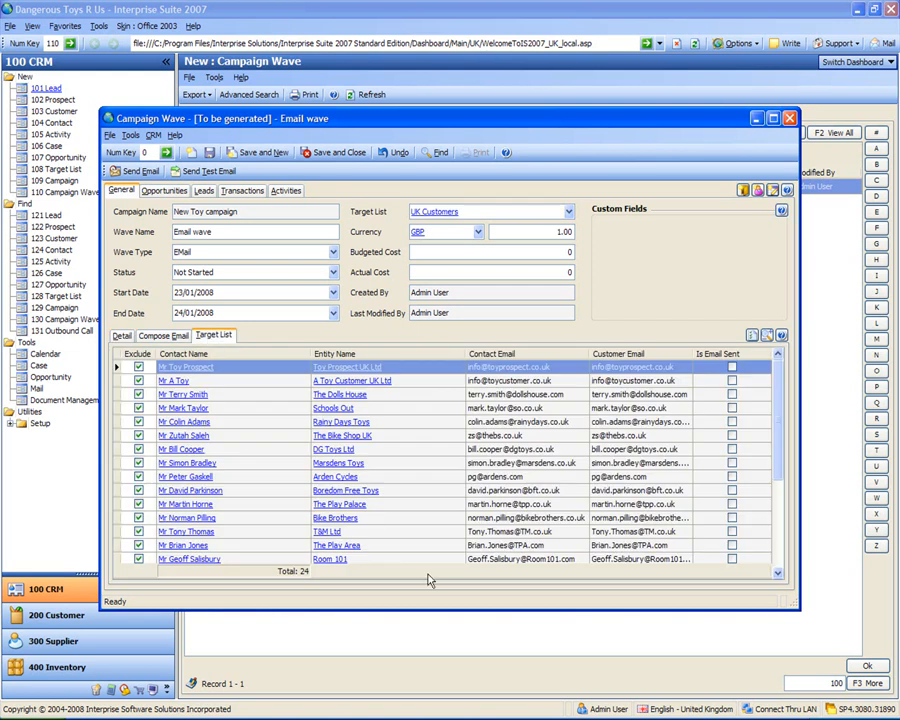
{"action": "left_click", "coordinate": [753, 336]}
{"action": "left_click", "coordinate": [125, 337]}
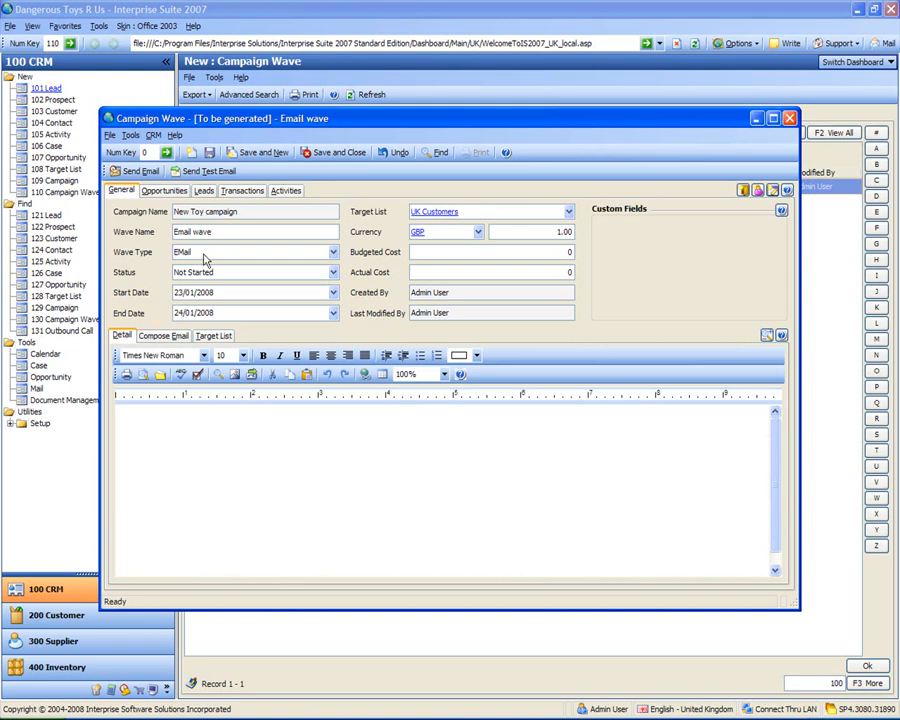
Give the wave's email the subject "New Toy Promotion".
{"action": "left_click", "coordinate": [172, 338]}
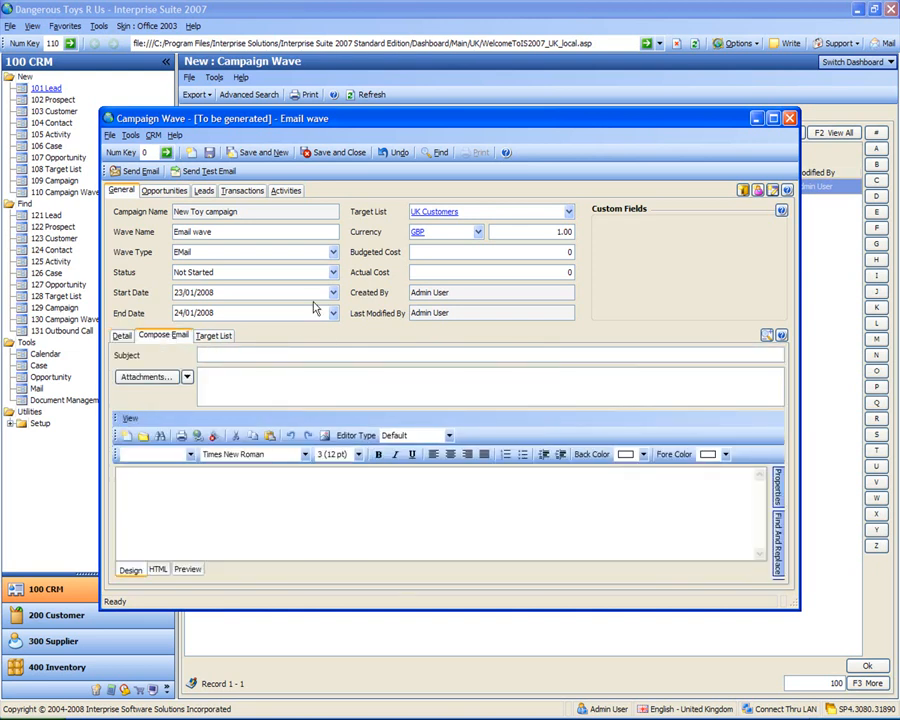
{"action": "left_click", "coordinate": [299, 355]}
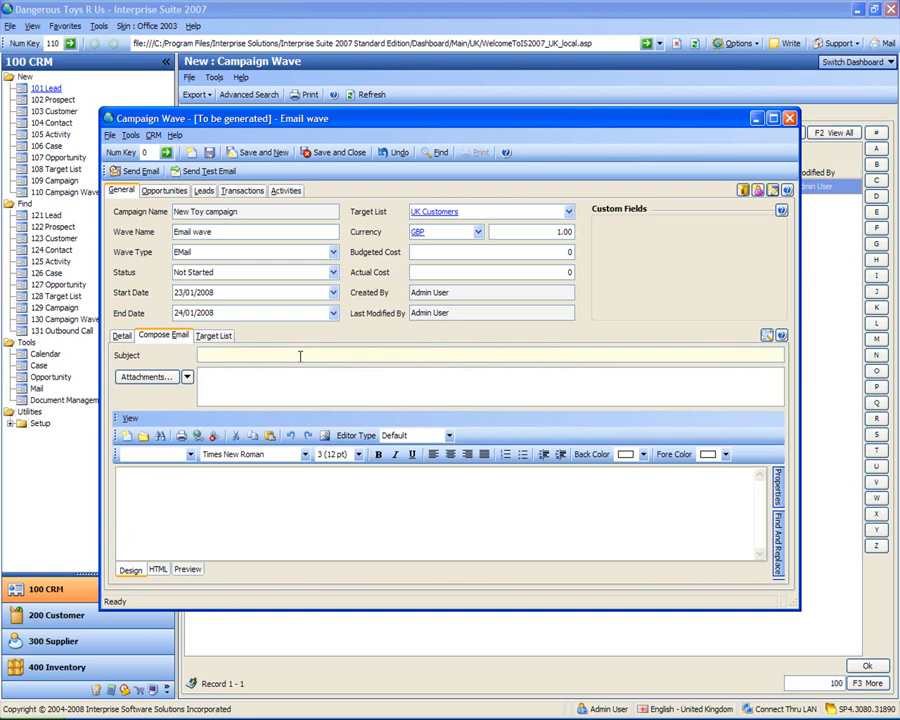
{"action": "type", "text": "New Toy Ca"}
{"action": "key", "text": "BackSpace"}
{"action": "key", "text": "BackSpace"}
{"action": "type", "text": "Prmo"}
{"action": "type", "text": "otion"}
{"action": "key", "text": "BackSpace"}
{"action": "key", "text": "BackSpace"}
{"action": "key", "text": "BackSpace"}
{"action": "key", "text": "BackSpace"}
{"action": "key", "text": "BackSpace"}
{"action": "key", "text": "BackSpace"}
{"action": "key", "text": "BackSpace"}
{"action": "type", "text": "omotion"}
{"action": "key", "text": "Tab"}
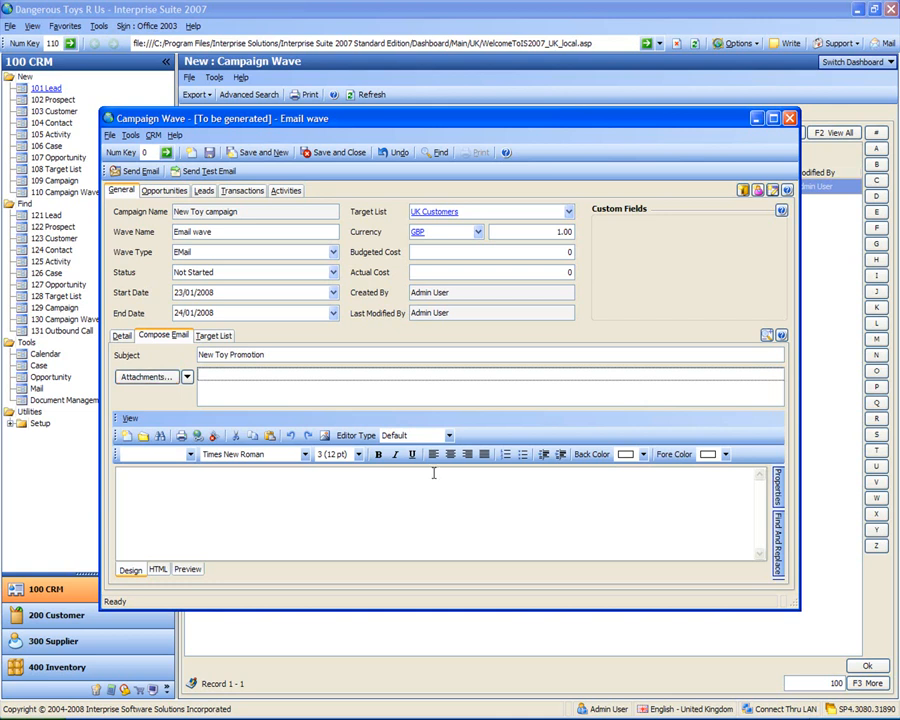
Load the email templates, apply the first Acknowledgement of Customer template to the message body, and add a blank line at its end.
{"action": "left_click", "coordinate": [772, 118]}
{"action": "left_click", "coordinate": [878, 490]}
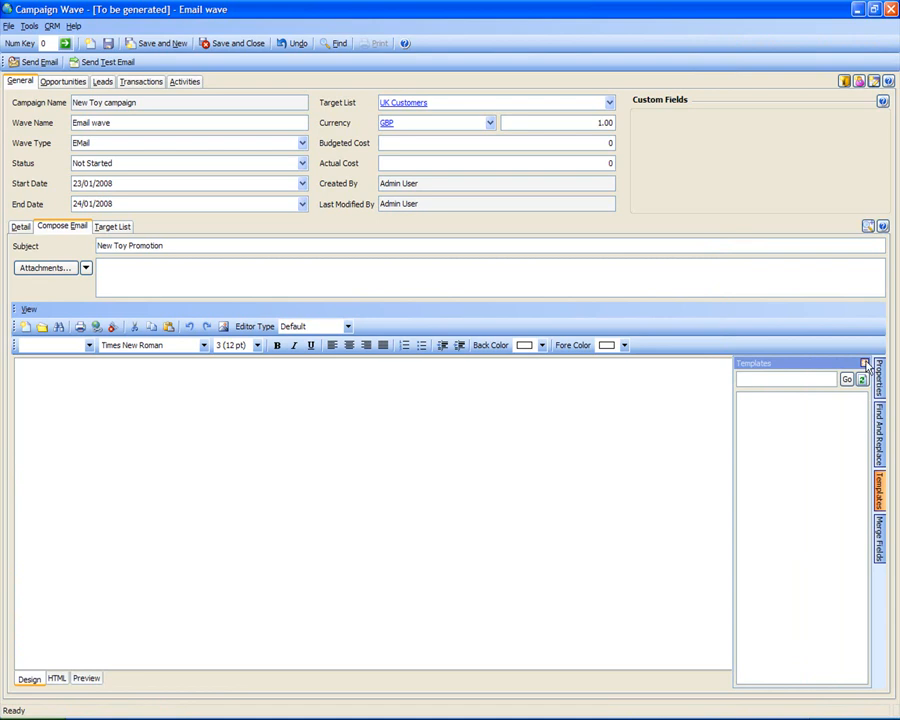
{"action": "left_click", "coordinate": [862, 381]}
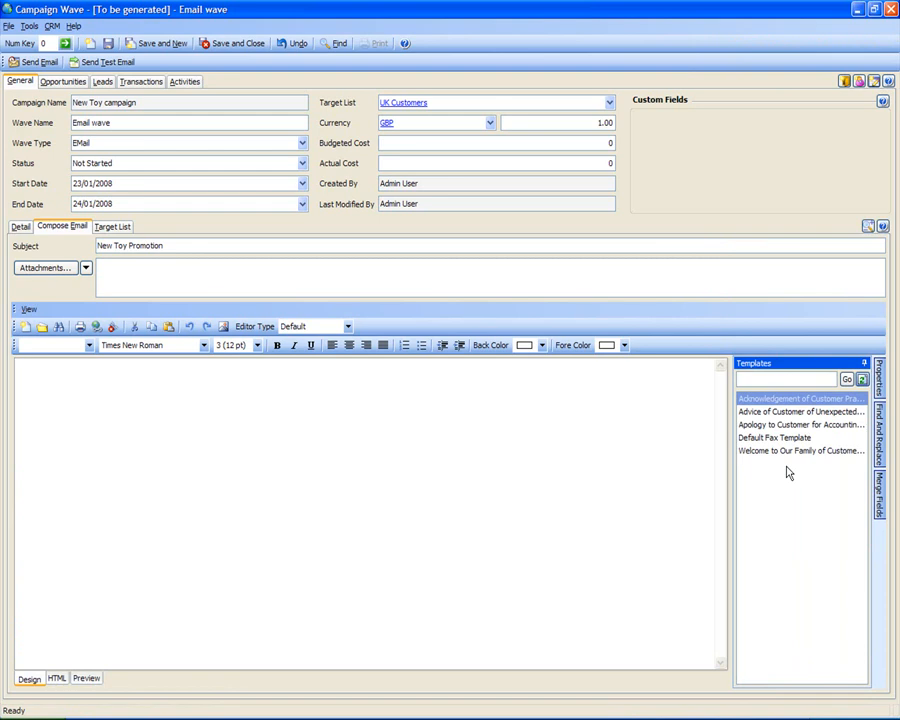
{"action": "left_click", "coordinate": [767, 400]}
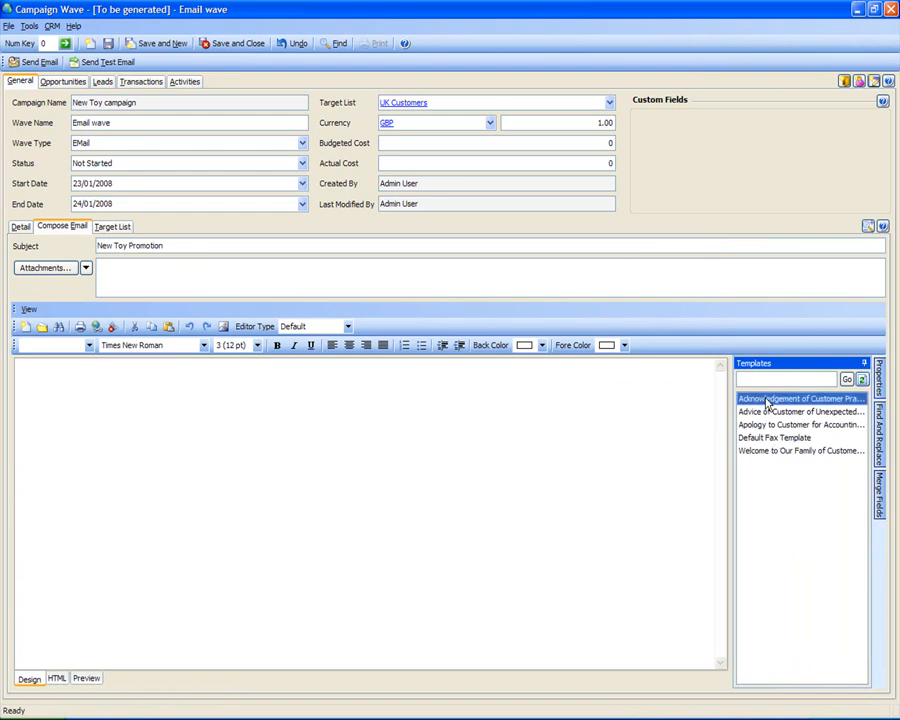
{"action": "double_click", "coordinate": [767, 400]}
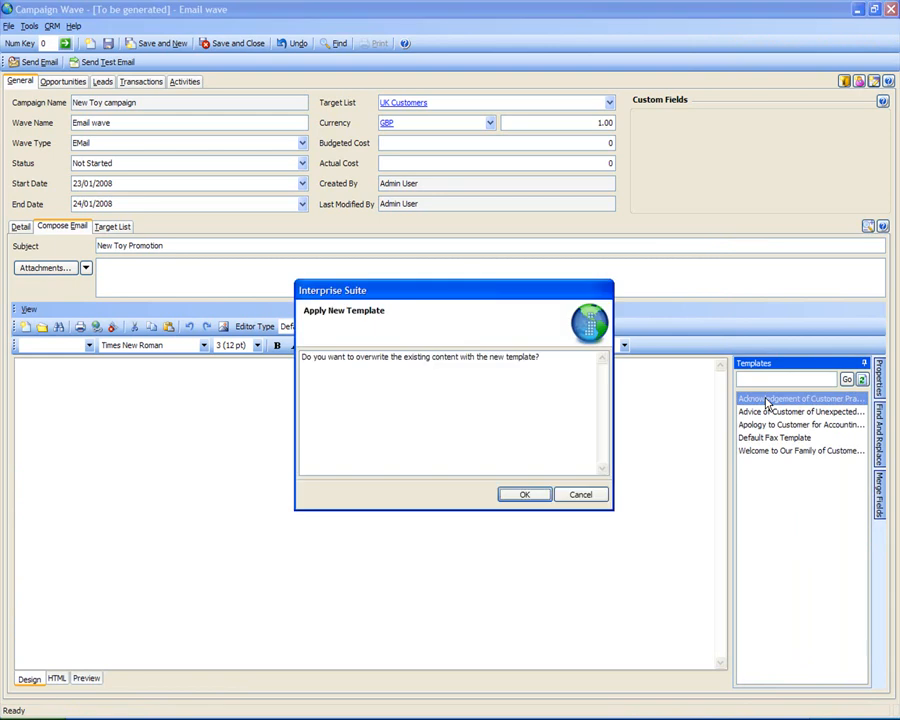
{"action": "left_click", "coordinate": [524, 494]}
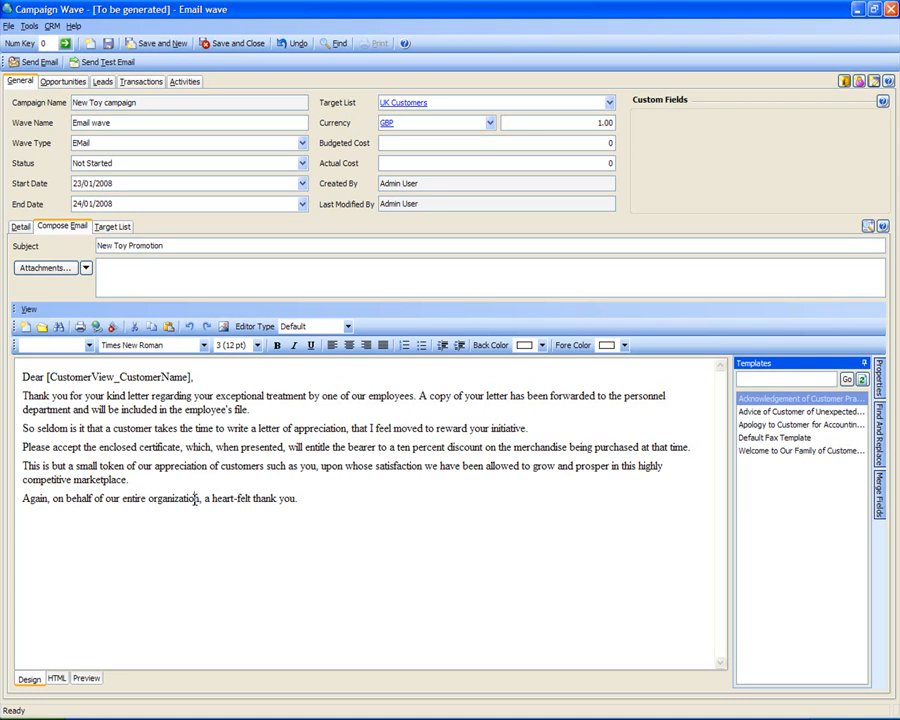
{"action": "left_click", "coordinate": [289, 477]}
{"action": "left_click", "coordinate": [305, 502]}
{"action": "key", "text": "Return"}
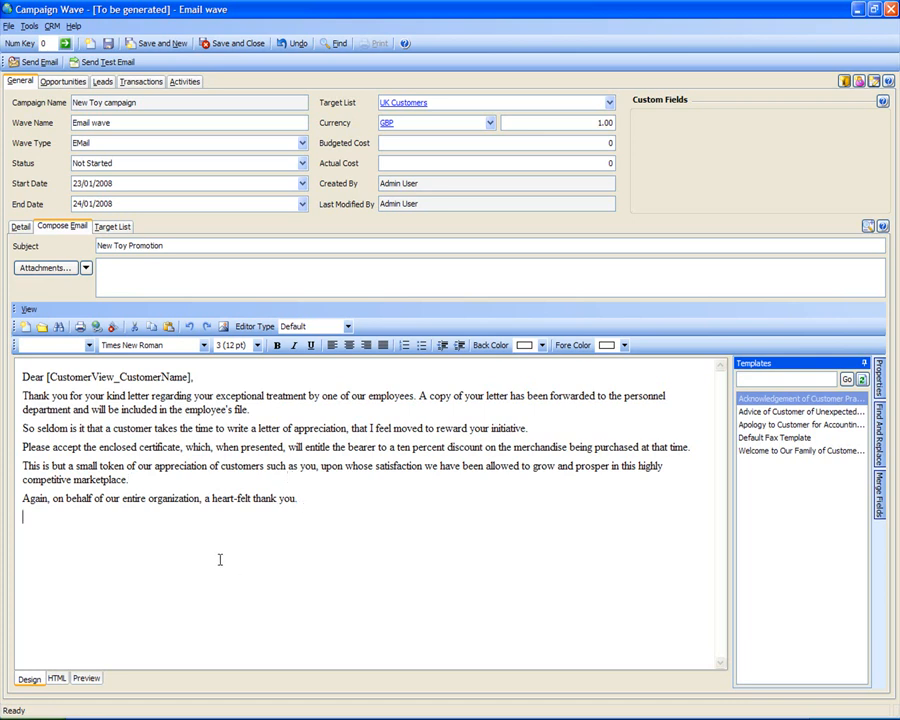
Save the wave and start sending its email from the admin account, with a 10-second delay after every 10 emails.
{"action": "left_click", "coordinate": [35, 63]}
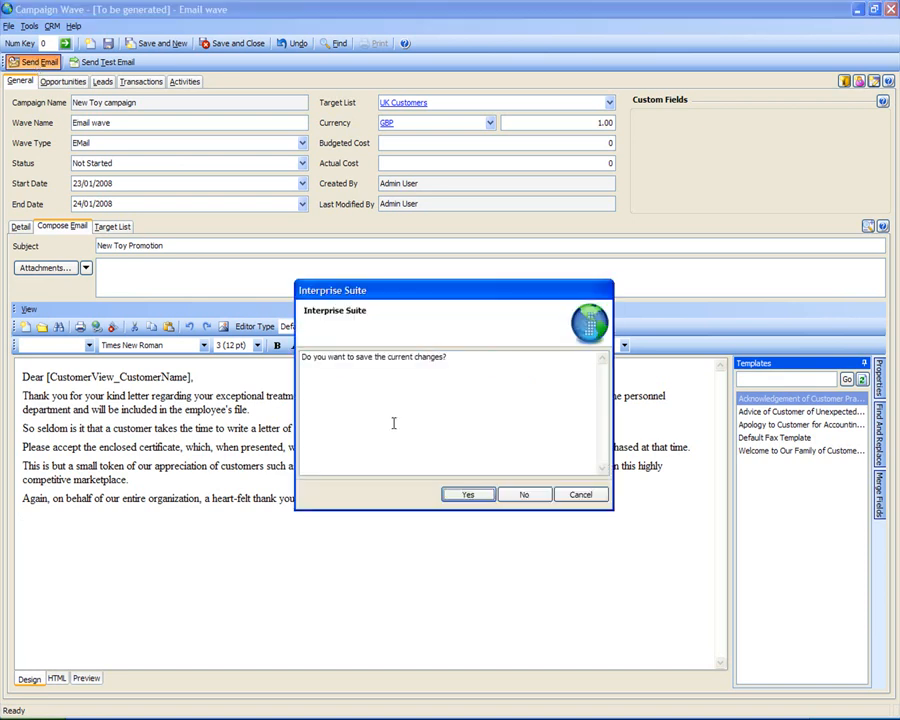
{"action": "left_click", "coordinate": [468, 495]}
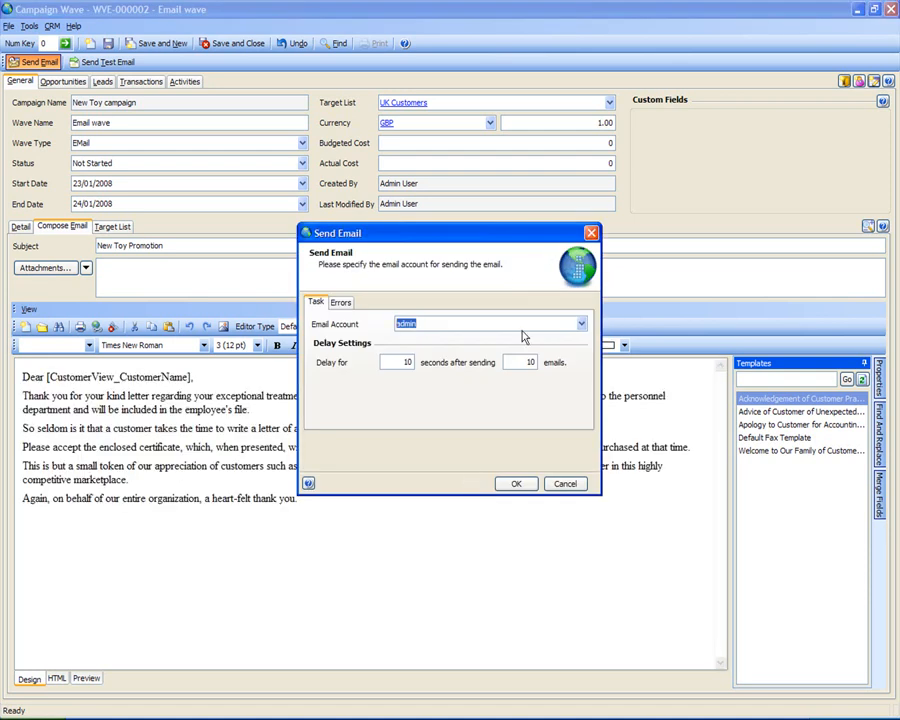
{"action": "left_click", "coordinate": [515, 484]}
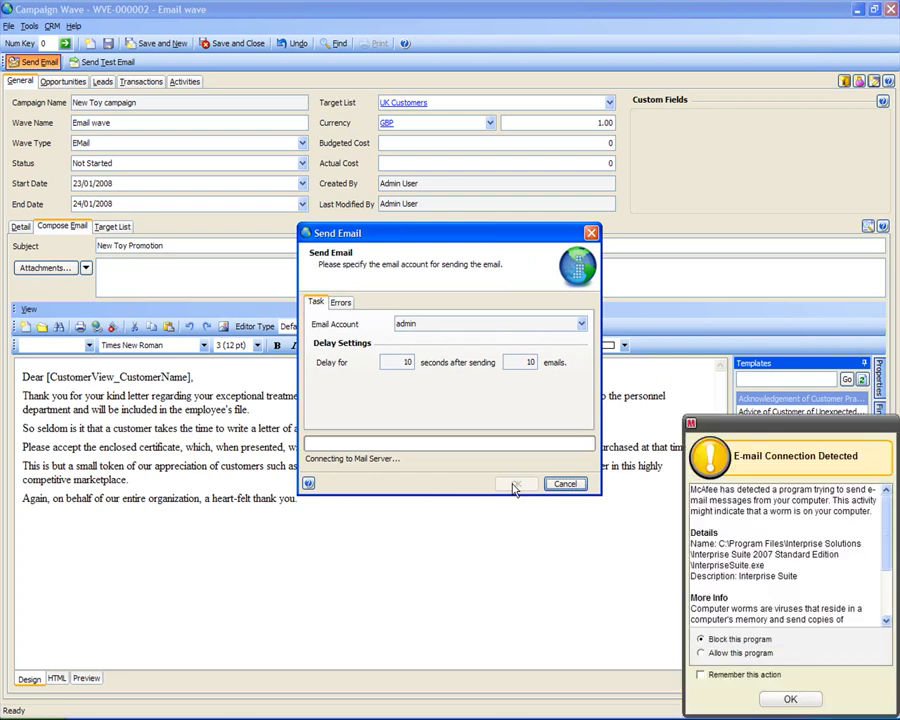
Allow the program's email connection in McAfee, save the emails to the outbox instead, and check the target list's sent marks.
{"action": "left_click", "coordinate": [714, 655]}
{"action": "left_click", "coordinate": [789, 699]}
{"action": "left_click", "coordinate": [742, 653]}
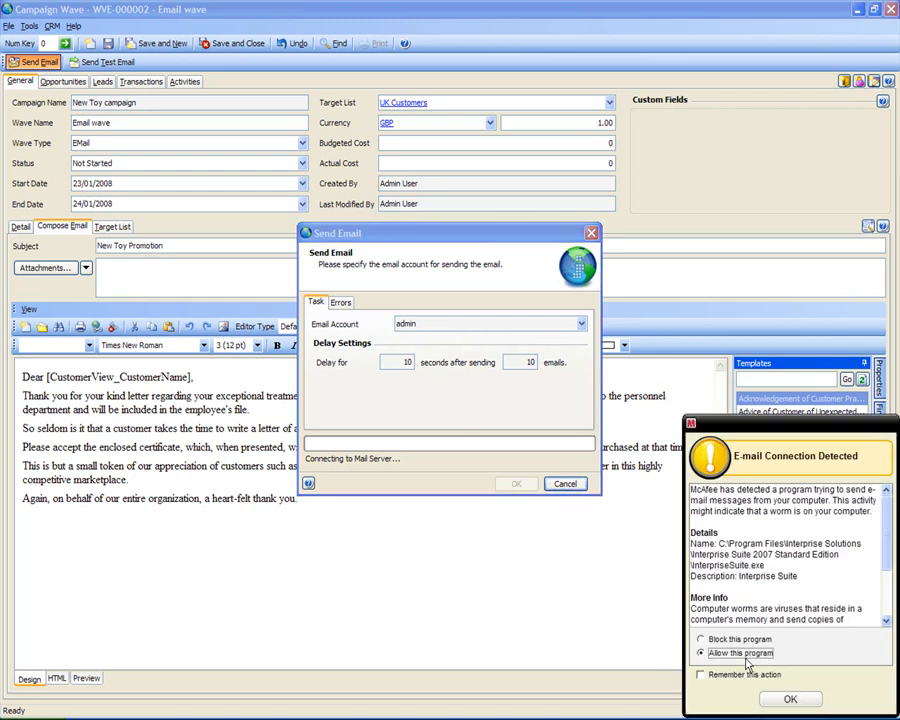
{"action": "left_click", "coordinate": [784, 698]}
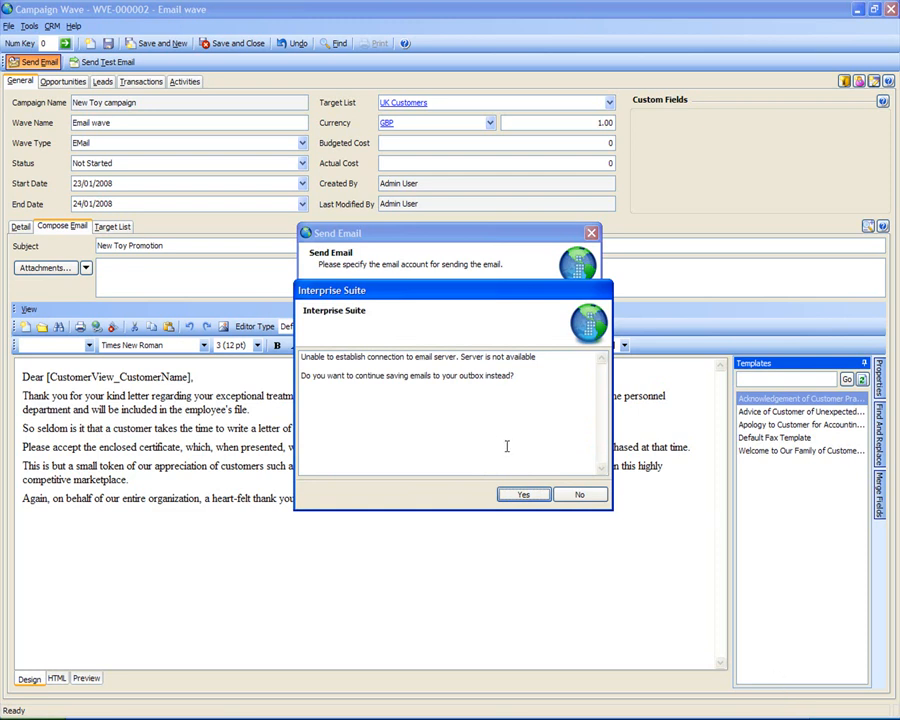
{"action": "left_click", "coordinate": [520, 499]}
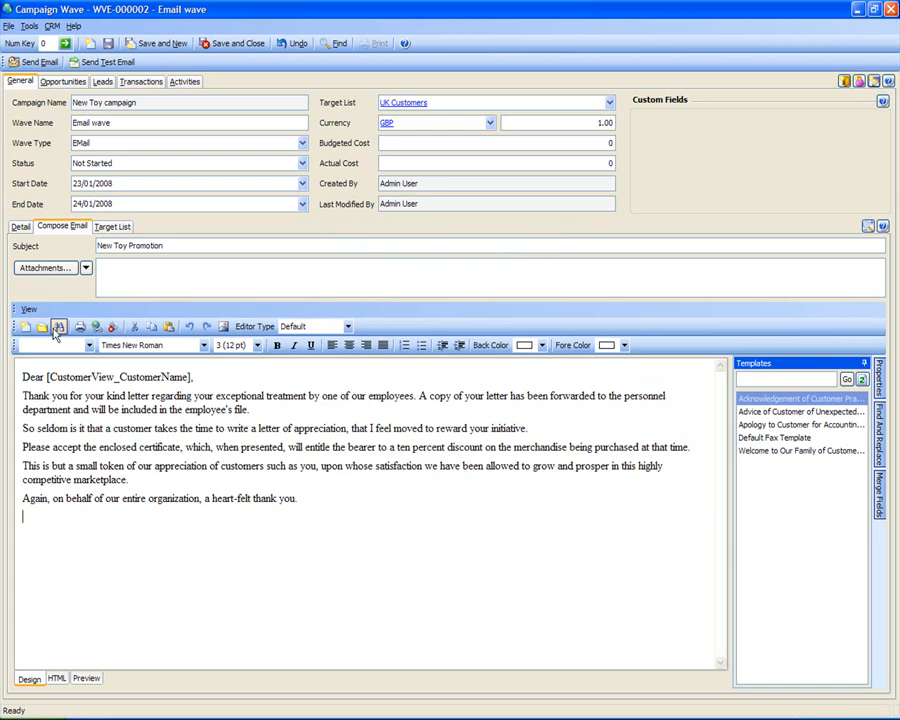
{"action": "left_click", "coordinate": [112, 226]}
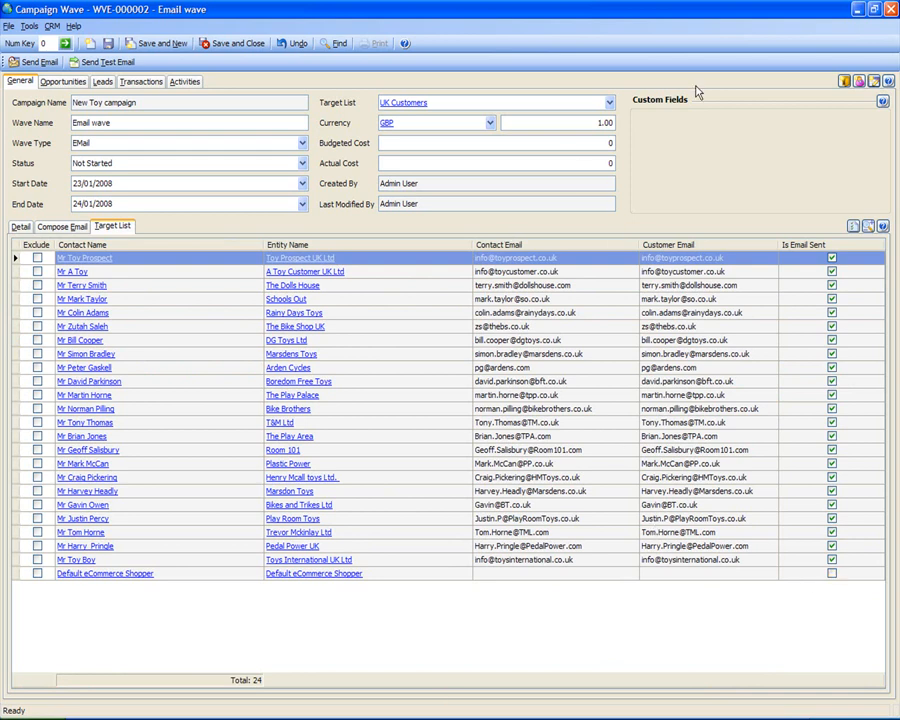
Close the email campaign wave with its changes saved, and open the outbox of the built-in mail.
{"action": "left_click", "coordinate": [891, 9]}
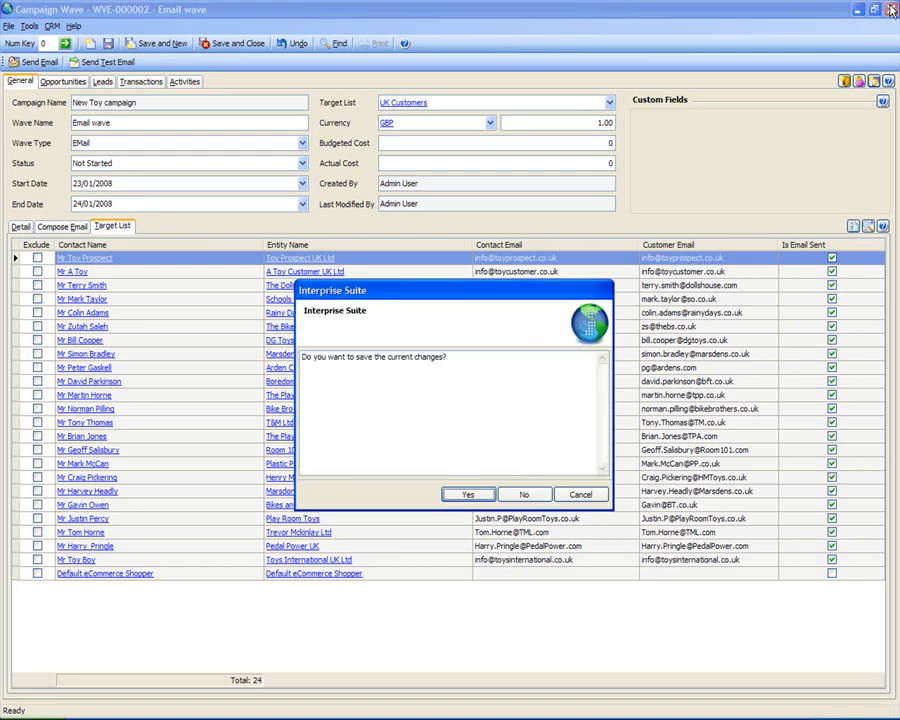
{"action": "left_click", "coordinate": [466, 494]}
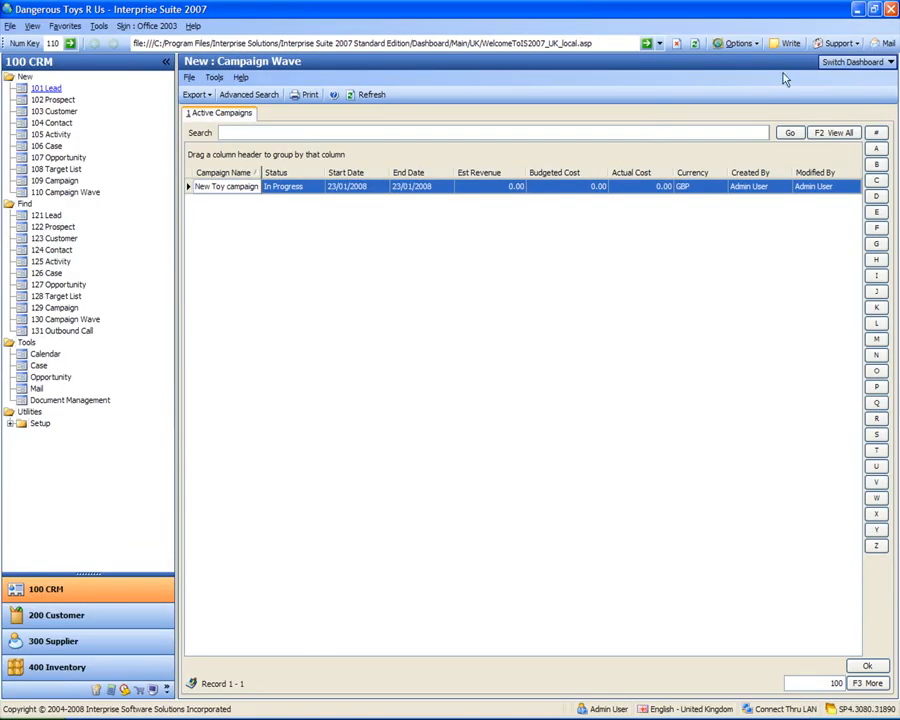
{"action": "left_click", "coordinate": [887, 44]}
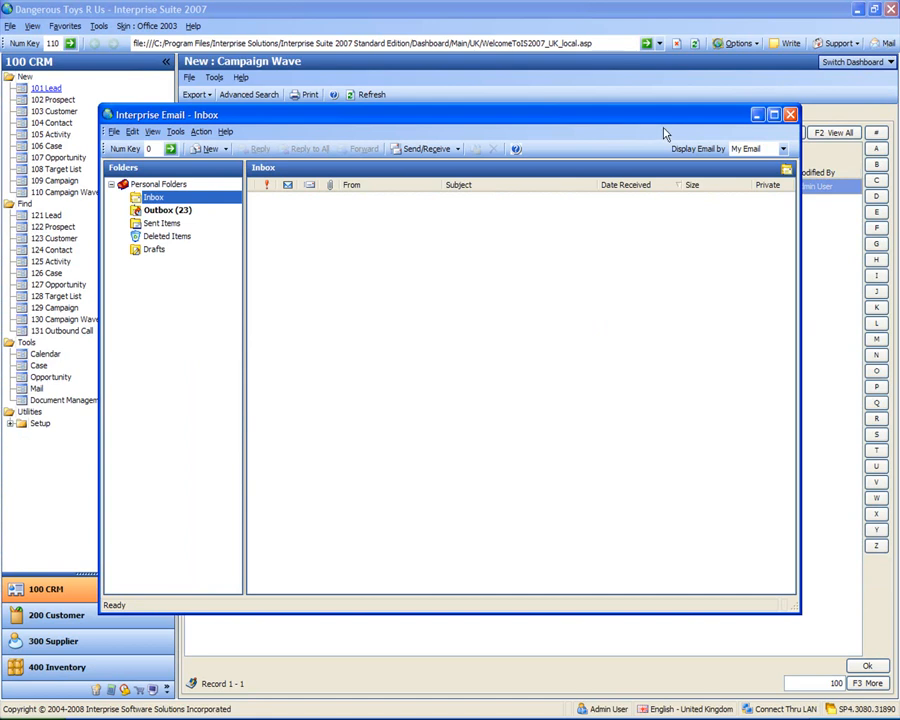
{"action": "left_click", "coordinate": [166, 212]}
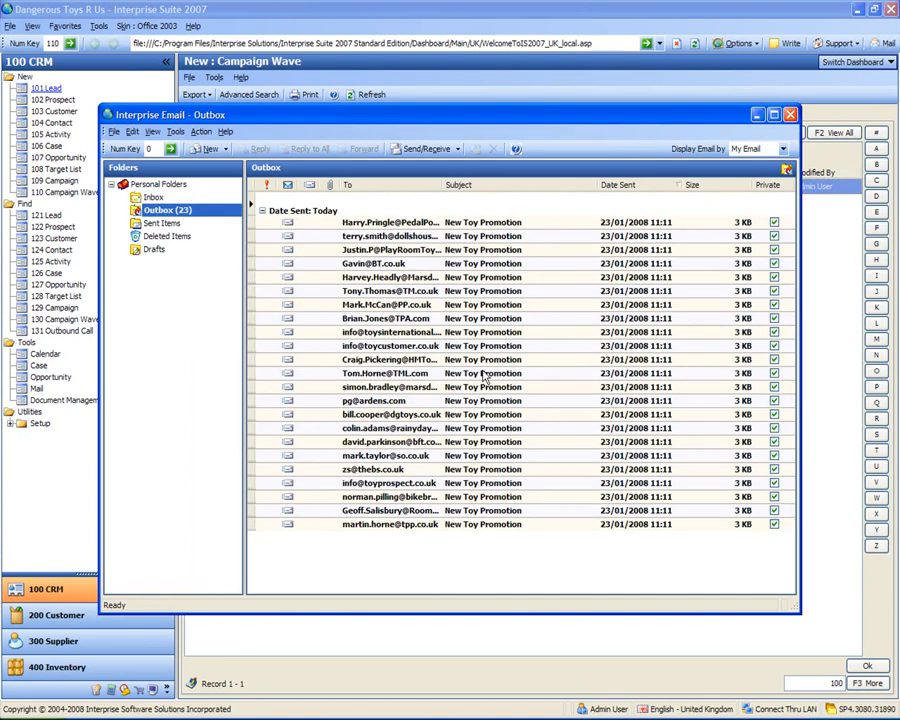
Open the first New Toy Promotion email in the outbox, review its greeting and body text, and close the message and mail window.
{"action": "left_click", "coordinate": [366, 224]}
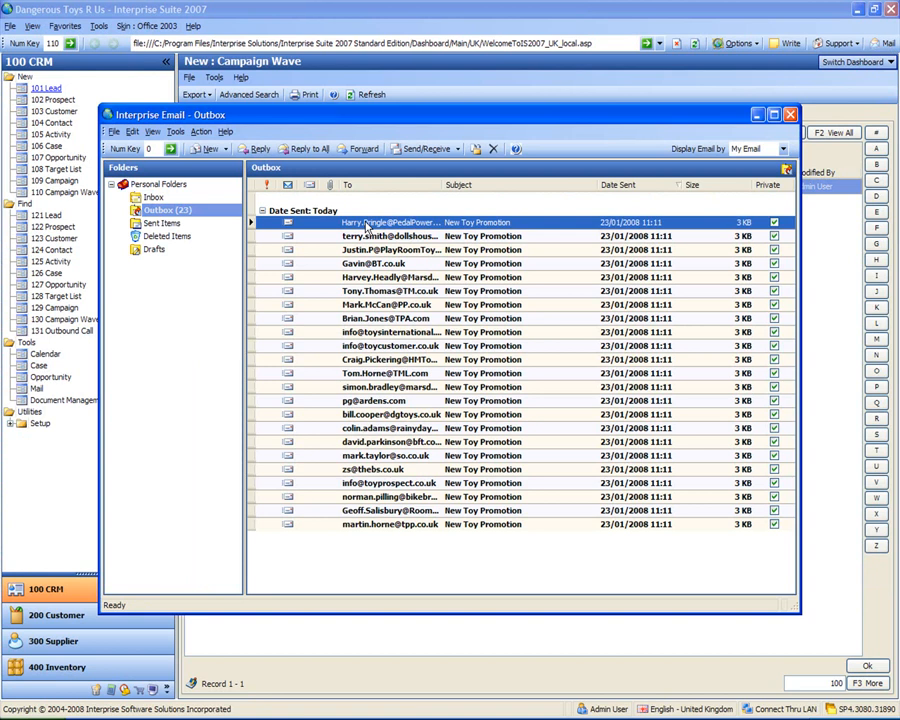
{"action": "double_click", "coordinate": [366, 224]}
{"action": "left_click", "coordinate": [268, 360]}
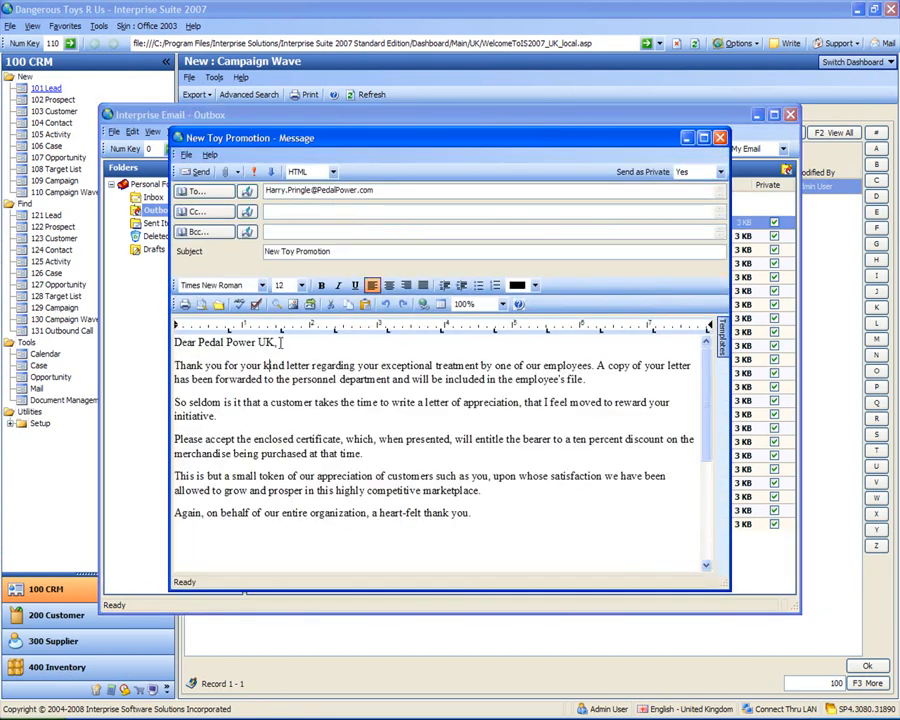
{"action": "left_click_drag", "start_coordinate": [273, 341], "coordinate": [249, 341]}
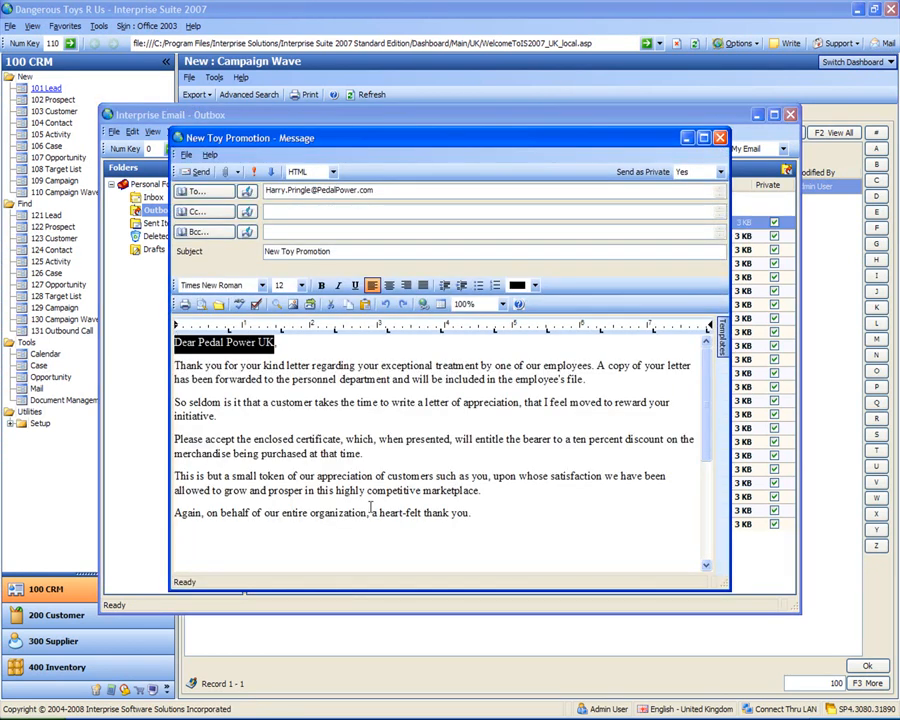
{"action": "key", "text": "End"}
{"action": "type", "text": ","}
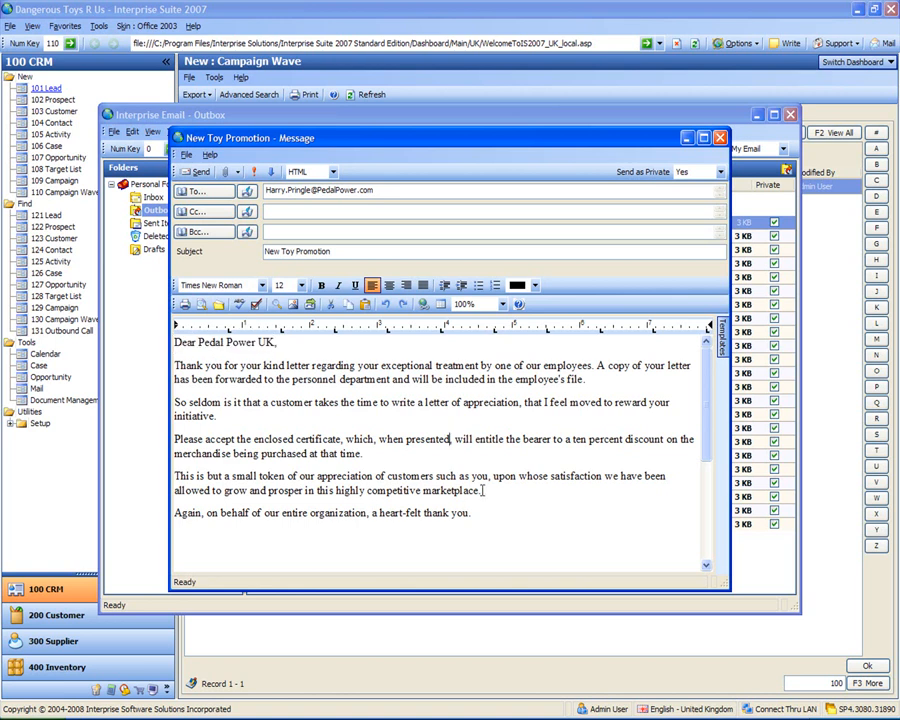
{"action": "left_click", "coordinate": [491, 542]}
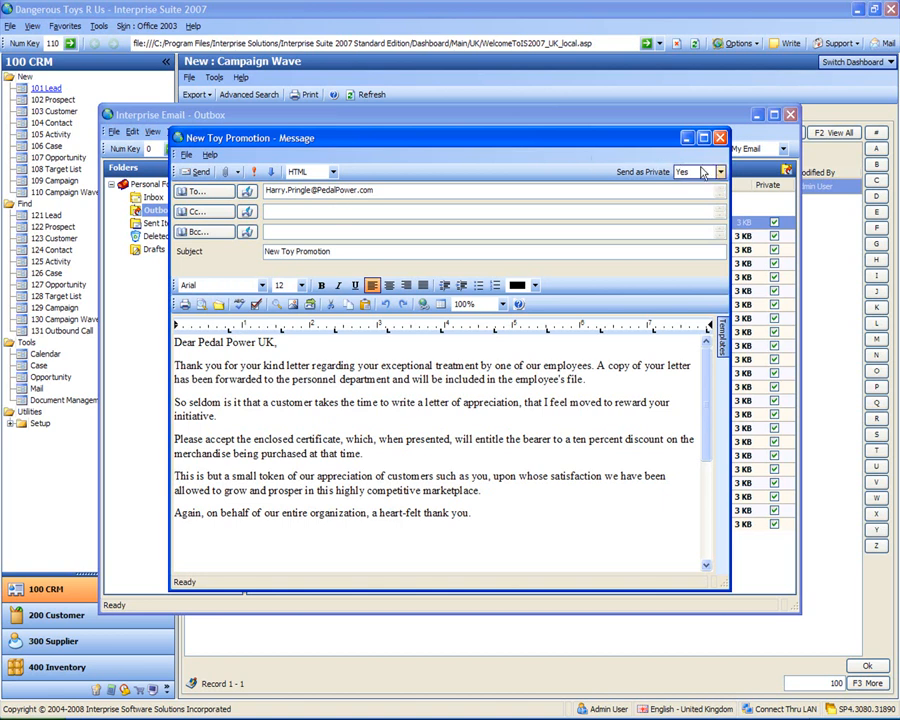
{"action": "left_click", "coordinate": [719, 138]}
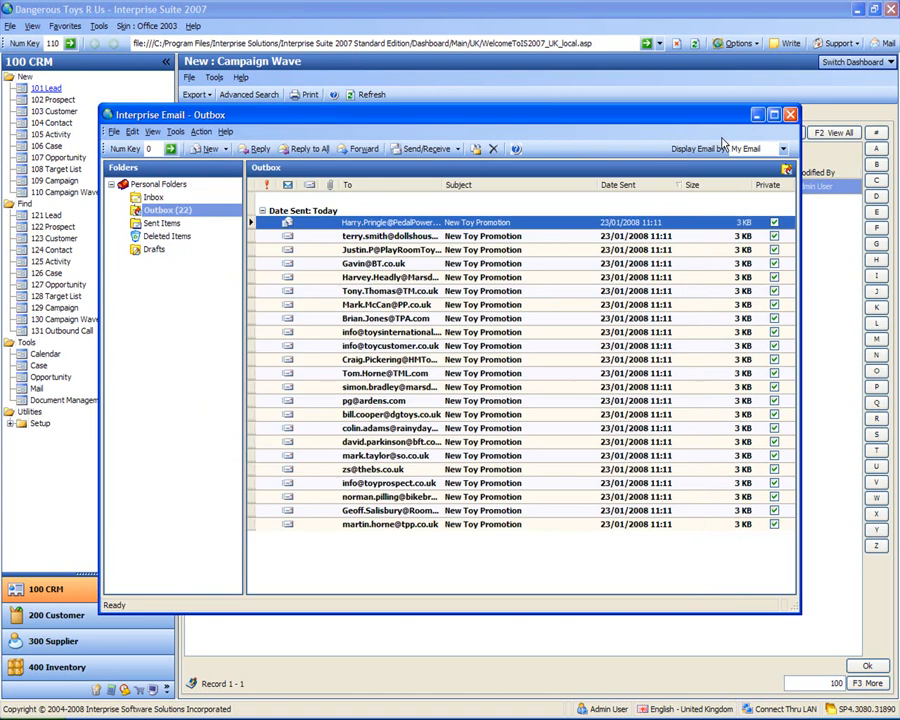
{"action": "left_click", "coordinate": [792, 117]}
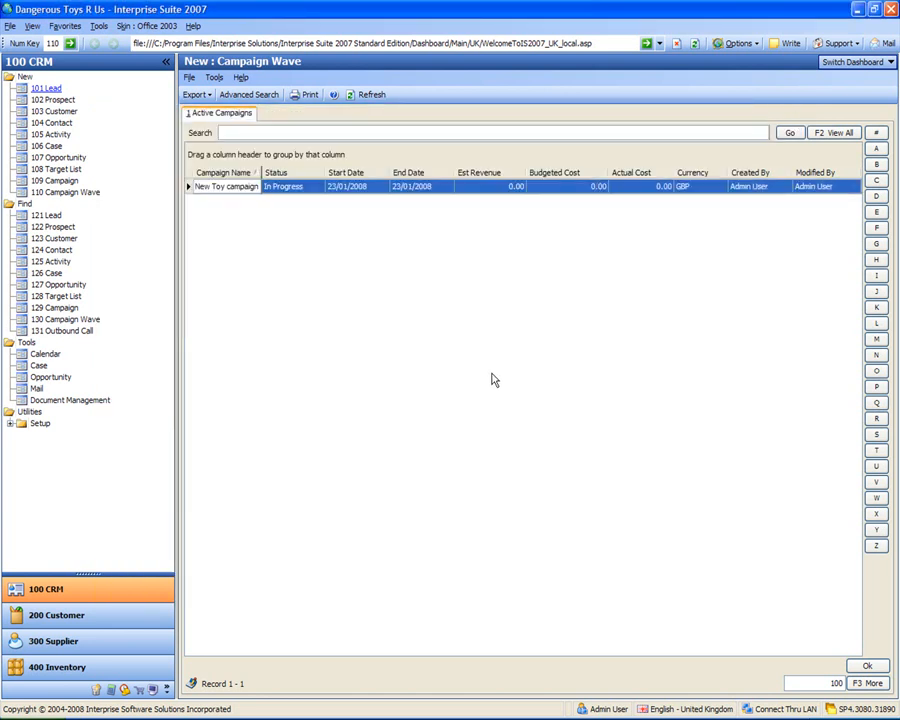